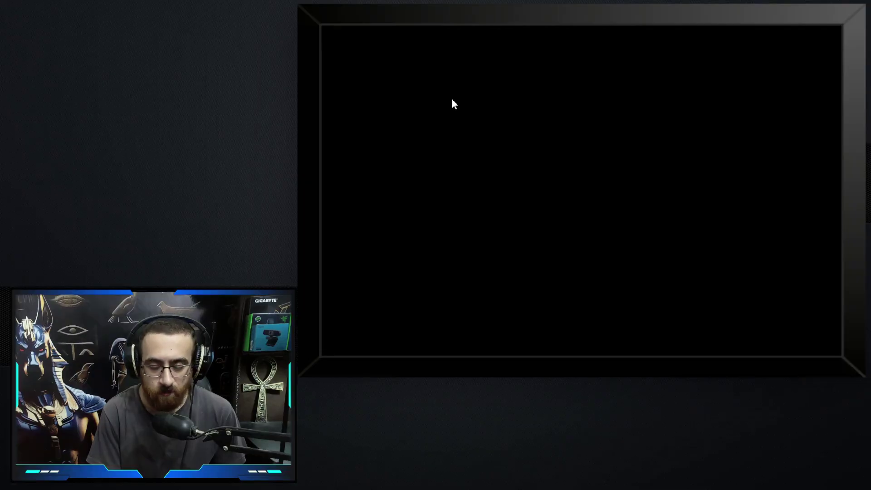
Write the question "What Is Microsoft Windows Boot ?" as the first line of the blank text notes
{"action": "type", "text": "What Is Microsoft Windows Bo"}
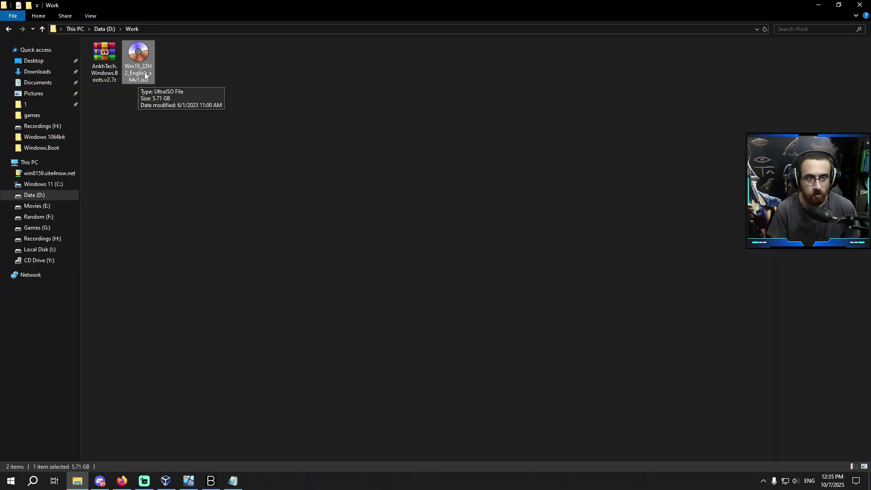
Switch to the running Windows 1064bit virtual machine and reposition its window over the Work folder
{"action": "key", "text": "alt+Tab"}
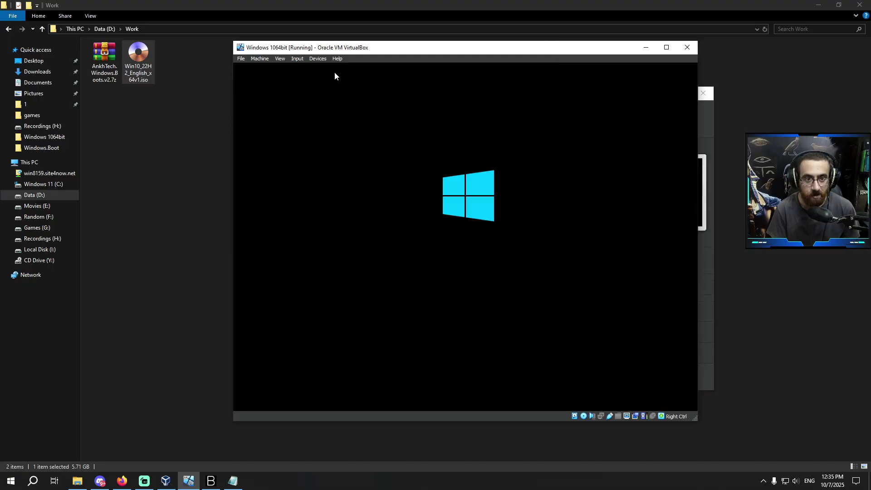
{"action": "left_click_drag", "start_coordinate": [354, 53], "coordinate": [341, 49]}
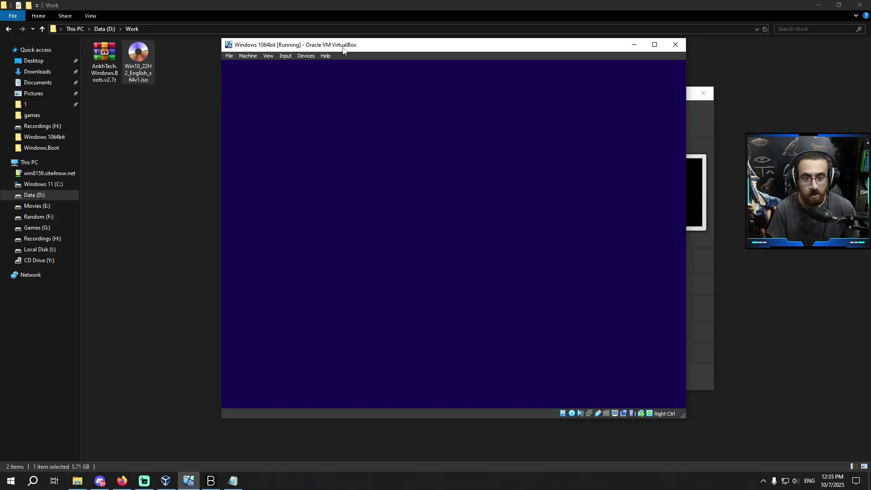
{"action": "left_click_drag", "start_coordinate": [341, 47], "coordinate": [334, 44]}
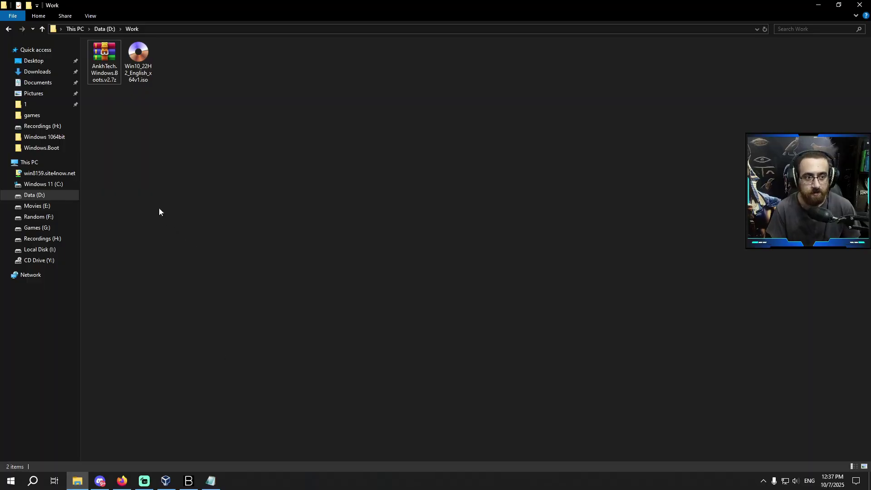
Extract AnkhTech.Windows.Boots.v2.7z into the Work folder and permanently delete the archive
{"action": "right_click", "coordinate": [107, 64]}
{"action": "left_click", "coordinate": [151, 120]}
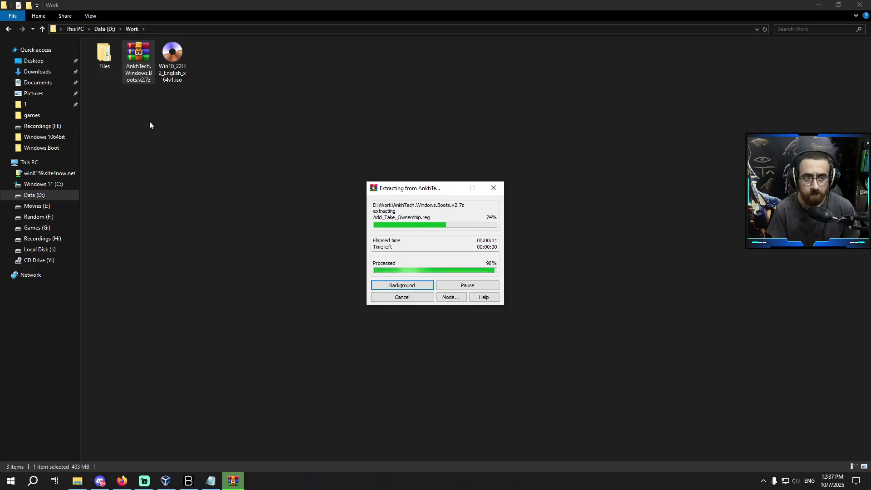
{"action": "left_click_drag", "start_coordinate": [200, 105], "coordinate": [115, 67]}
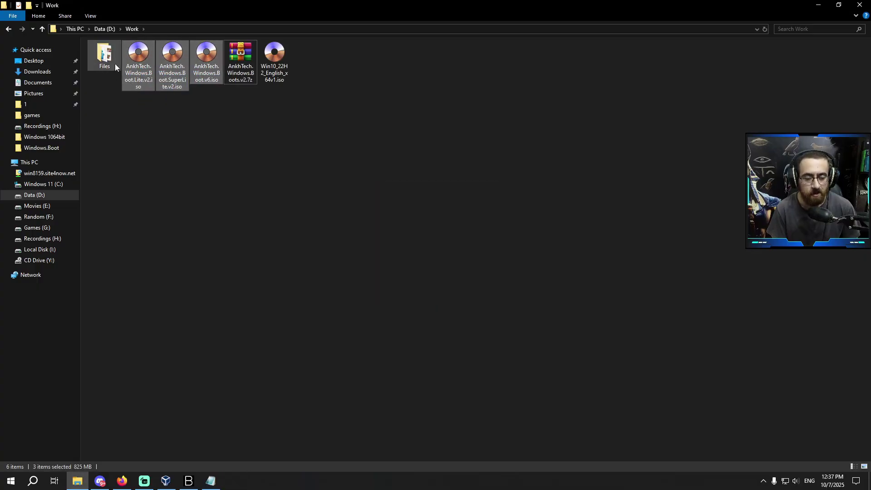
{"action": "left_click", "coordinate": [238, 78]}
{"action": "key", "text": "shift+Delete"}
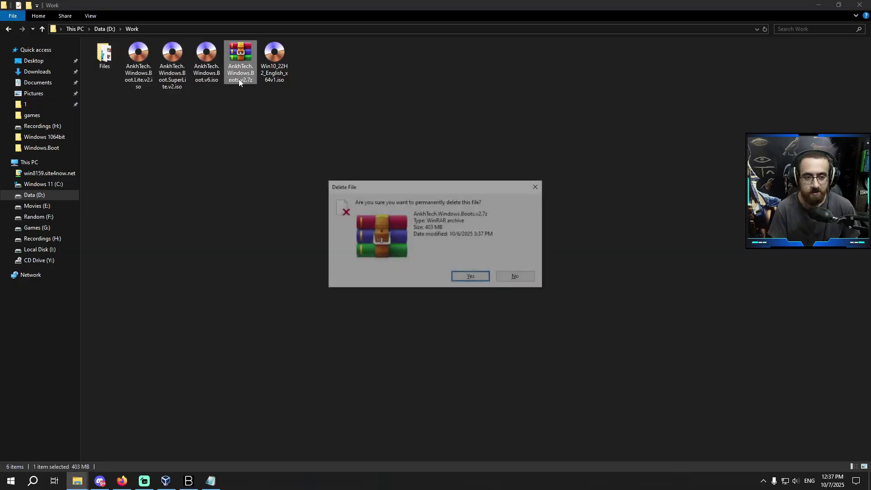
{"action": "key", "text": "Return"}
Switch to Oracle VM VirtualBox Manager and start the Windows 1064bit machine with AnkhTech.Windows.Boot.v6.iso attached
{"action": "left_click", "coordinate": [205, 78]}
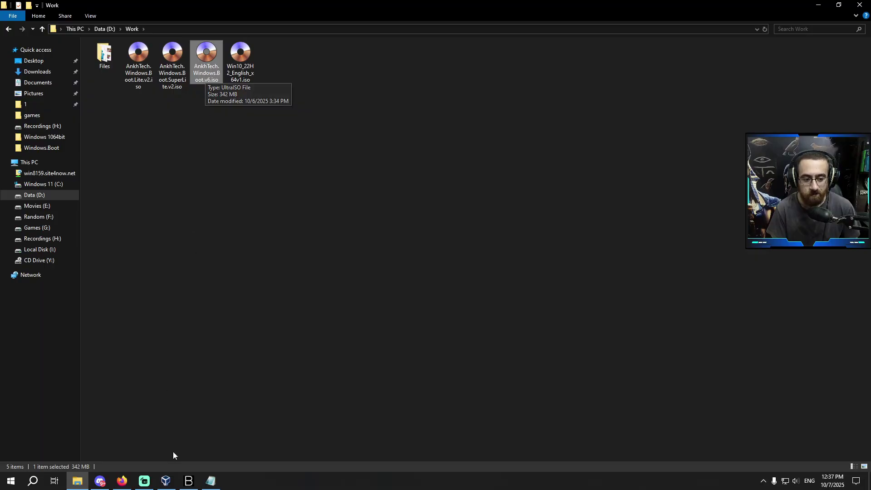
{"action": "left_click", "coordinate": [166, 481]}
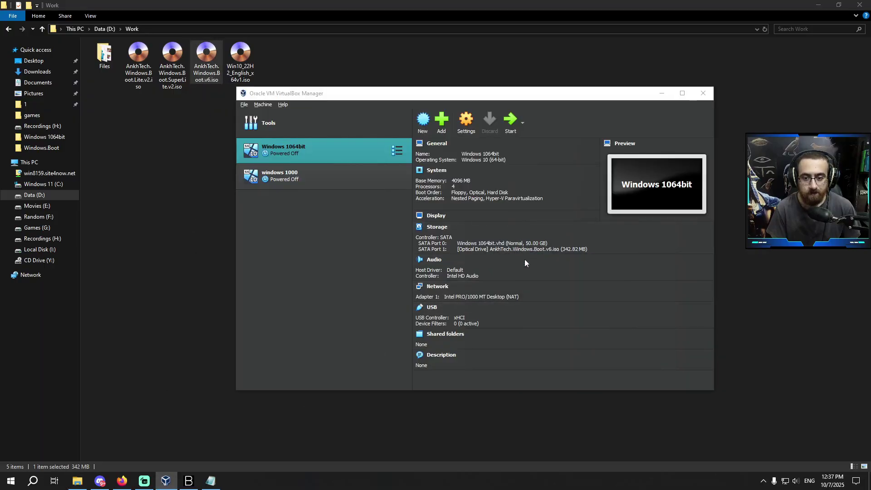
{"action": "double_click", "coordinate": [454, 198]}
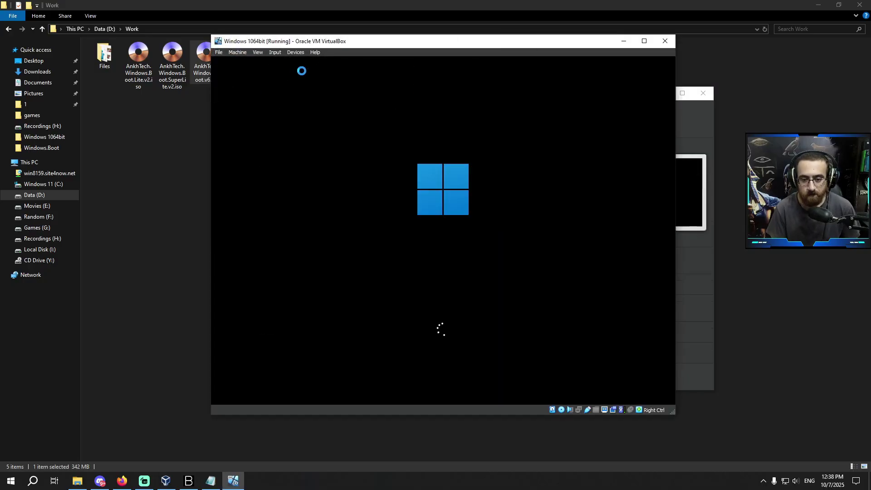
{"action": "left_click_drag", "start_coordinate": [404, 47], "coordinate": [407, 54]}
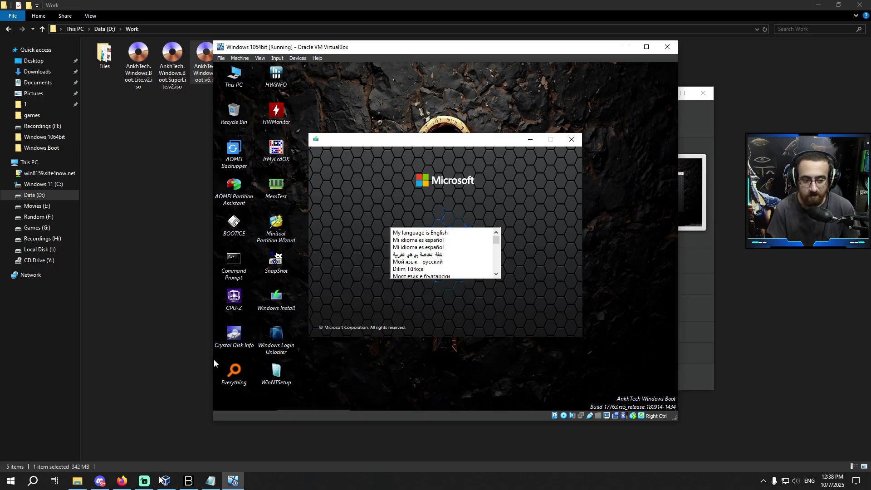
Compare the windows 1000 setup screen with the Windows 1064bit boot desktop side by side, and close the windows 1000 machine
{"action": "key", "text": "alt+Tab"}
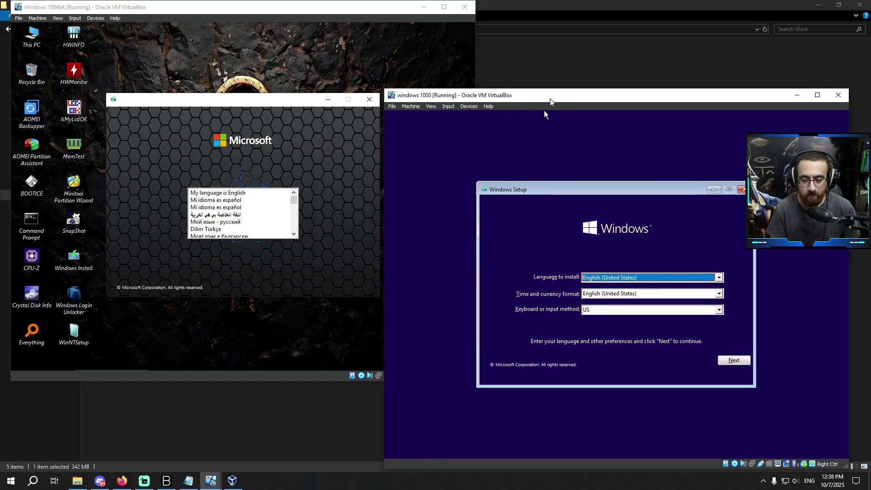
{"action": "left_click_drag", "start_coordinate": [553, 105], "coordinate": [550, 104]}
{"action": "left_click", "coordinate": [241, 14]}
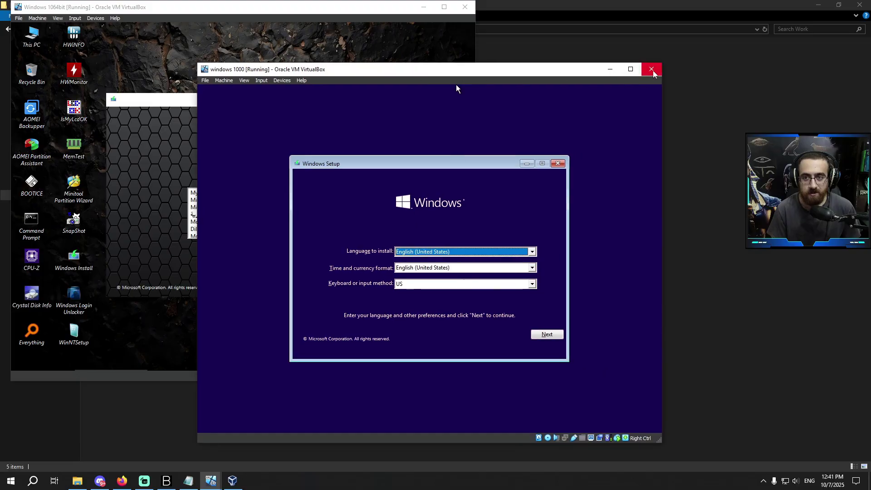
{"action": "left_click", "coordinate": [653, 70]}
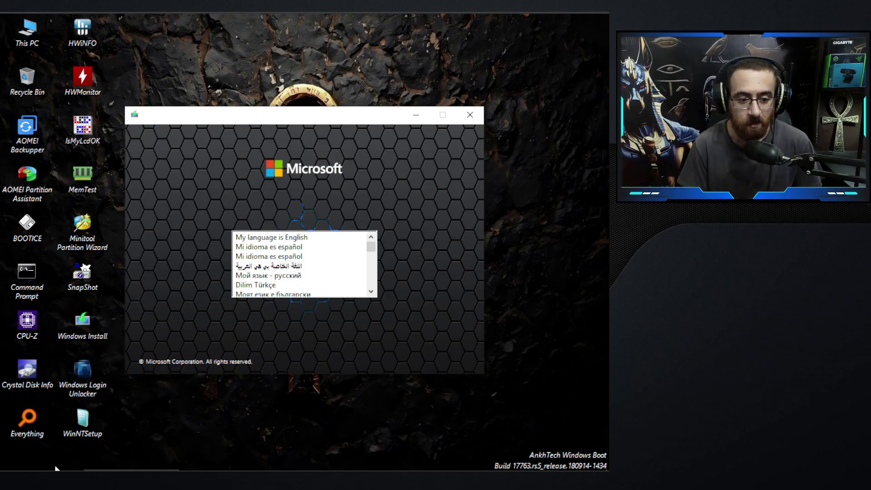
Examine the program categories installed in the AnkhTech boot environment, including Backup and Restore and Boot
{"action": "mouse_move", "coordinate": [58, 470]}
{"action": "left_click", "coordinate": [14, 459]}
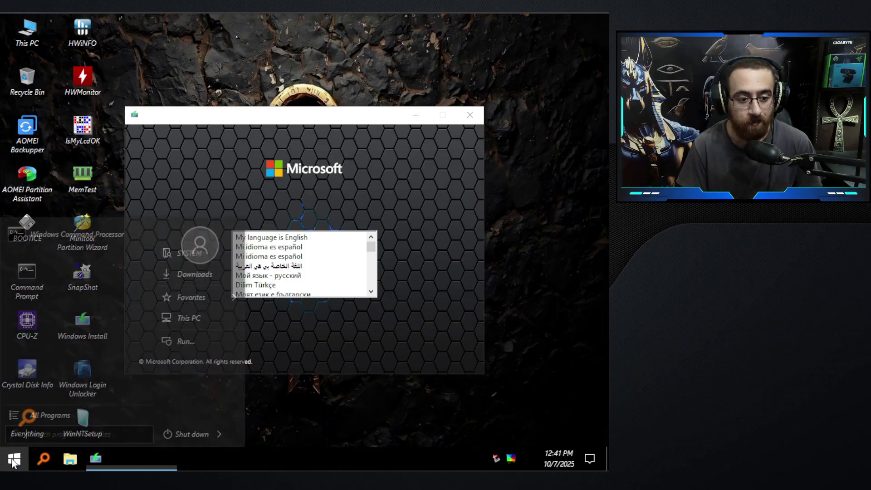
{"action": "left_click", "coordinate": [48, 416]}
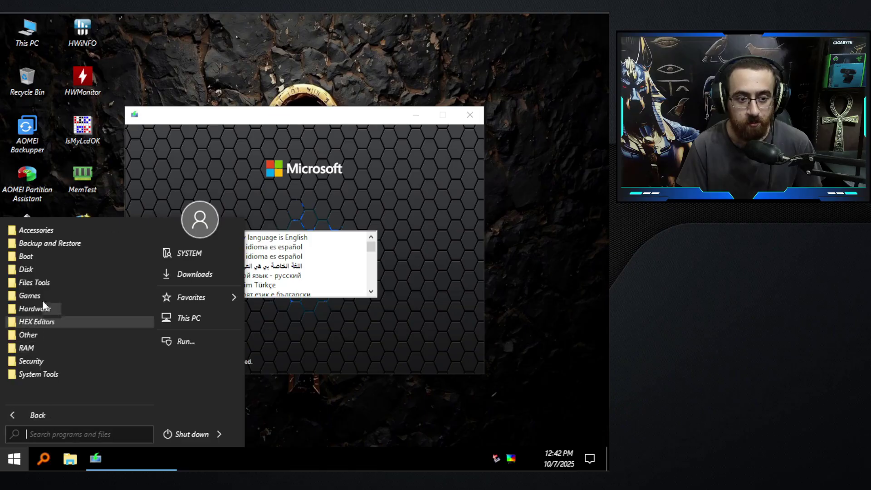
{"action": "left_click", "coordinate": [36, 239]}
{"action": "left_click", "coordinate": [39, 245]}
{"action": "left_click", "coordinate": [44, 255]}
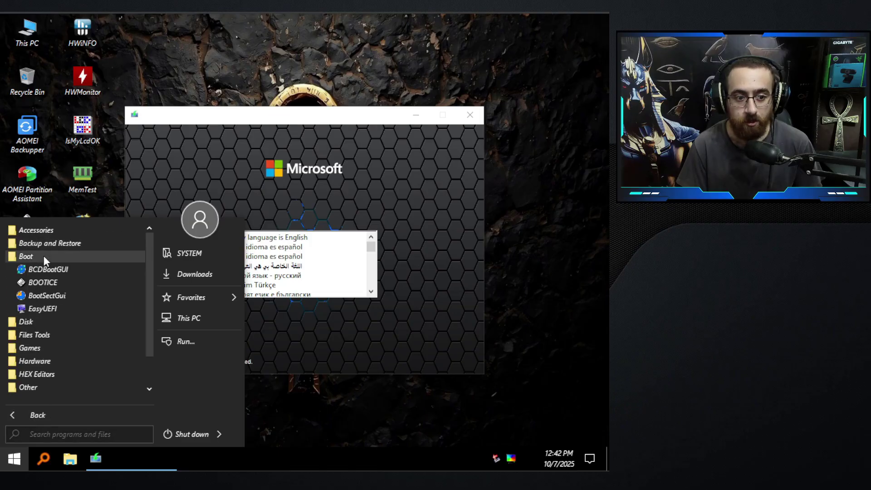
{"action": "left_click", "coordinate": [43, 255]}
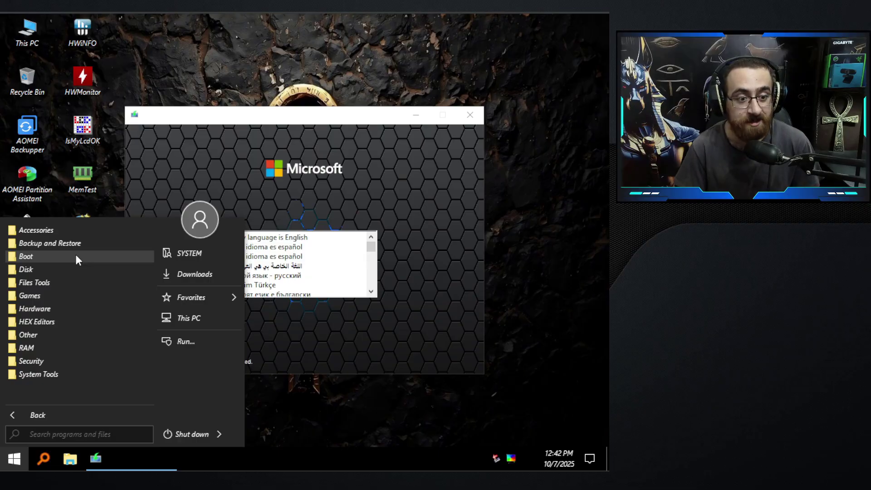
Review the actions offered for the HWMonitor shortcut and the drives listed under This PC
{"action": "right_click", "coordinate": [80, 86]}
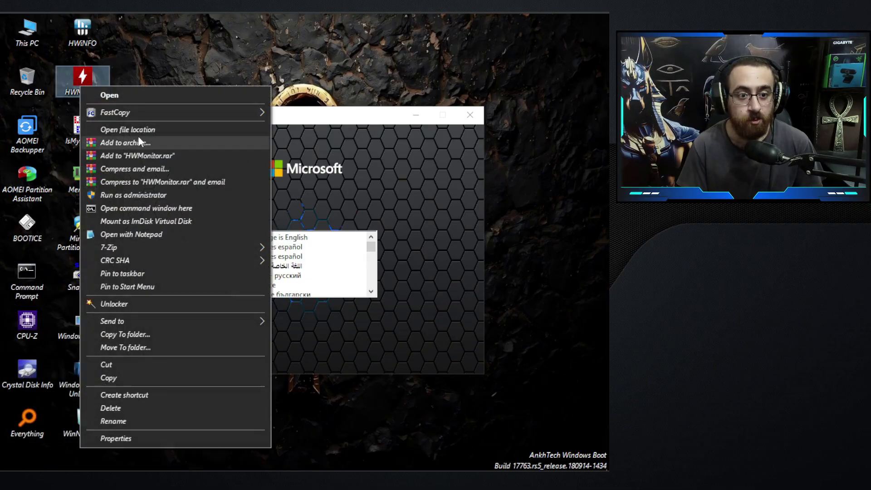
{"action": "mouse_move", "coordinate": [153, 114]}
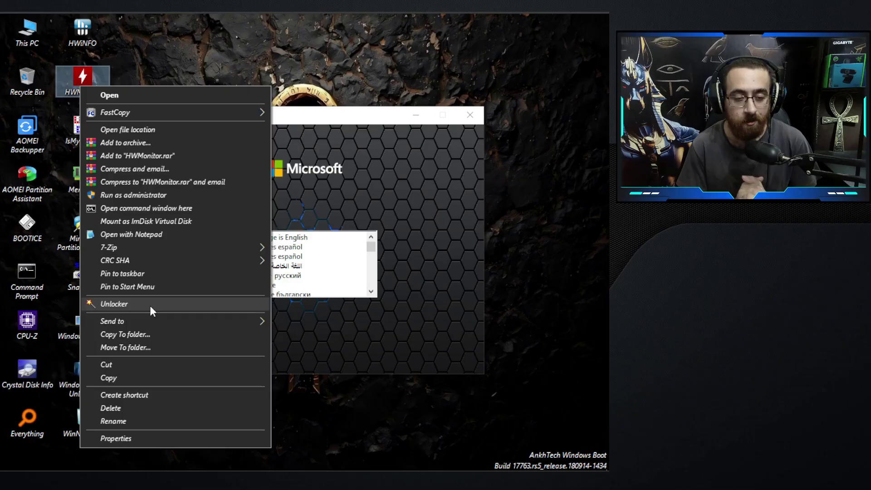
{"action": "left_click", "coordinate": [284, 121]}
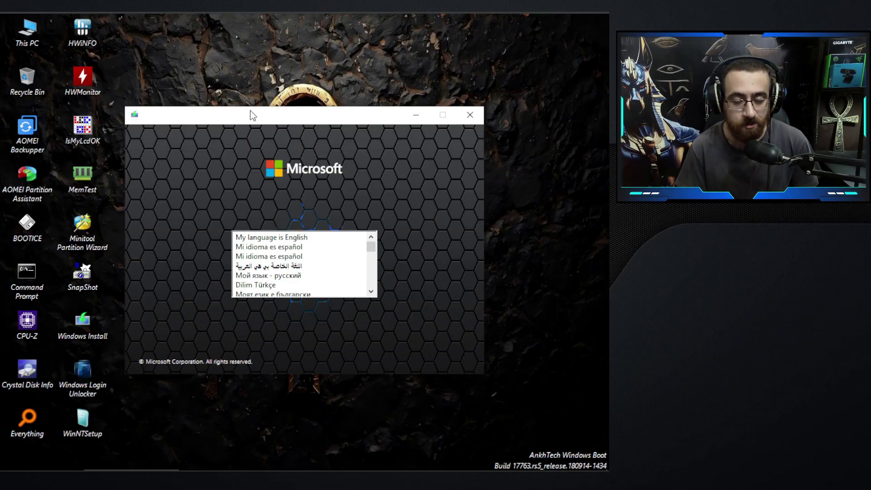
{"action": "double_click", "coordinate": [20, 34]}
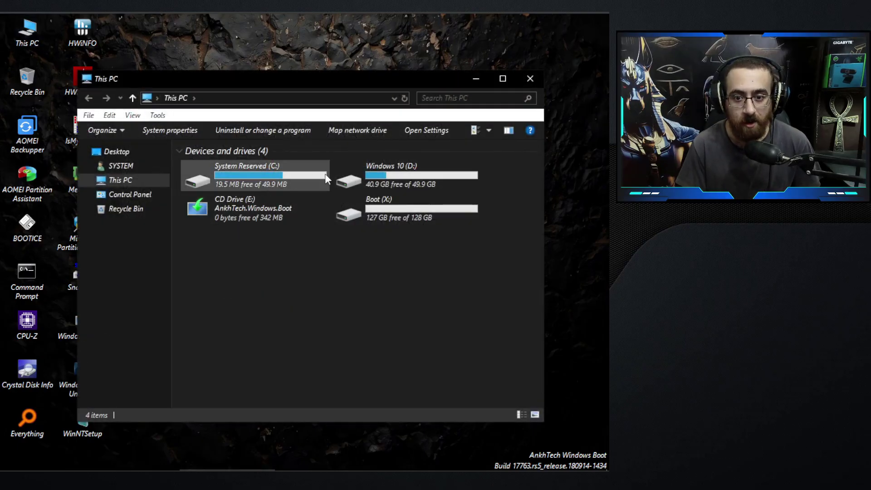
{"action": "key", "text": "alt+F4"}
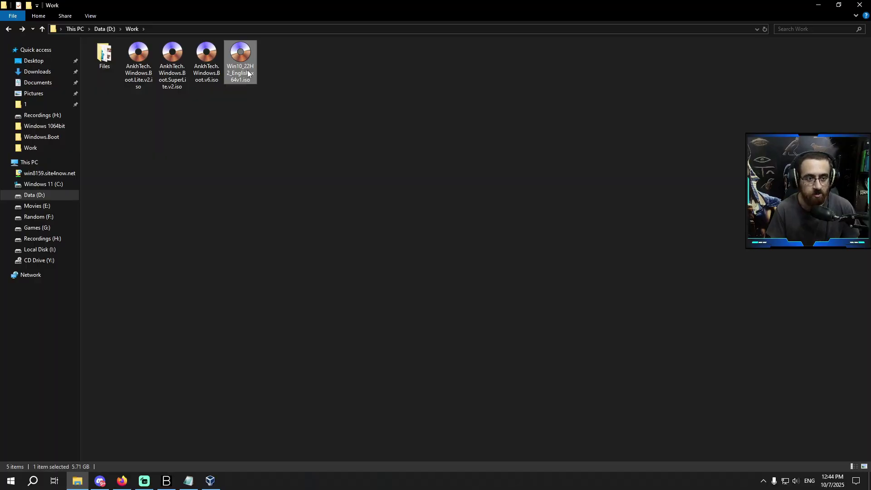
Extract Win10_22H2_English_x64v1.iso with 7-Zip into a folder of the same name in Work, and open that folder
{"action": "right_click", "coordinate": [248, 73]}
{"action": "mouse_move", "coordinate": [298, 113]}
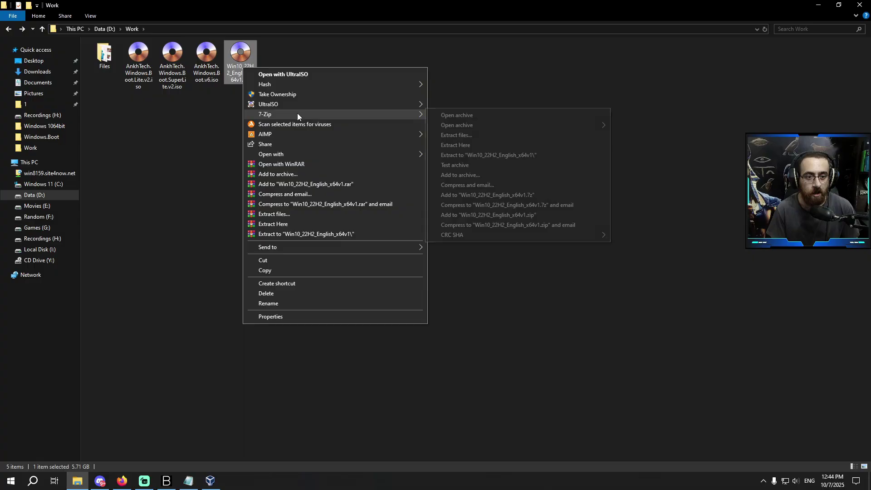
{"action": "left_click", "coordinate": [456, 155]}
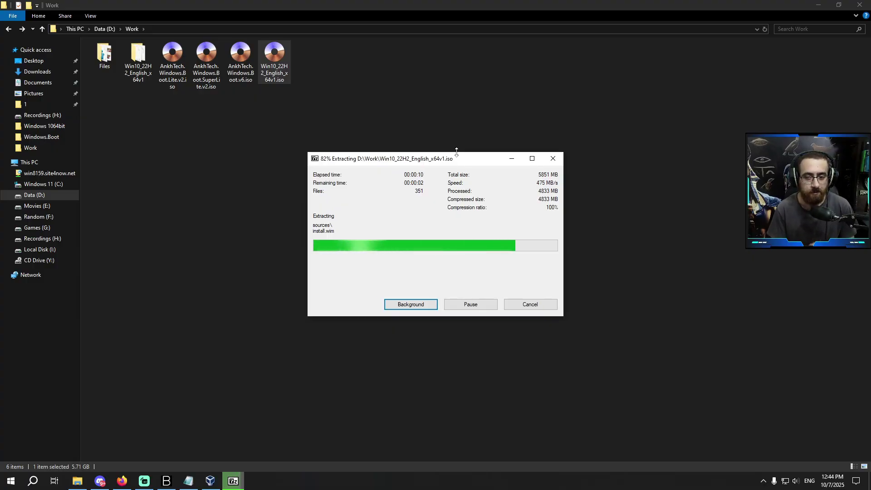
{"action": "double_click", "coordinate": [137, 74]}
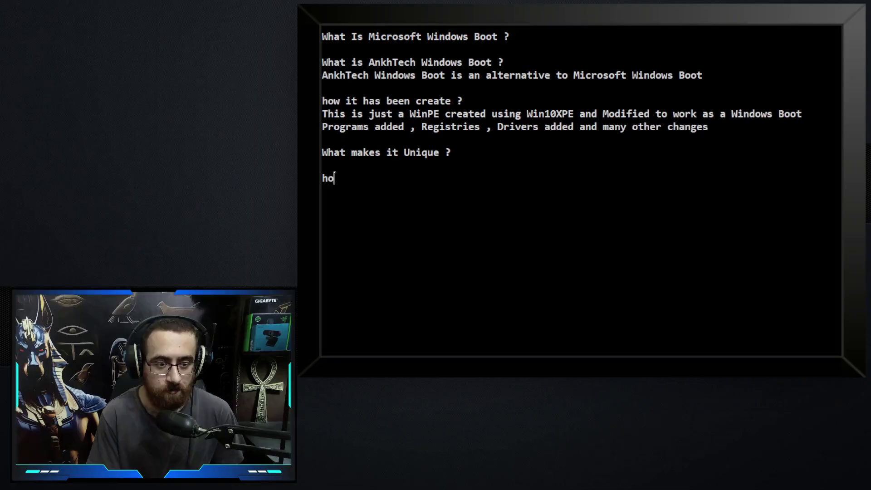
Switch to the text notes and write the question "how to use AnkhTech Windows Boot ?" below "What makes it Unique ?"
{"action": "type", "text": "w to"}
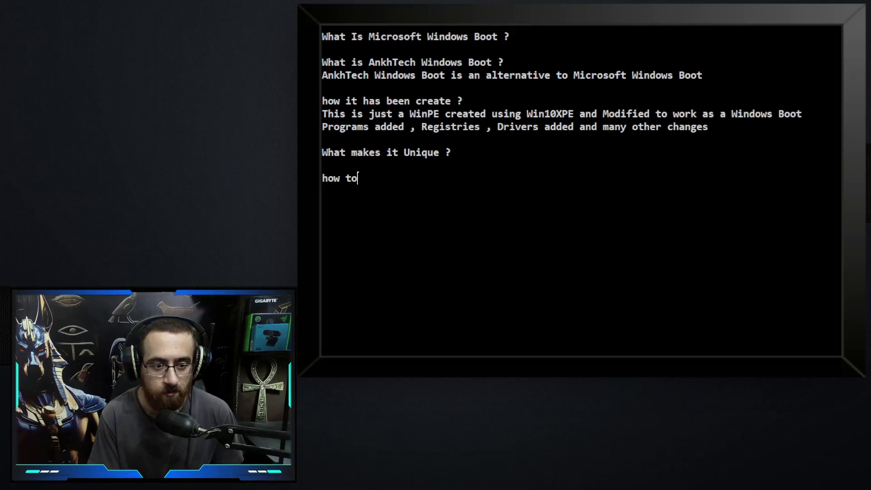
{"action": "type", "text": " use AnkhTech Windows Boot ?"}
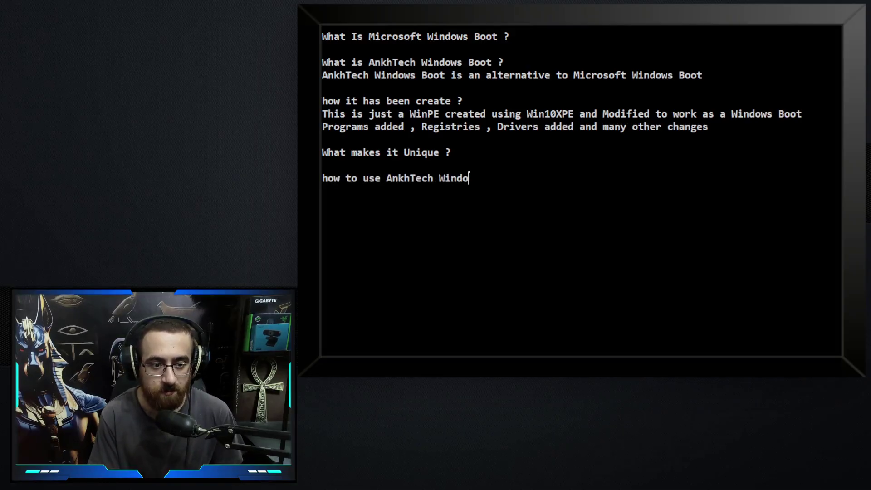
{"action": "key", "text": "Return"}
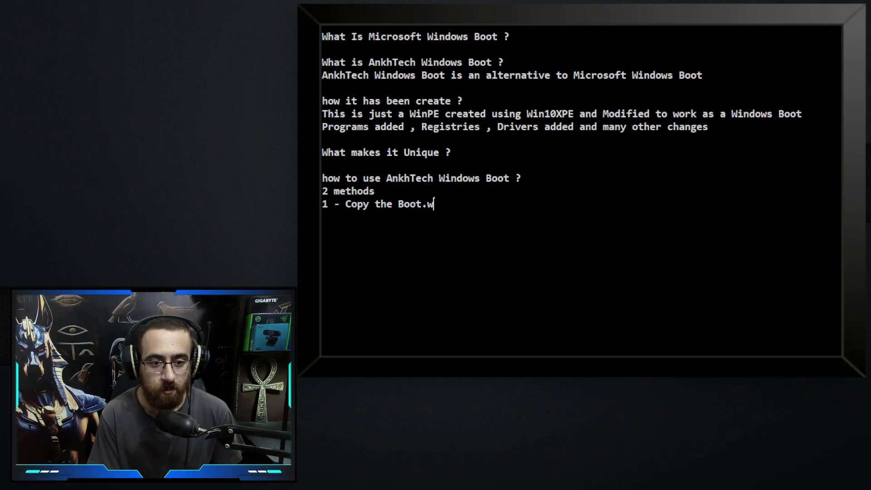
Write the first method in the notes as "1 - Copy the Boot.wim and Setup.exe to the Windows ISO files"
{"action": "type", "text": "im and Se"}
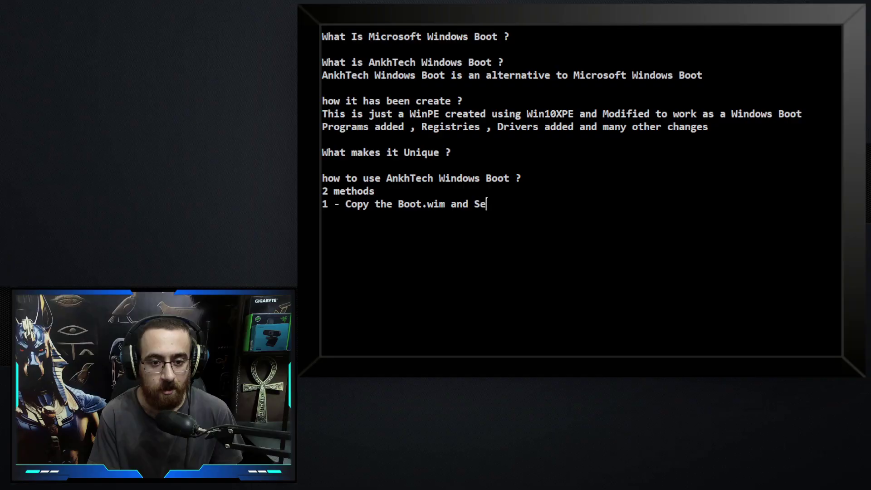
{"action": "type", "text": "tup.exe to the W"}
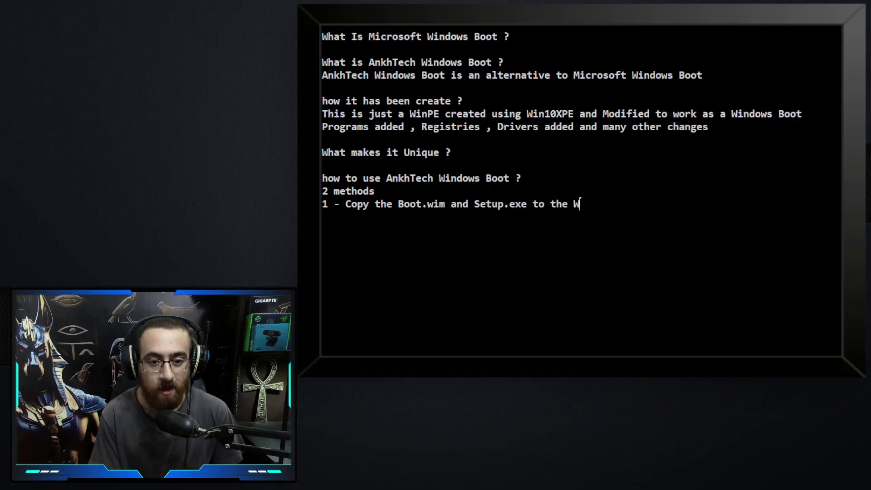
{"action": "type", "text": "indows ISO files"}
{"action": "key", "text": "Return"}
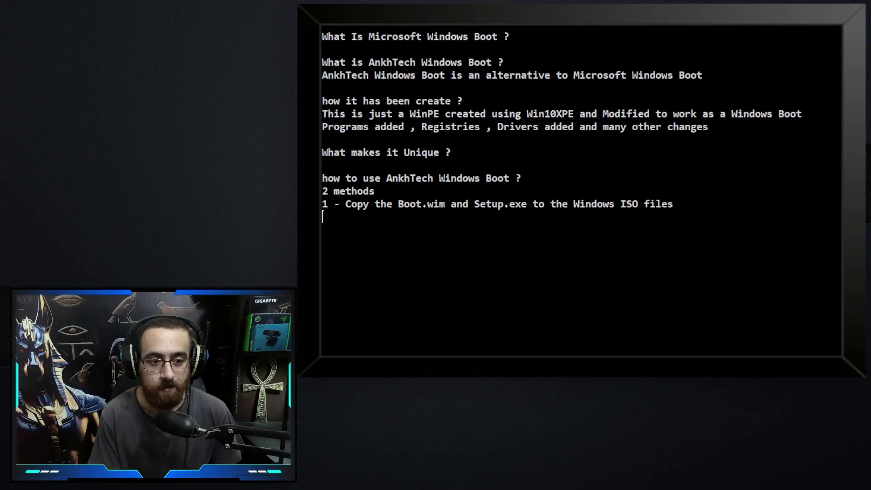
Mark the methods line as "= 2 methods" and add "2 - Copy the Windows Install.wim or install.esd to the AnkhTech Windows Boot Files" below method 1
{"action": "type", "text": "2-"}
{"action": "key", "text": "Up"}
{"action": "key", "text": "Home"}
{"action": "type", "text": "="}
{"action": "key", "text": "Down"}
{"action": "key", "text": "End"}
{"action": "key", "text": "BackSpace"}
{"action": "key", "text": "BackSpace"}
{"action": "type", "text": "- Copy"}
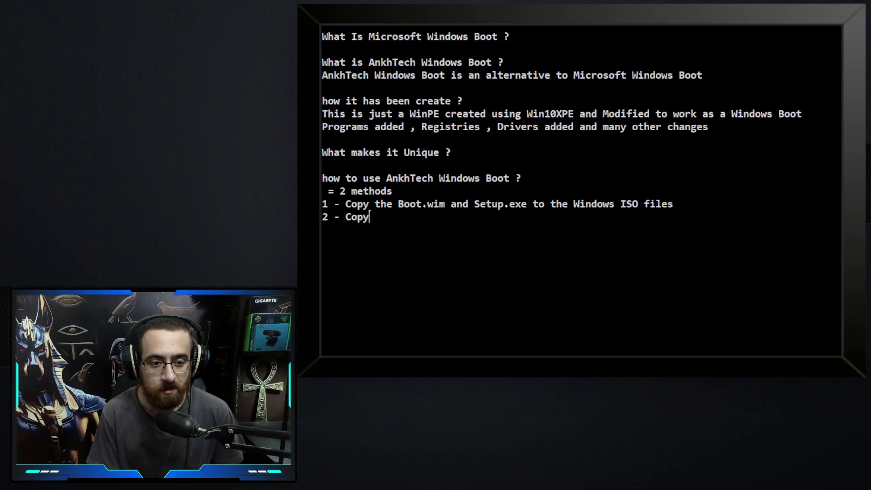
{"action": "type", "text": " the Windows Install."}
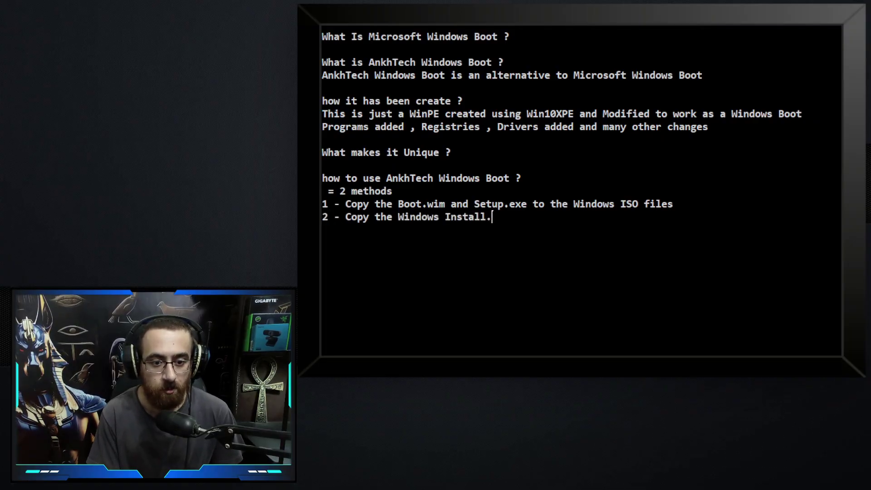
{"action": "type", "text": "wim or install.esd to the Ank"}
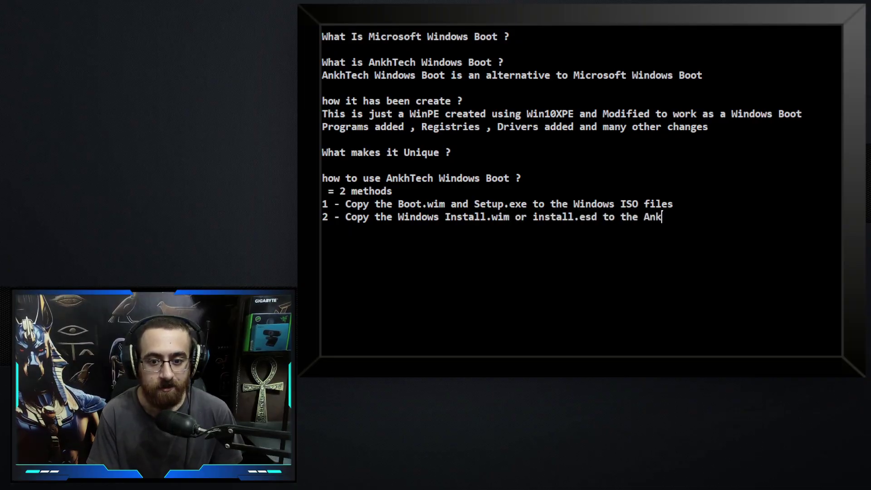
{"action": "type", "text": "hTech Windows Boot Files"}
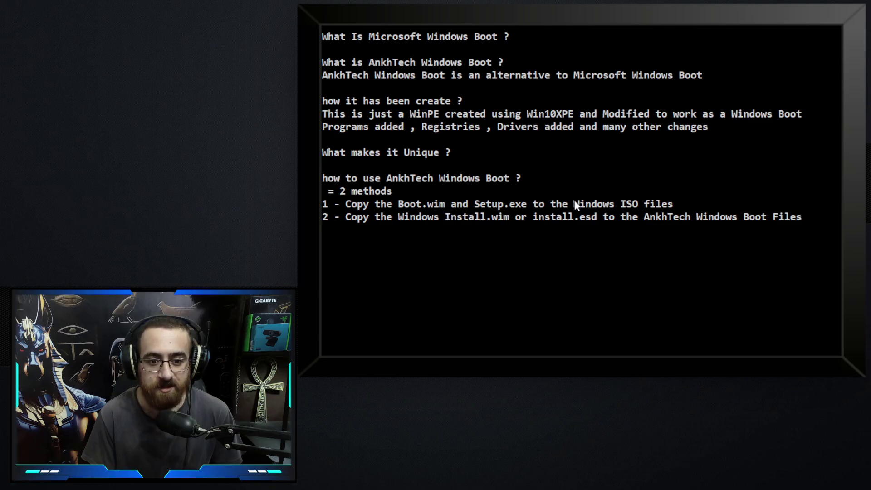
Insert "from the AnkhTech Windows Boot" after "Setup.exe" in the first method of the notes
{"action": "key", "text": "BackSpace"}
{"action": "key", "text": "BackSpace"}
{"action": "type", "text": "from the AnkhTech Window"}
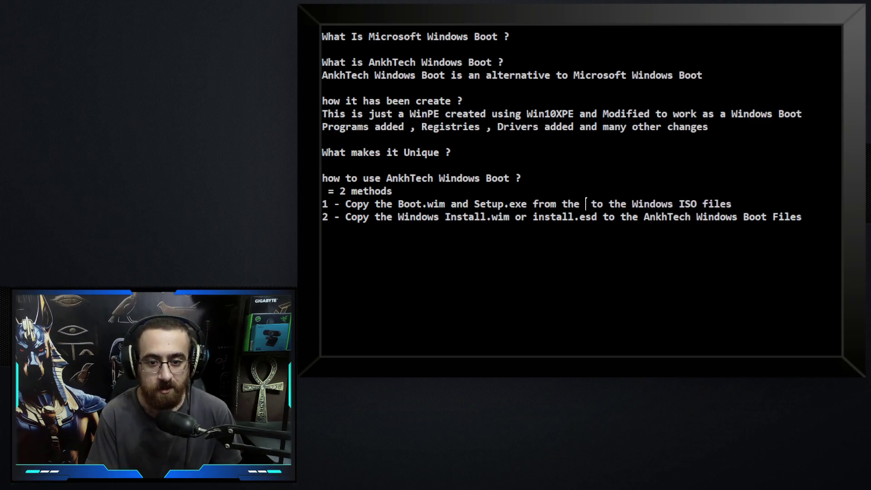
{"action": "type", "text": "s Boot"}
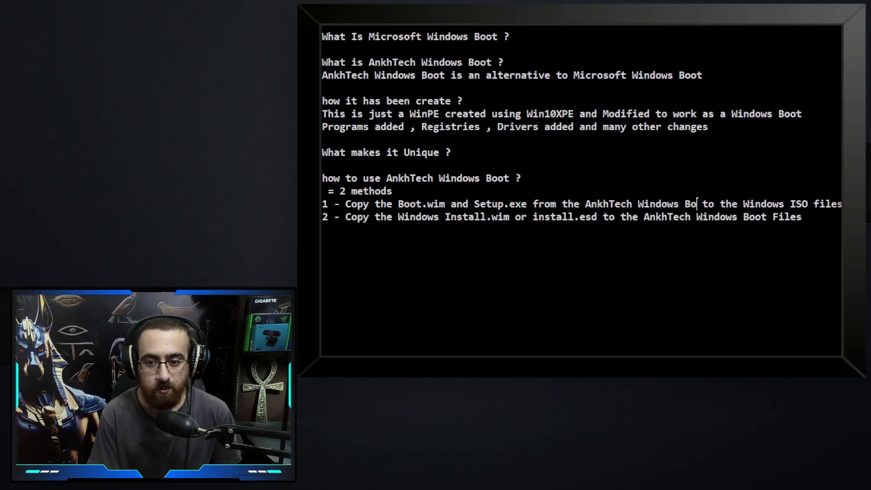
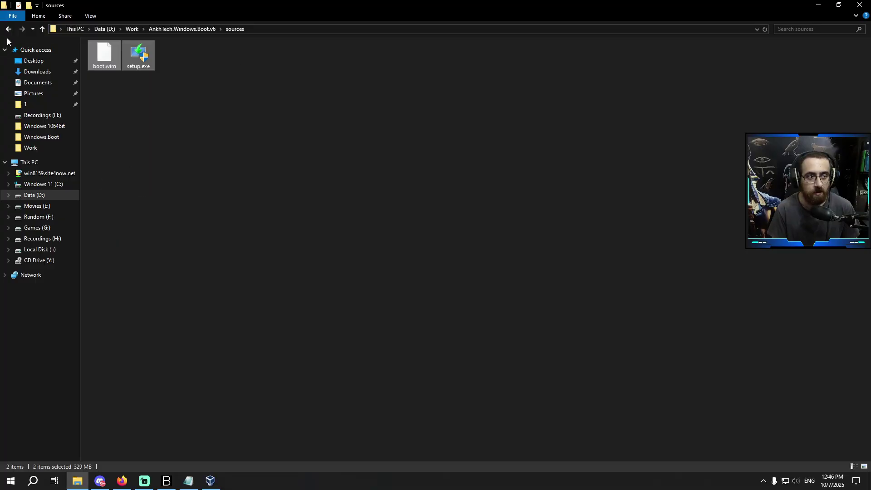
Paste the copied boot.wim and setup.exe into the sources folder of Win10_22H2_English_x64v1, replacing the existing files
{"action": "key", "text": "alt+Up"}
{"action": "key", "text": "alt+Up"}
{"action": "key", "text": "alt+Tab"}
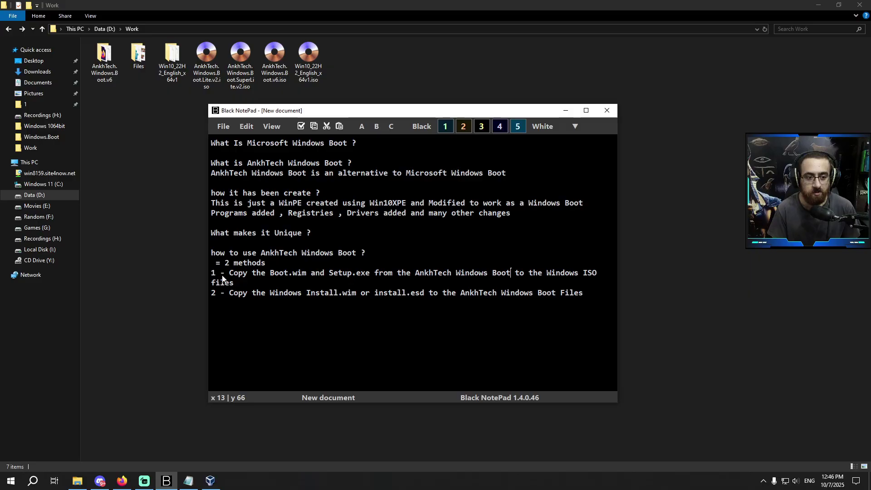
{"action": "double_click", "coordinate": [184, 73]}
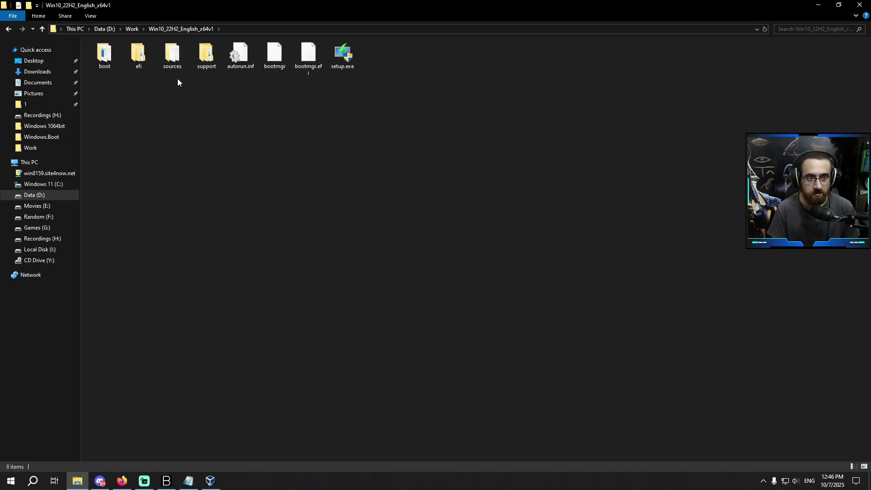
{"action": "double_click", "coordinate": [172, 55]}
{"action": "right_click", "coordinate": [316, 129]}
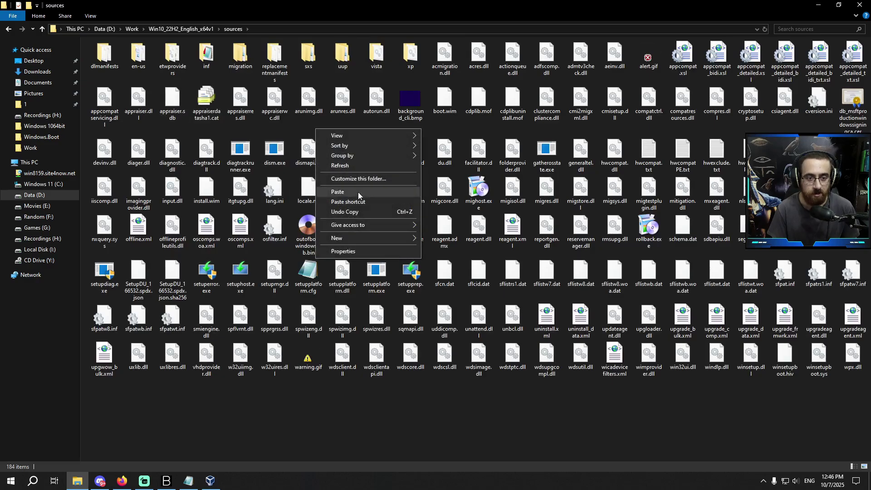
{"action": "left_click", "coordinate": [358, 194]}
{"action": "left_click", "coordinate": [393, 168]}
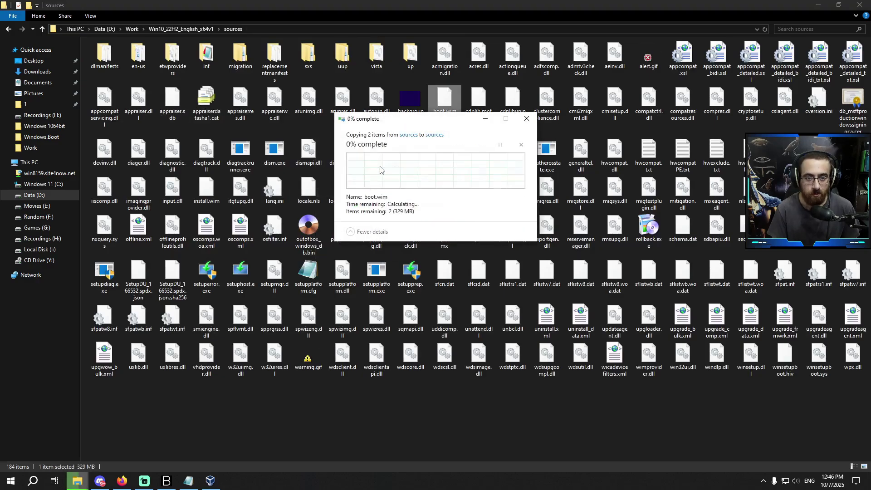
Launch WinToolkit.exe from the Files folder in Work, dismiss its welcome window, and open the ISO Maker
{"action": "double_click", "coordinate": [8, 29]}
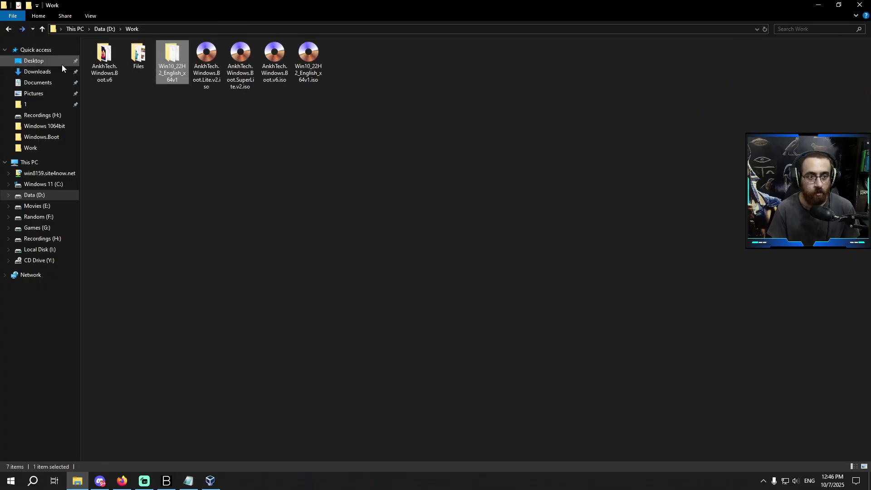
{"action": "left_click", "coordinate": [225, 178]}
{"action": "left_click", "coordinate": [173, 76]}
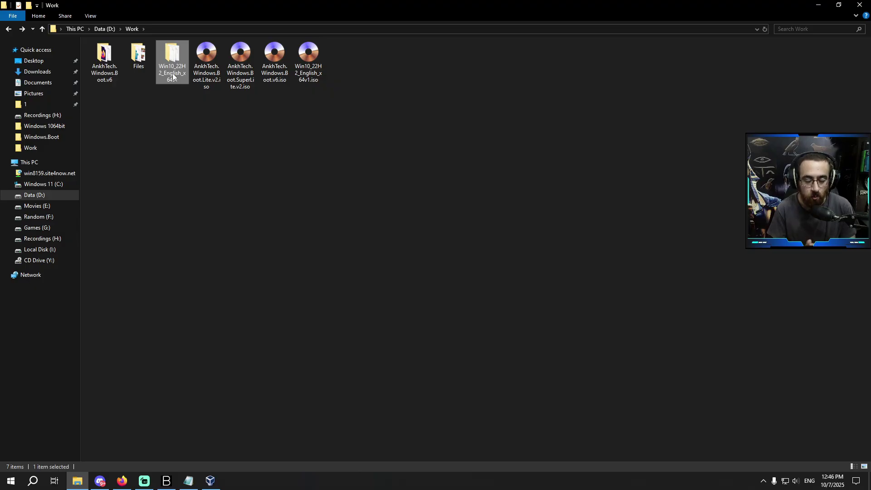
{"action": "double_click", "coordinate": [139, 57]}
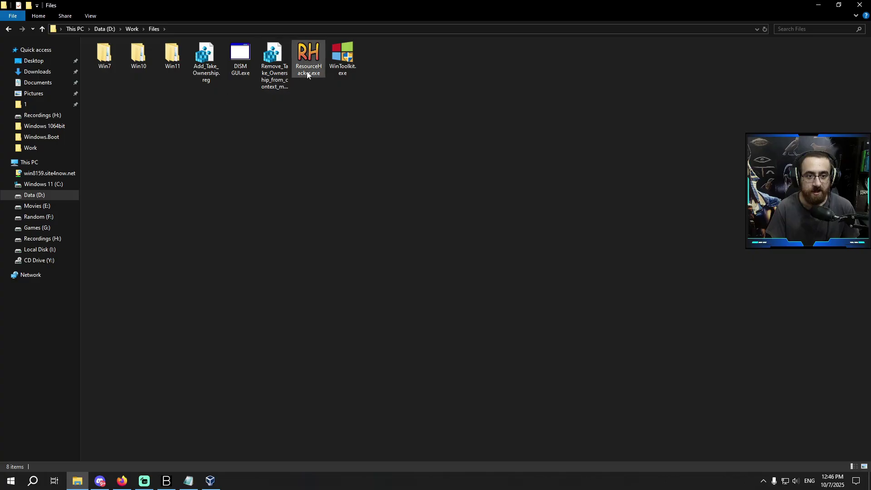
{"action": "double_click", "coordinate": [350, 60]}
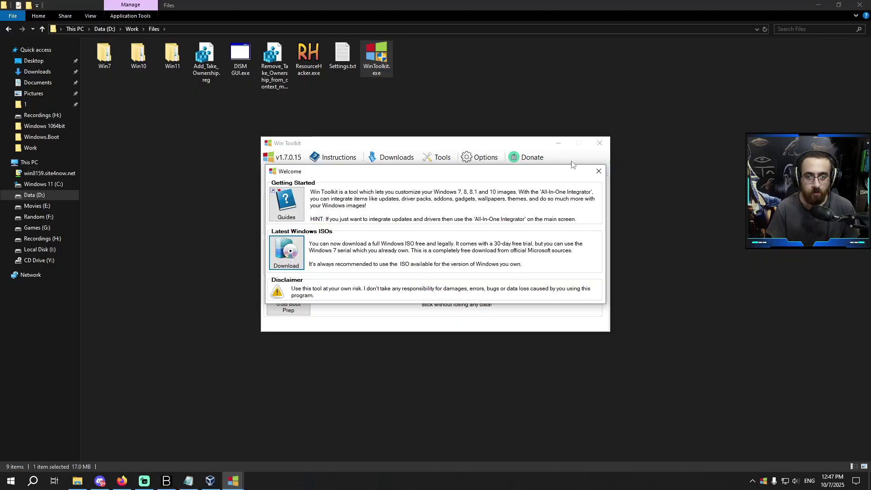
{"action": "left_click", "coordinate": [598, 145]}
{"action": "left_click", "coordinate": [289, 261]}
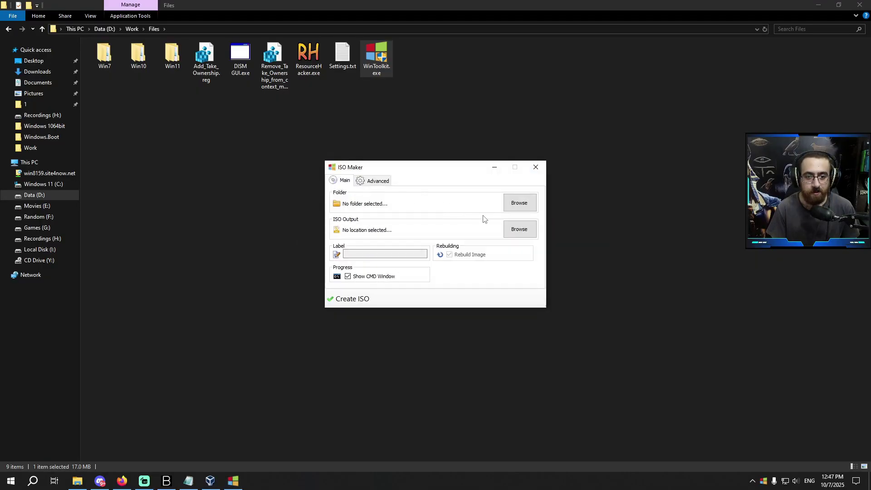
Set the ISO Maker's source folder to D:\Work\Win10_22H2_English_x64v1
{"action": "left_click", "coordinate": [519, 202]}
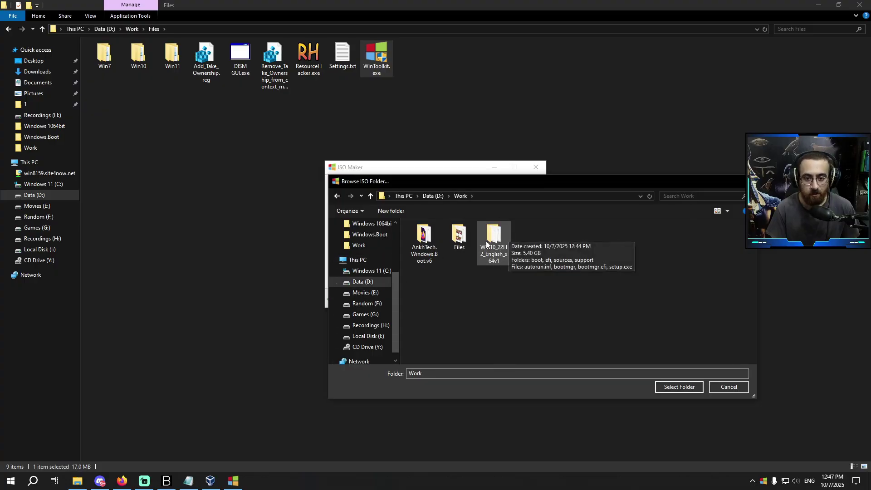
{"action": "left_click", "coordinate": [495, 254]}
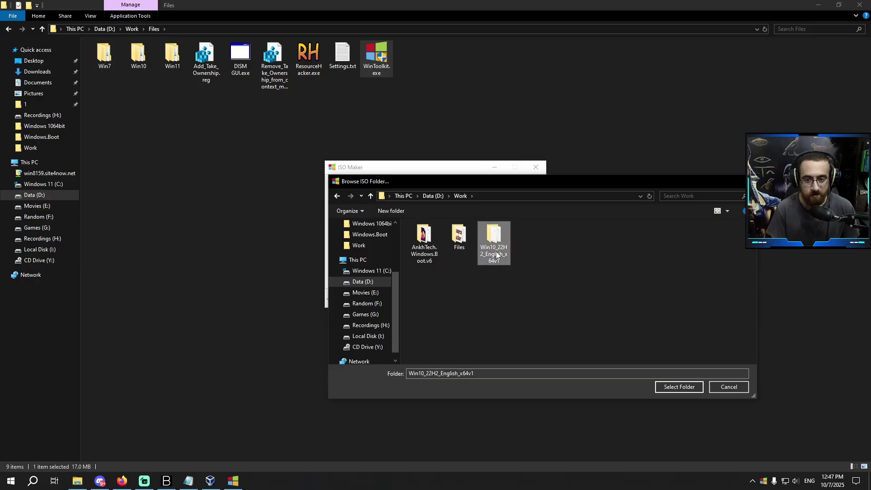
{"action": "left_click", "coordinate": [678, 388]}
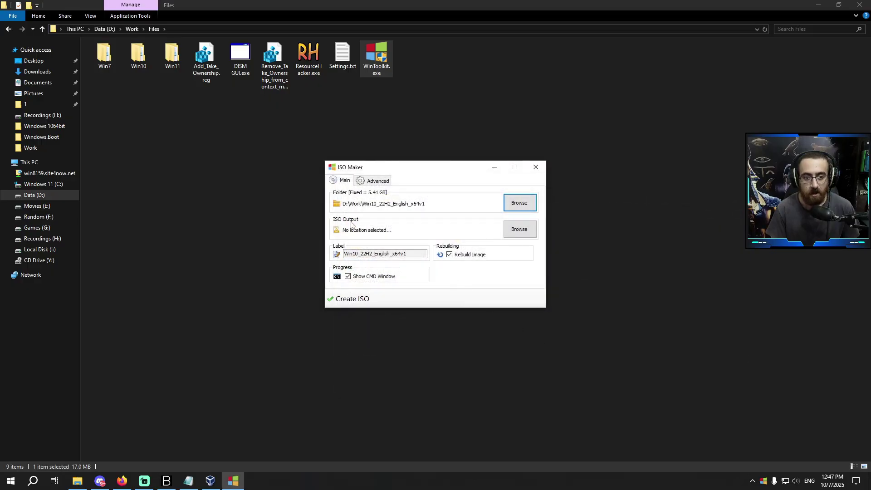
Set the ISO output to a new file named Win10.AnkhTechboot.Method1 in the Work folder
{"action": "left_click", "coordinate": [509, 234]}
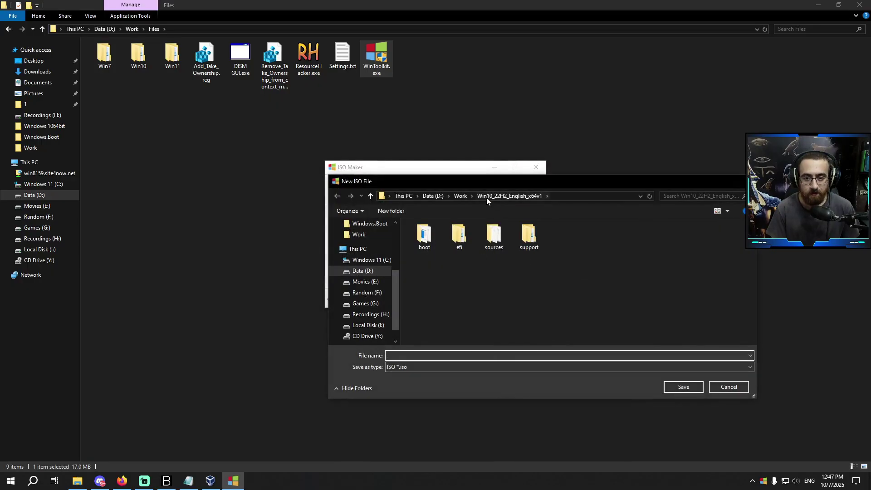
{"action": "left_click", "coordinate": [460, 195]}
{"action": "left_click", "coordinate": [415, 356]}
{"action": "type", "text": "t"}
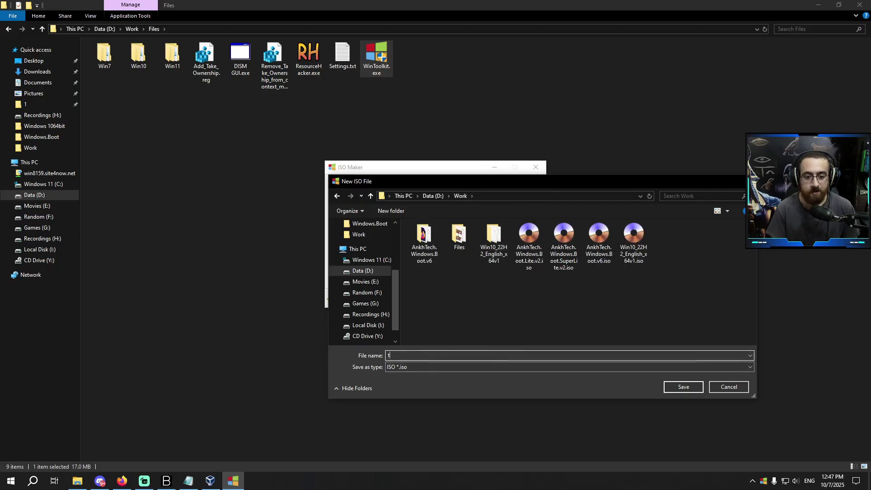
{"action": "key", "text": "BackSpace"}
{"action": "type", "text": "Win1-0.AnkhTech b"}
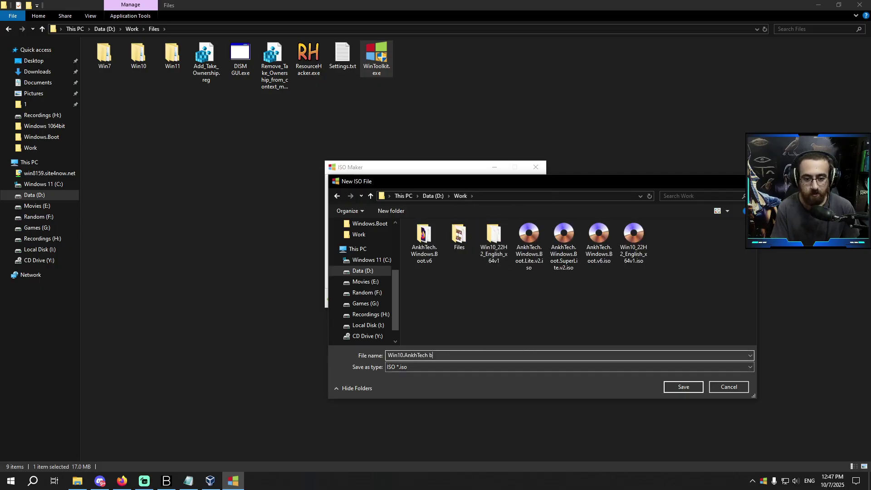
{"action": "key", "text": "BackSpace"}
{"action": "key", "text": "BackSpace"}
{"action": "type", "text": "boot.Method1"}
{"action": "key", "text": "Return"}
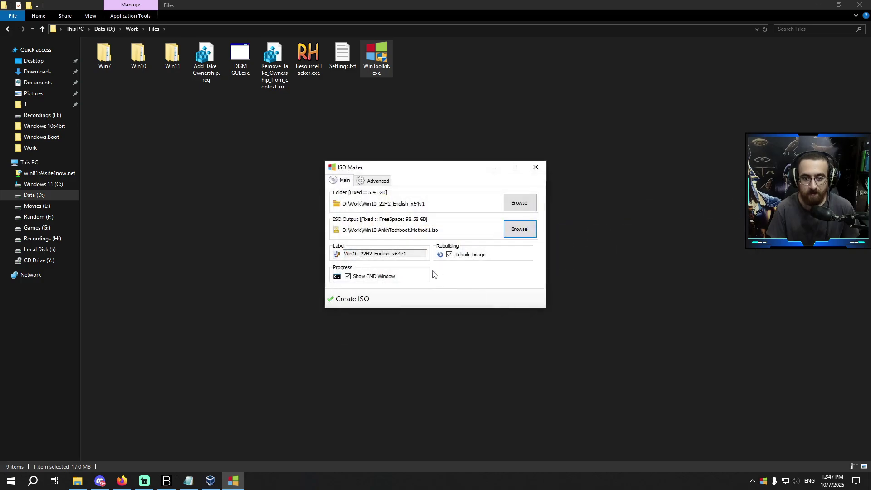
Turn off Rebuild Image, label the image Win10.AnkhTech, and create the ISO, returning to the Work folder
{"action": "left_click", "coordinate": [450, 256]}
{"action": "left_click_drag", "start_coordinate": [424, 254], "coordinate": [338, 254]}
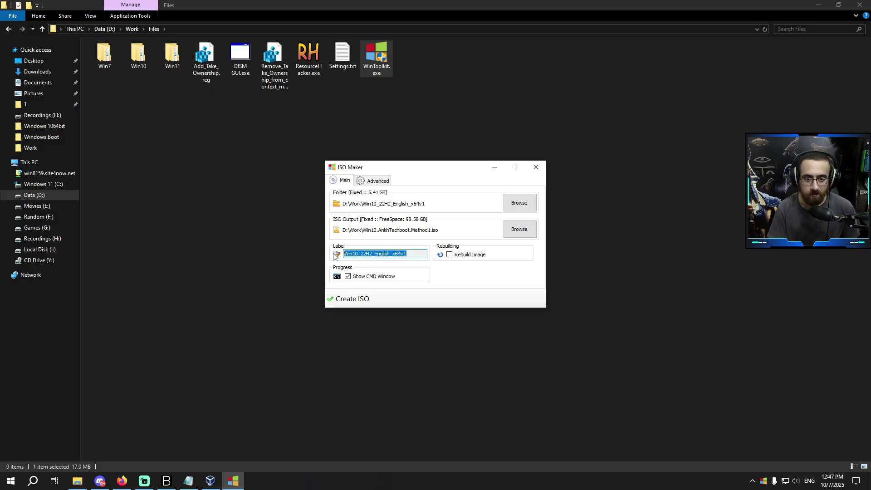
{"action": "type", "text": "Wu"}
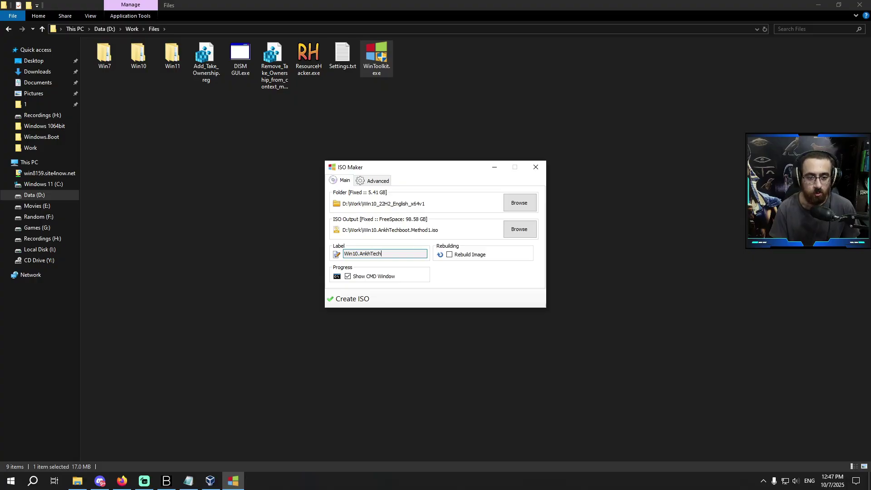
{"action": "left_click", "coordinate": [350, 299]}
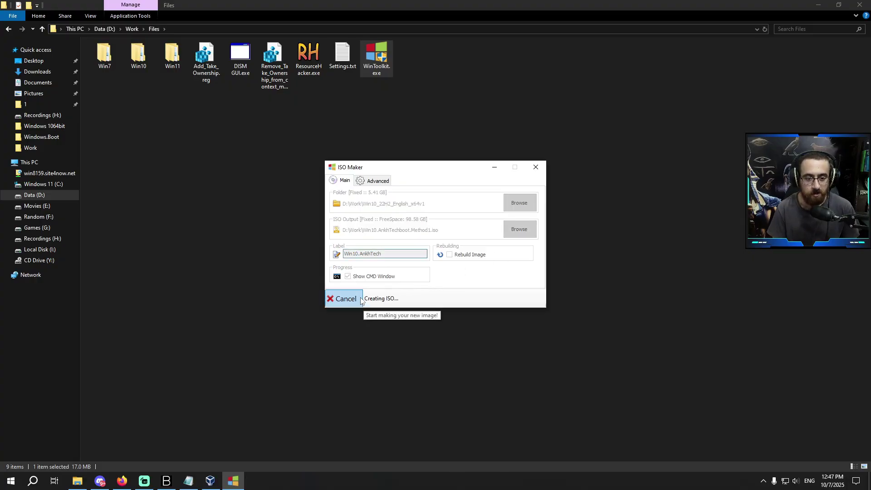
{"action": "left_click", "coordinate": [13, 30]}
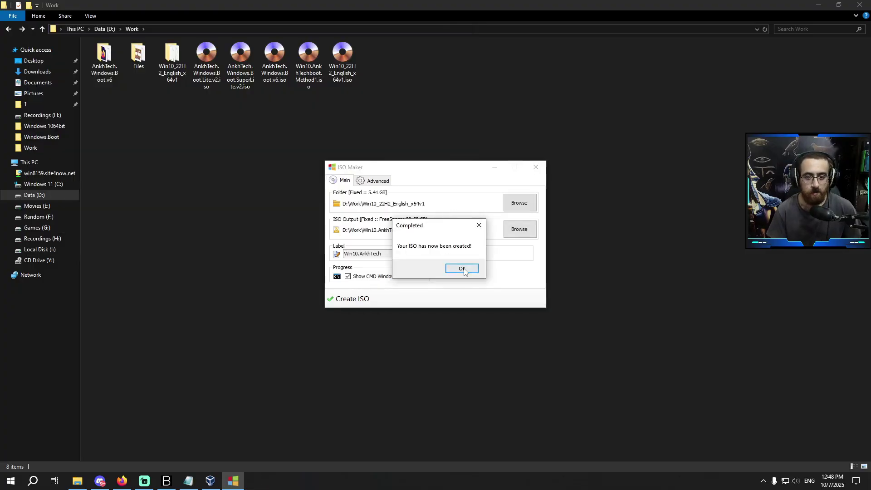
{"action": "key", "text": "Return"}
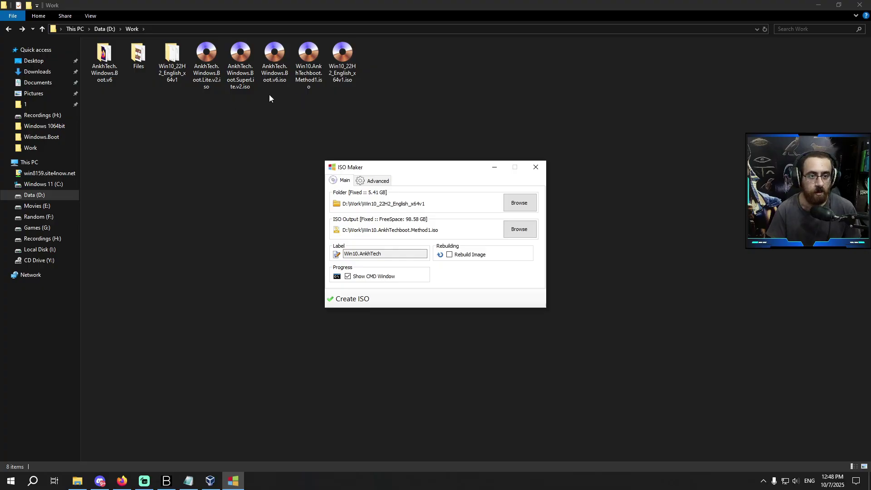
Switch to VirtualBox, load Win10.AnkhTechboot.Method1.iso into the windows 1000 machine's optical drive, and start the machine
{"action": "left_click", "coordinate": [301, 83]}
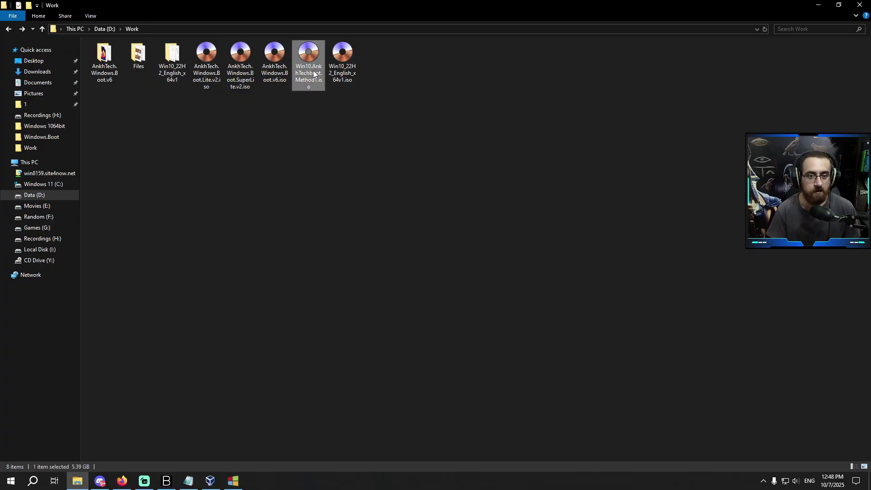
{"action": "left_click", "coordinate": [210, 481]}
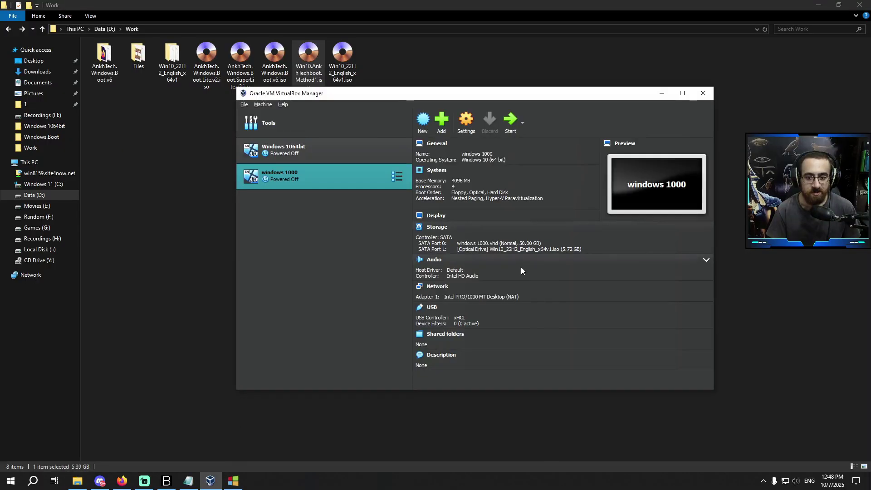
{"action": "left_click", "coordinate": [528, 251]}
{"action": "left_click", "coordinate": [546, 269]}
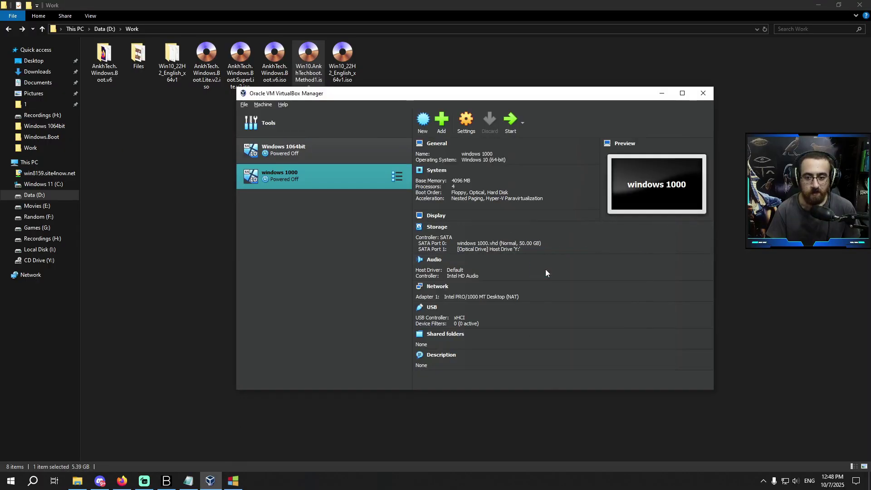
{"action": "left_click", "coordinate": [507, 253]}
{"action": "left_click", "coordinate": [524, 260]}
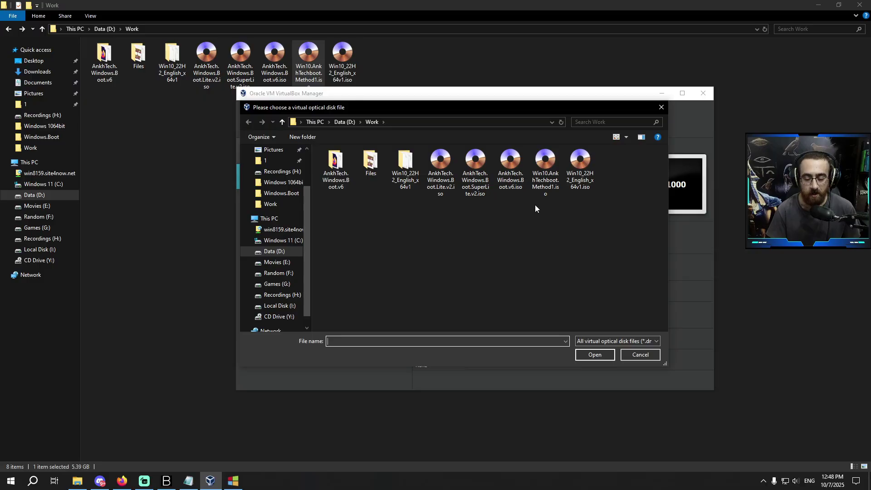
{"action": "double_click", "coordinate": [547, 184]}
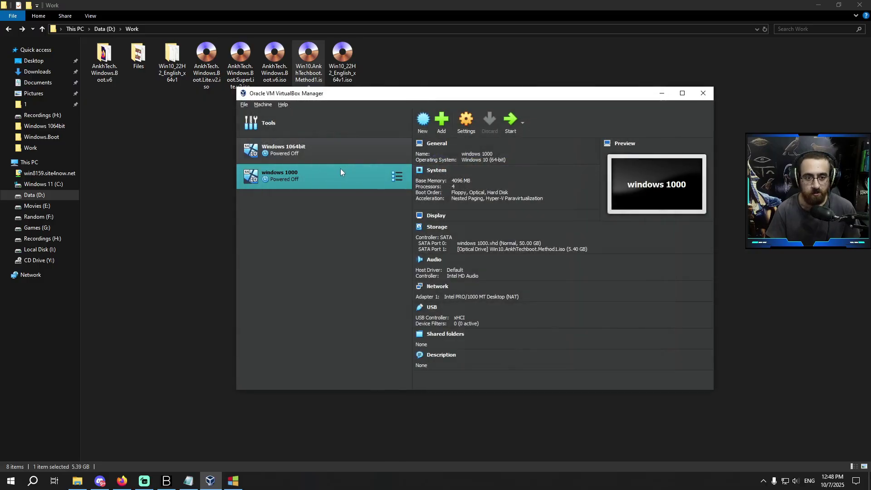
{"action": "double_click", "coordinate": [349, 182]}
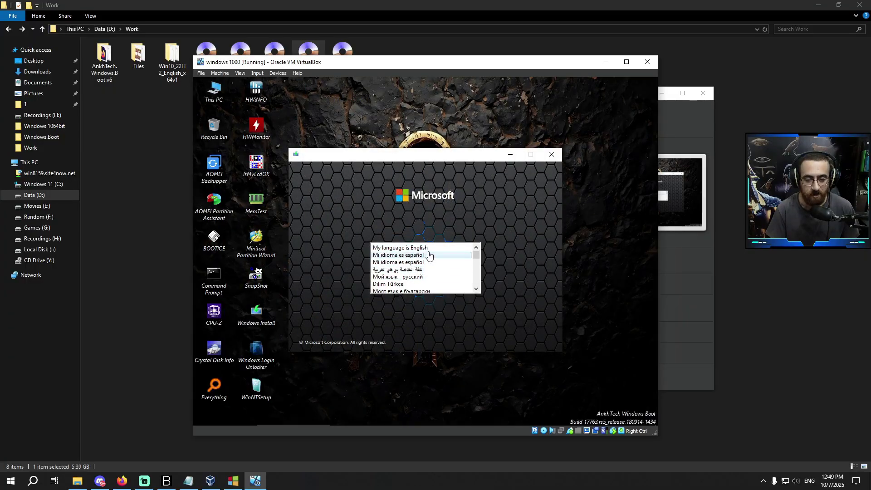
{"action": "left_click", "coordinate": [343, 47]}
{"action": "left_click", "coordinate": [345, 80]}
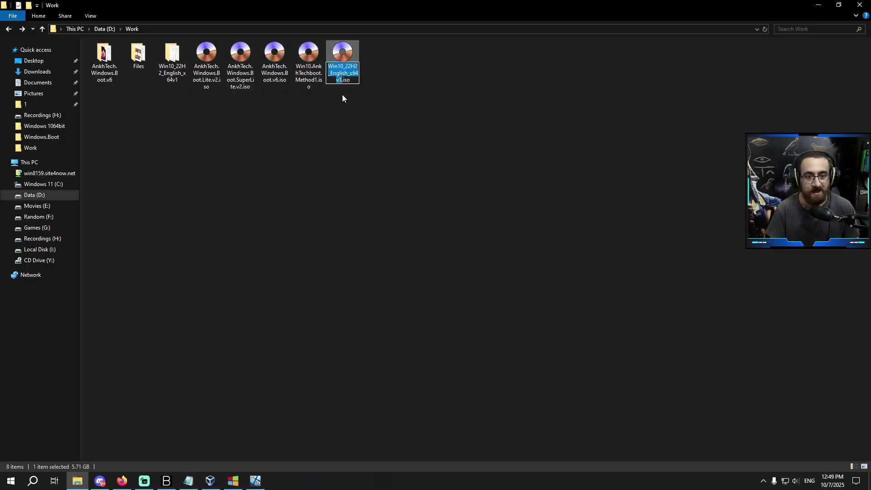
{"action": "left_click", "coordinate": [295, 267]}
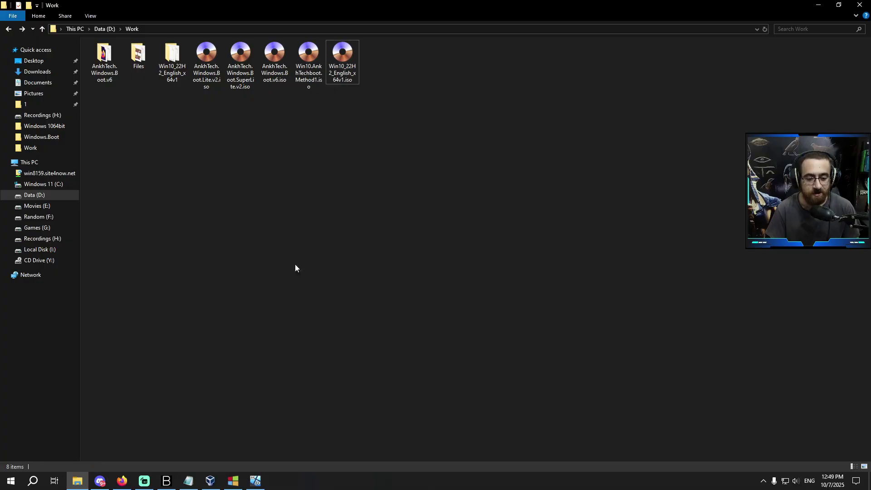
Return to the windows 1000 machine, choose English as the setup language, accept the default regional settings, and start the Windows installation
{"action": "left_click", "coordinate": [257, 479]}
{"action": "left_click", "coordinate": [403, 253]}
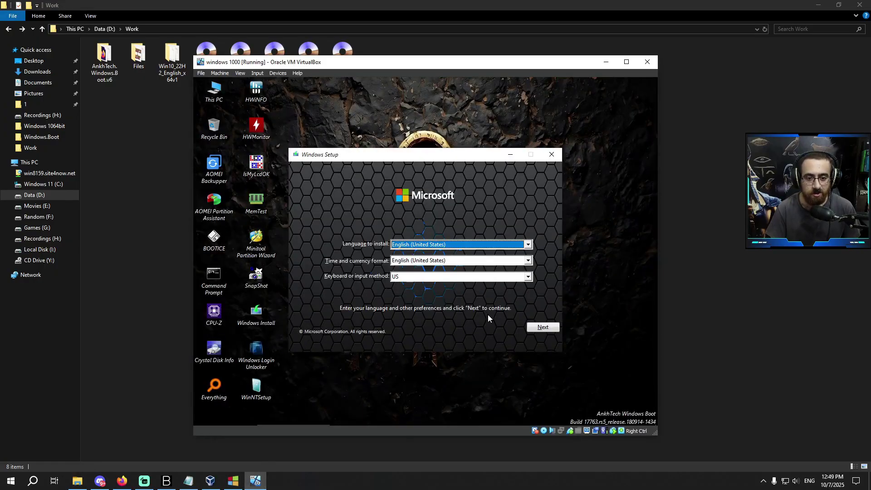
{"action": "left_click", "coordinate": [543, 326]}
{"action": "left_click", "coordinate": [420, 260]}
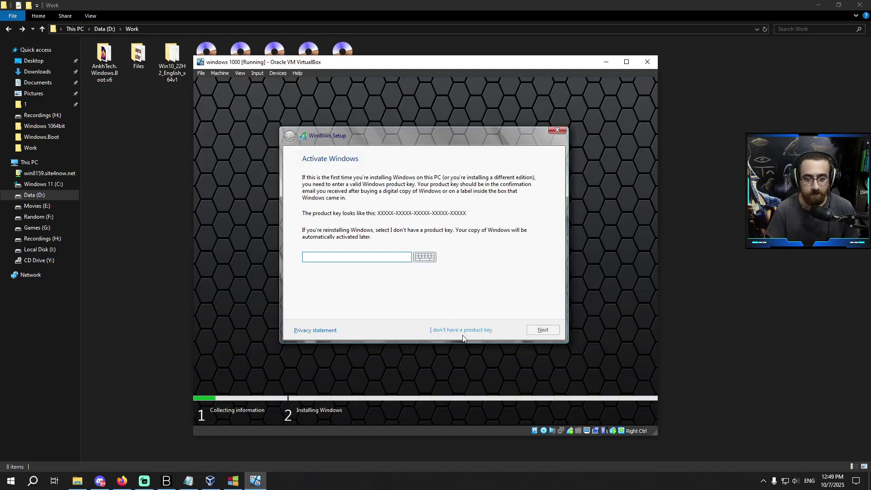
Skip the product key, select Windows 10 Pro, accept the license terms, and continue with a custom installation to the disk selection
{"action": "left_click", "coordinate": [476, 330]}
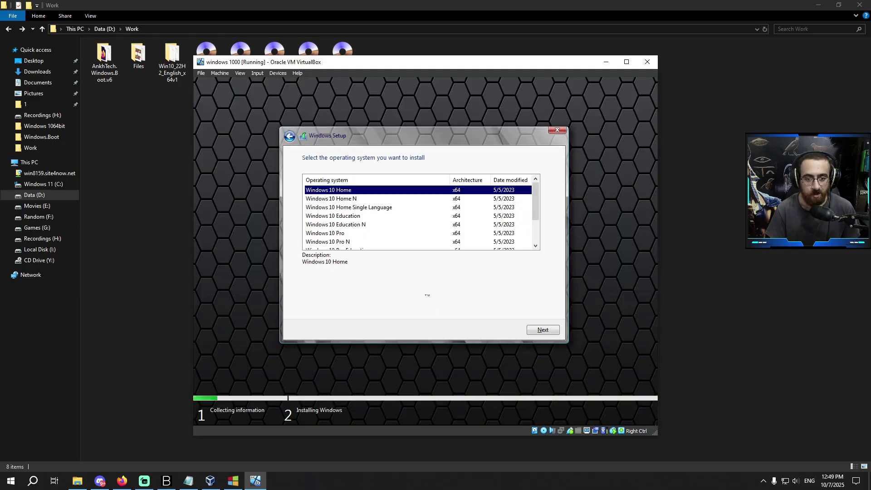
{"action": "left_click", "coordinate": [367, 233]}
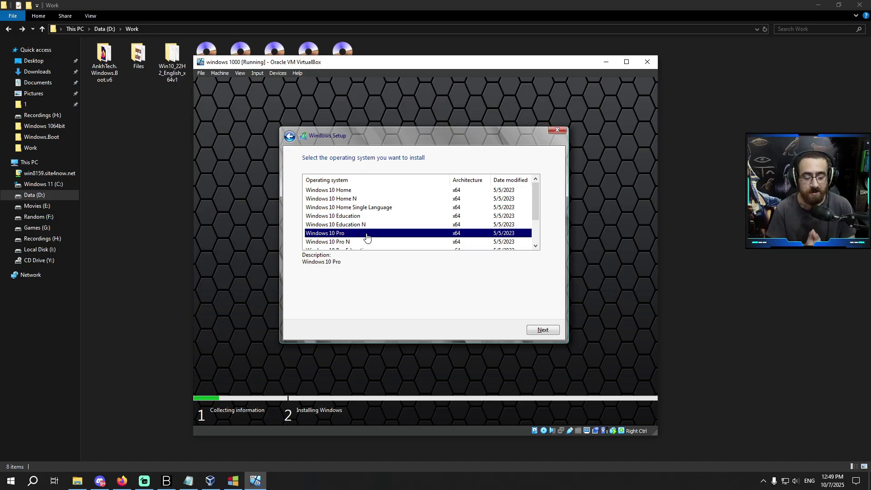
{"action": "left_click", "coordinate": [542, 330]}
{"action": "left_click", "coordinate": [352, 306]}
{"action": "left_click", "coordinate": [541, 330]}
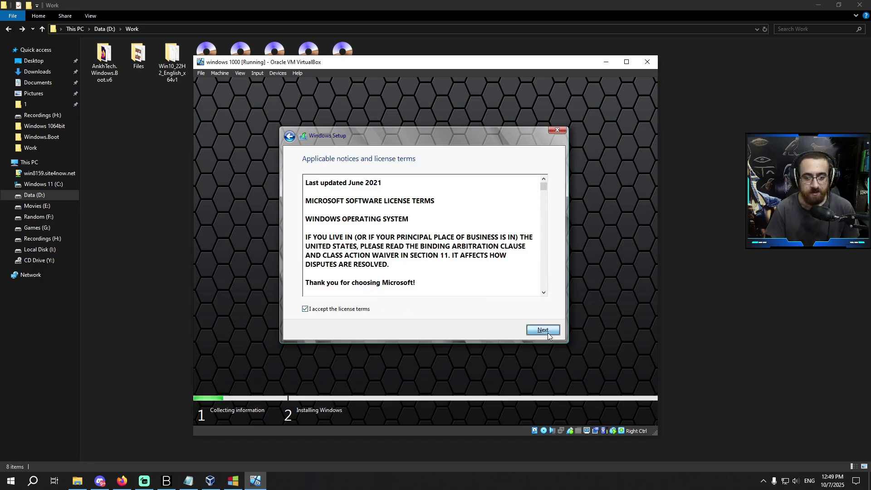
{"action": "left_click", "coordinate": [471, 243]}
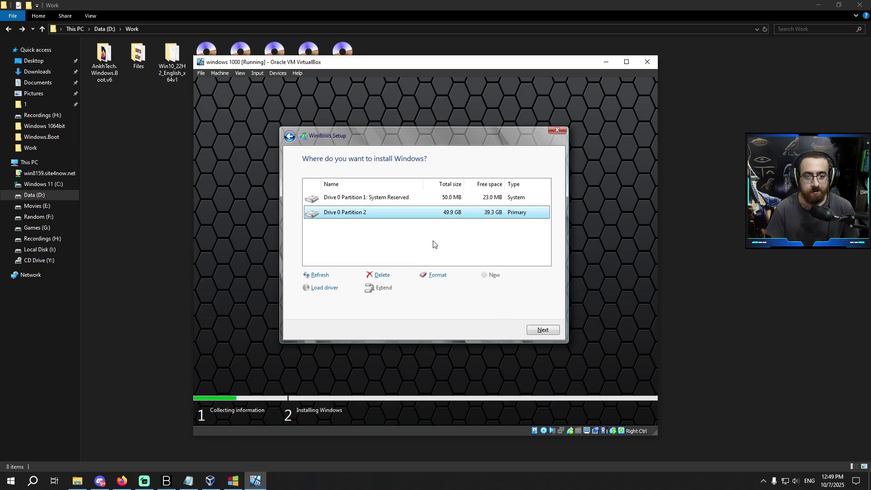
Cancel the Windows installation and close the windows 1000 virtual machine
{"action": "left_click", "coordinate": [564, 132]}
{"action": "left_click", "coordinate": [486, 288]}
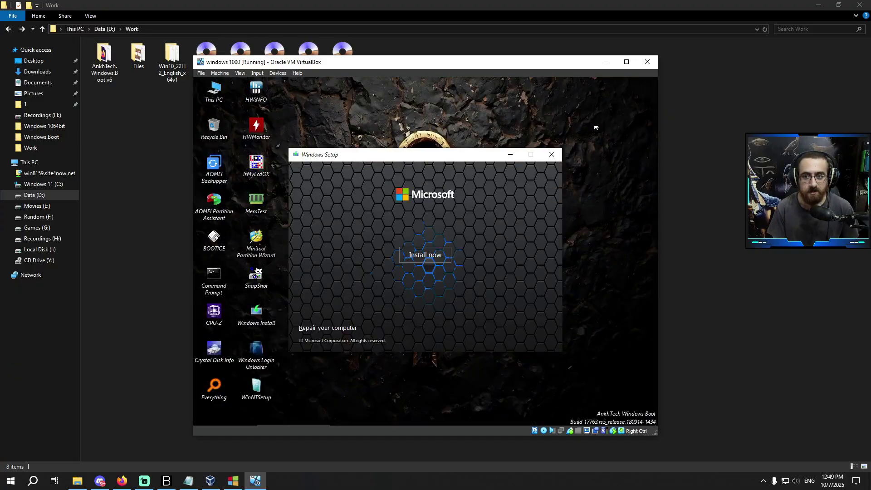
{"action": "left_click", "coordinate": [648, 62]}
{"action": "key", "text": "Return"}
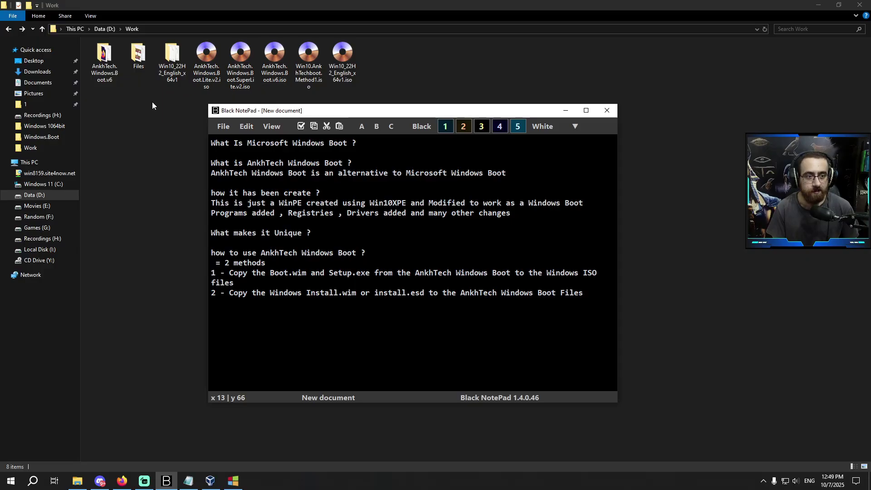
Permanently delete the Win10_22H2_English_x64v1 folder and extract Win10_22H2_English_x64v1.iso again with 7-Zip into a folder of the same name
{"action": "left_click", "coordinate": [173, 72]}
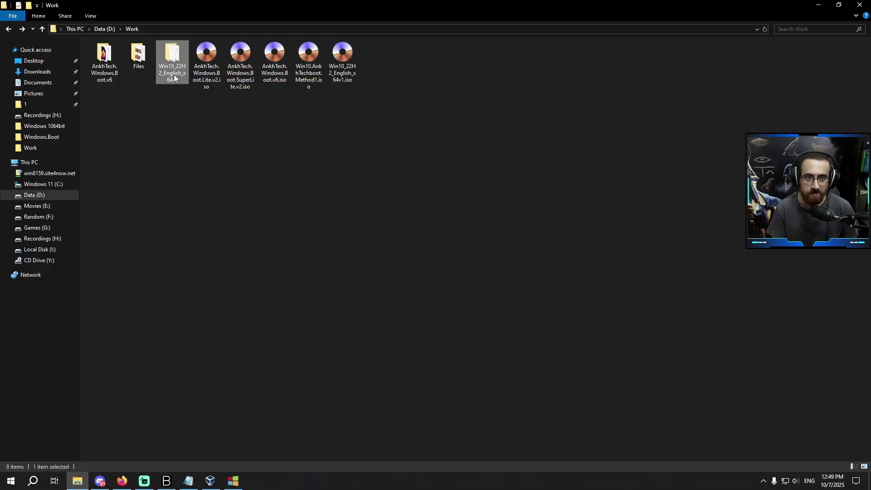
{"action": "key", "text": "shift+Delete"}
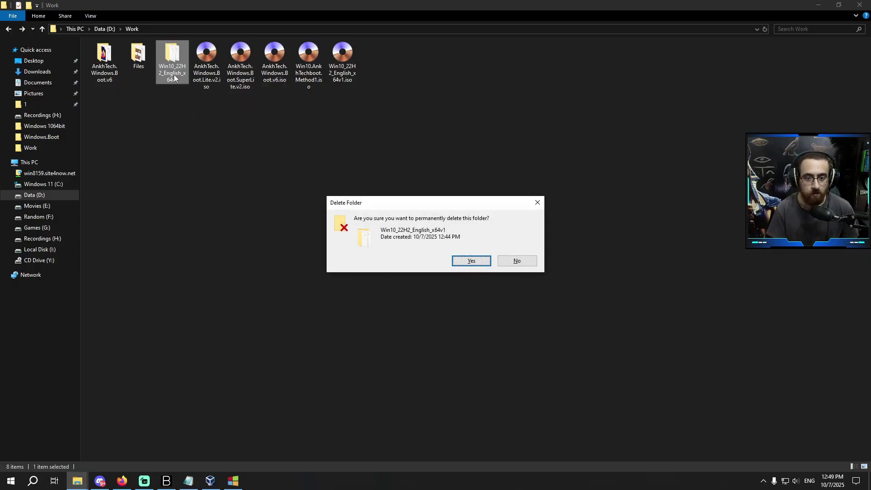
{"action": "key", "text": "Return"}
{"action": "right_click", "coordinate": [313, 75]}
{"action": "mouse_move", "coordinate": [373, 124]}
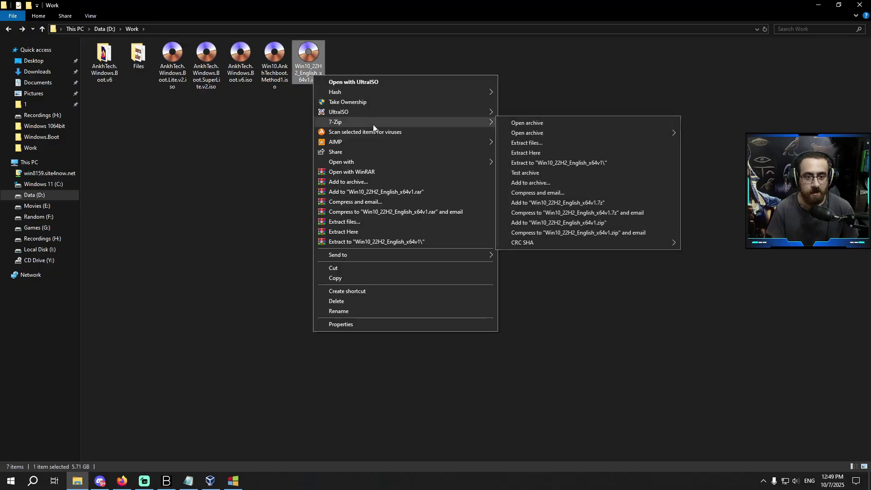
{"action": "left_click", "coordinate": [540, 162]}
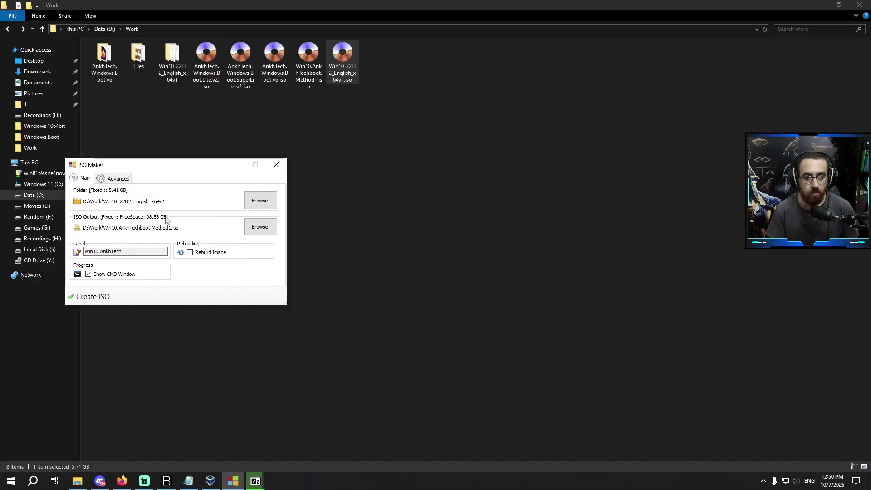
Switch to VirtualBox, choose Win10.AnkhTechboot.Method1.iso as the optical disk, and start the windows 1000 machine again
{"action": "left_click", "coordinate": [210, 481]}
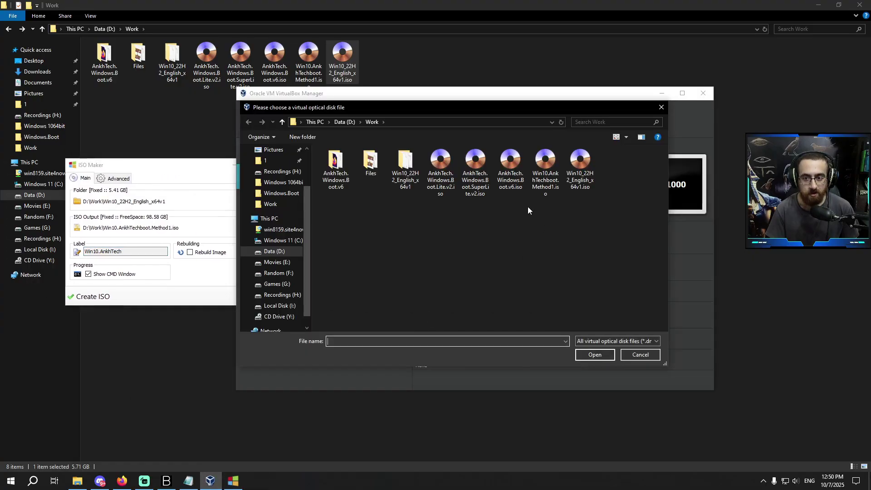
{"action": "double_click", "coordinate": [544, 191]}
{"action": "left_click", "coordinate": [87, 256]}
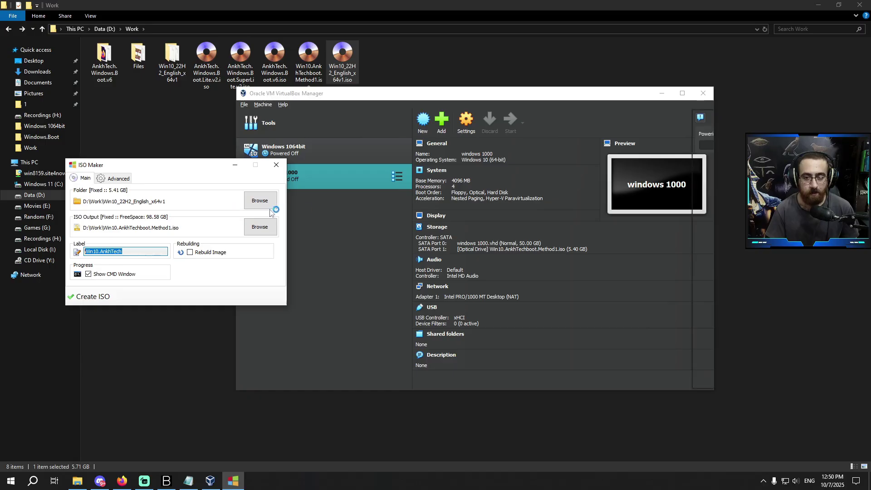
{"action": "double_click", "coordinate": [318, 176]}
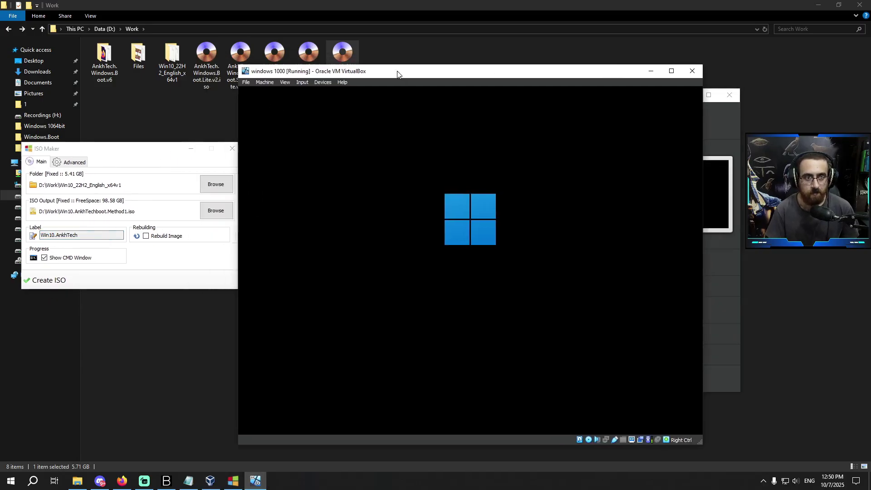
{"action": "left_click_drag", "start_coordinate": [398, 74], "coordinate": [418, 75]}
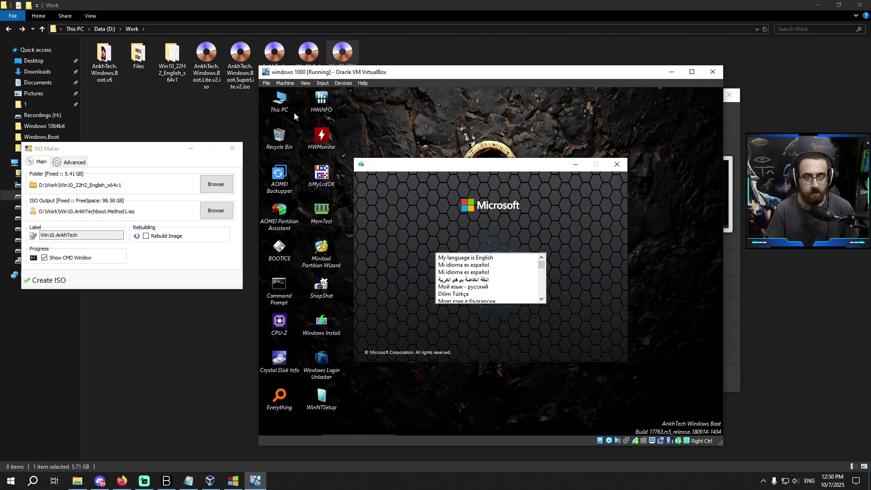
Inspect the Win10.AnkhTech CD drive under This PC in the virtual machine, then close the machine
{"action": "double_click", "coordinate": [280, 101]}
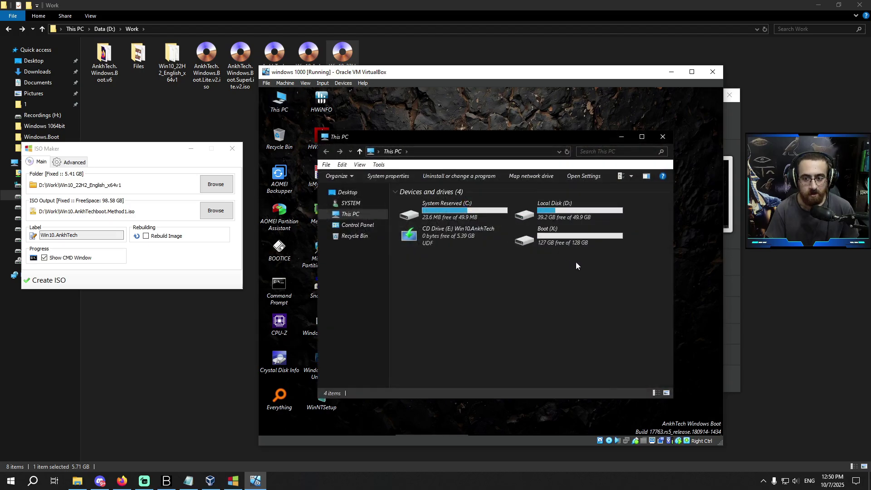
{"action": "left_click", "coordinate": [475, 232]}
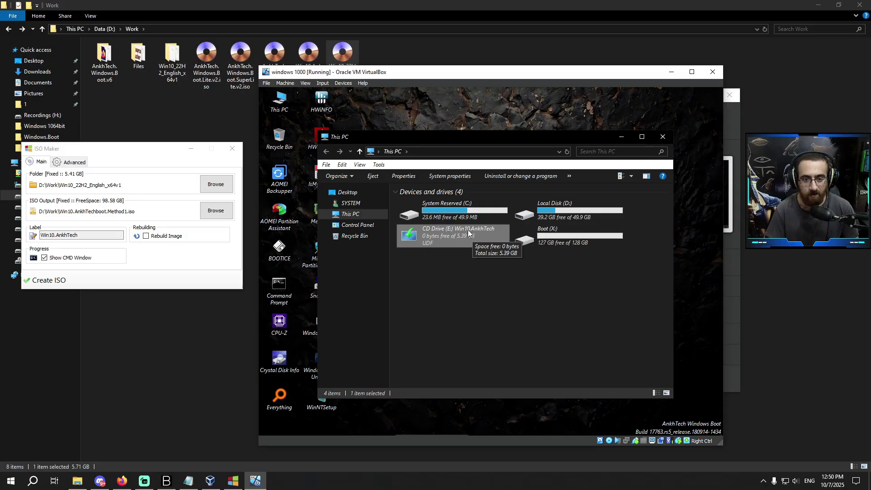
{"action": "double_click", "coordinate": [469, 233]}
{"action": "left_click", "coordinate": [713, 72]}
{"action": "key", "text": "Return"}
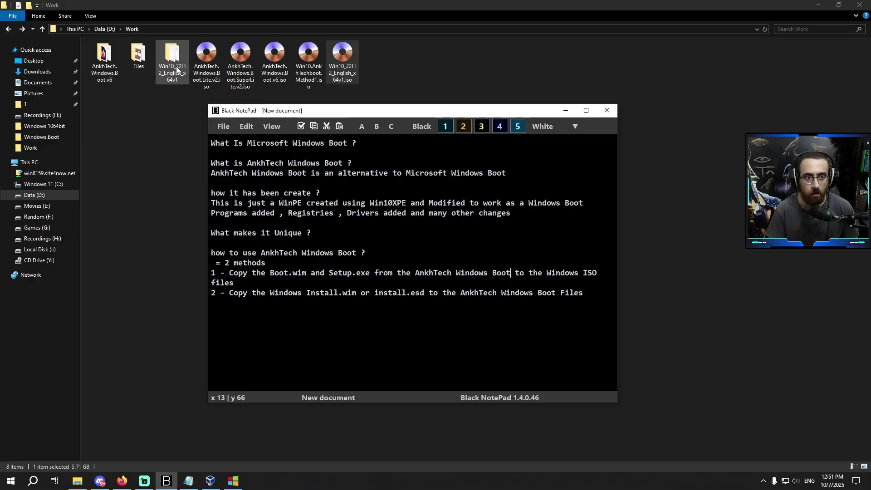
Copy install.wim from the sources folder of Win10_22H2_English_x64v1
{"action": "double_click", "coordinate": [177, 69]}
{"action": "double_click", "coordinate": [173, 59]}
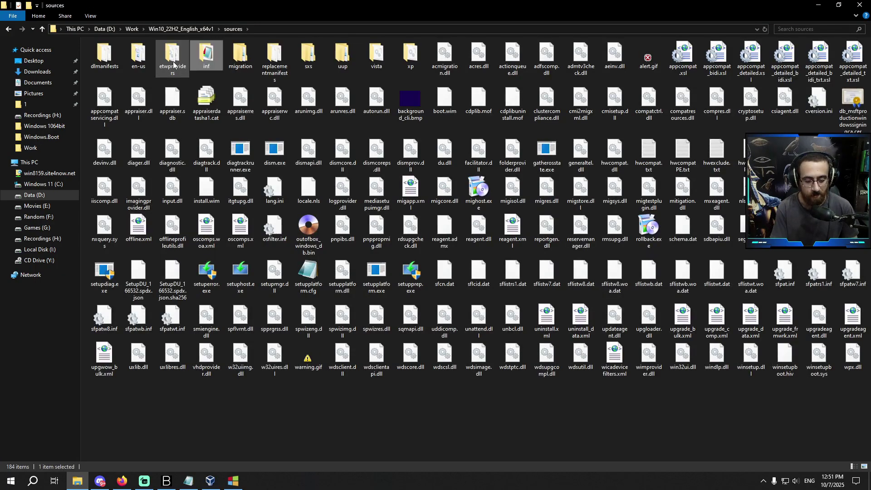
{"action": "type", "text": "ns"}
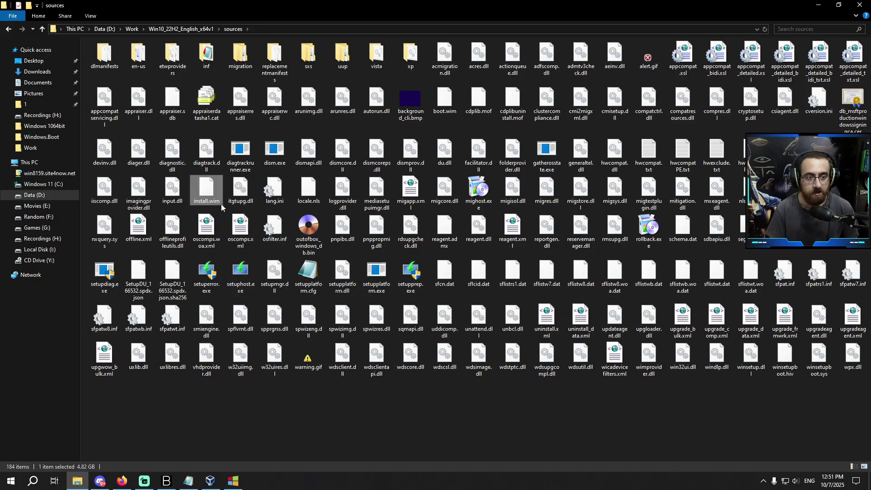
{"action": "right_click", "coordinate": [206, 192]}
{"action": "key", "text": "Escape"}
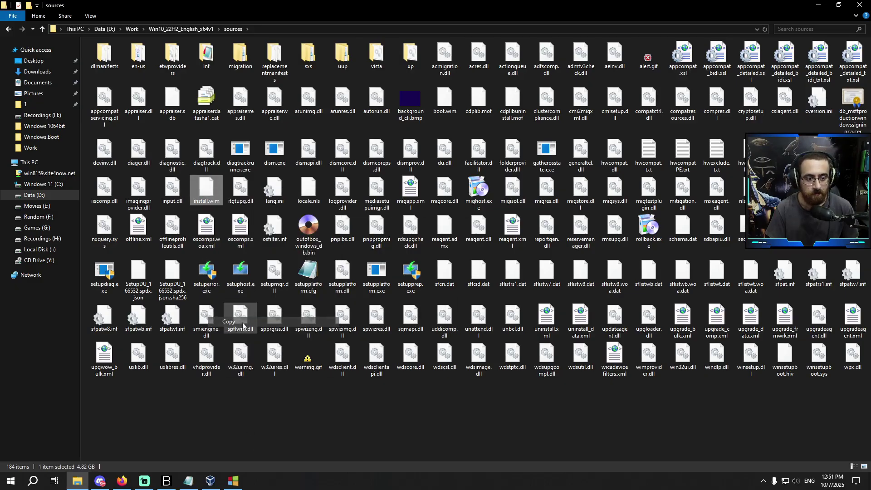
Check the method 2 note and paste install.wim into the sources folder of AnkhTech.Windows.Boot.v6
{"action": "left_click", "coordinate": [8, 28]}
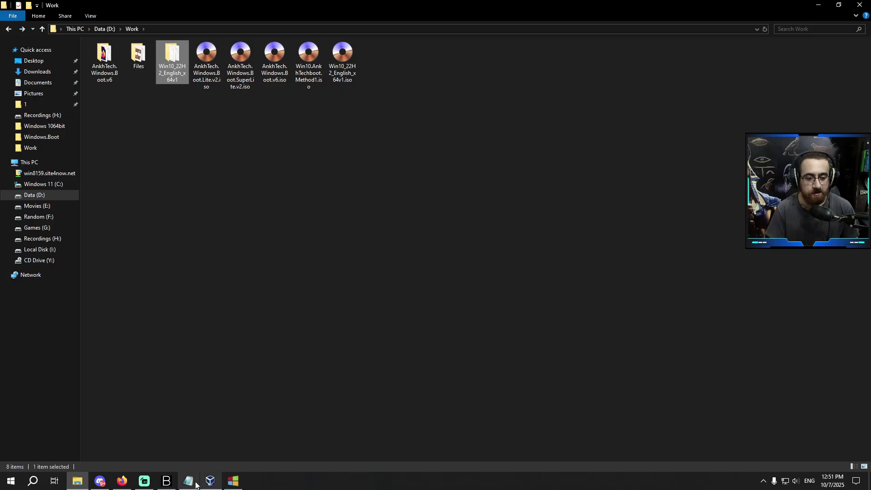
{"action": "left_click", "coordinate": [166, 481]}
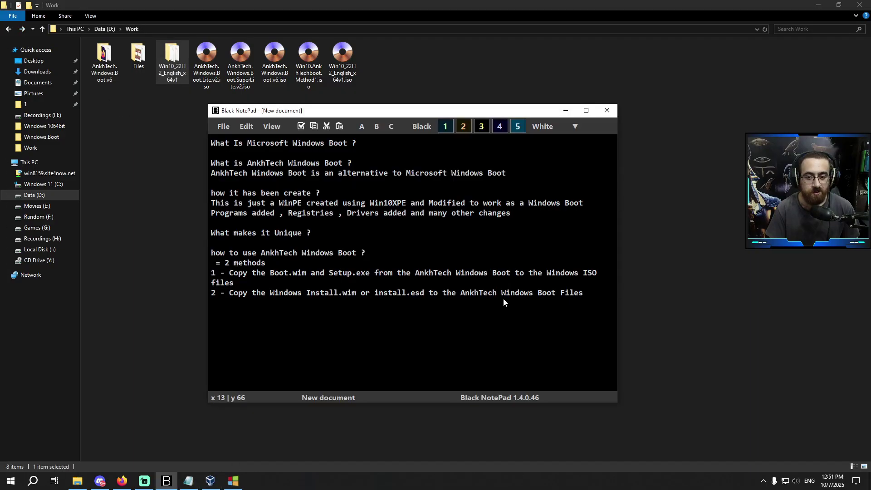
{"action": "left_click", "coordinate": [127, 89]}
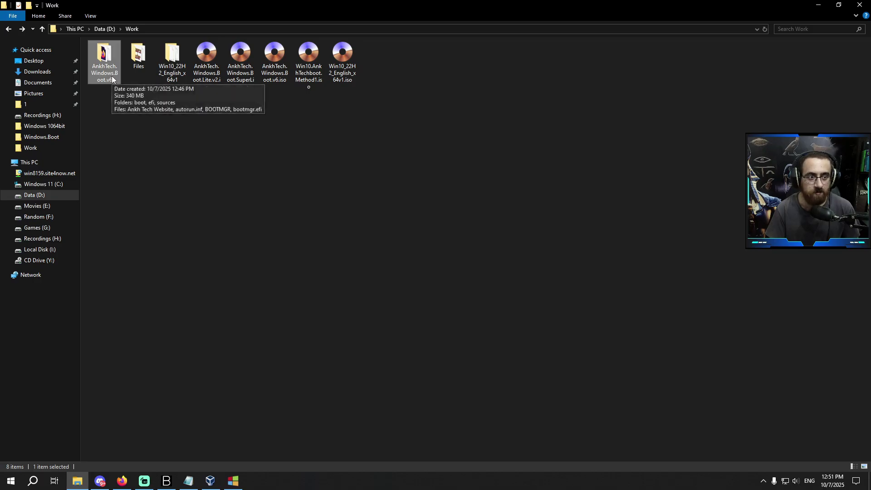
{"action": "double_click", "coordinate": [115, 80]}
{"action": "double_click", "coordinate": [169, 69]}
{"action": "right_click", "coordinate": [183, 119]}
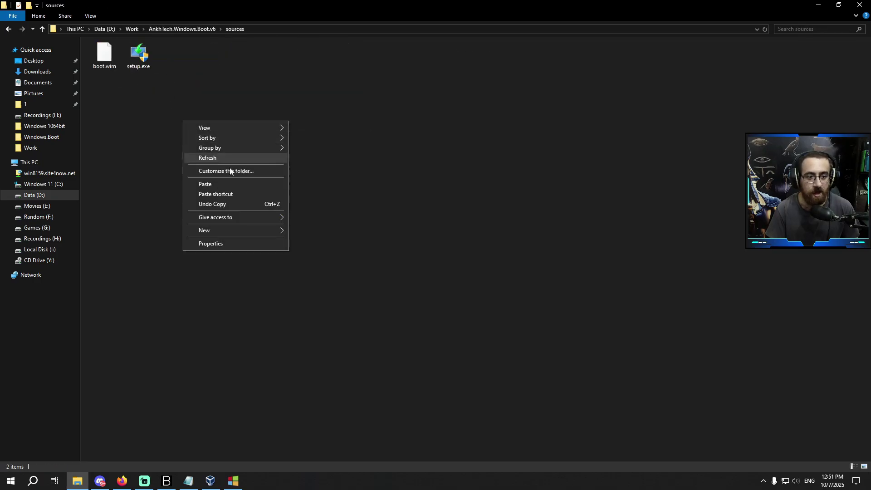
{"action": "left_click", "coordinate": [235, 183]}
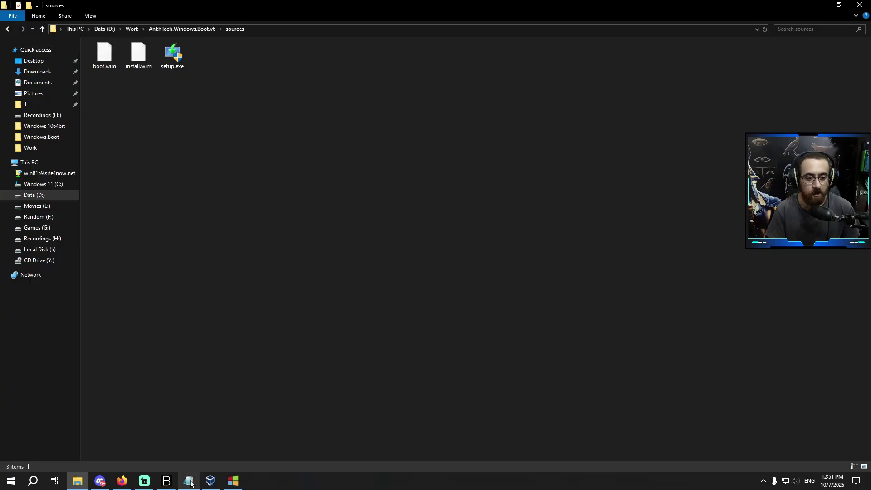
Return to the Work folder and set the ISO Maker's source folder to D:\Work\AnkhTech.Windows.Boot.v6
{"action": "left_click", "coordinate": [8, 28]}
{"action": "left_click", "coordinate": [8, 29]}
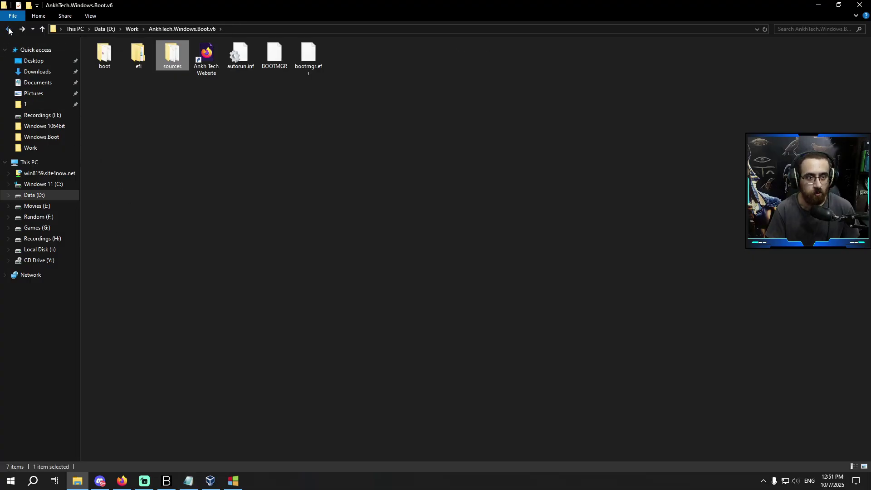
{"action": "left_click", "coordinate": [233, 481]}
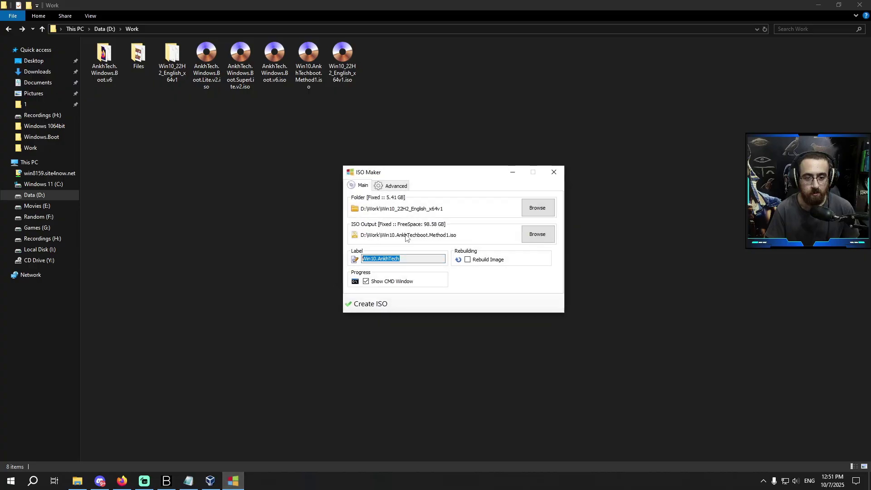
{"action": "left_click", "coordinate": [537, 208]}
{"action": "left_click", "coordinate": [598, 269]}
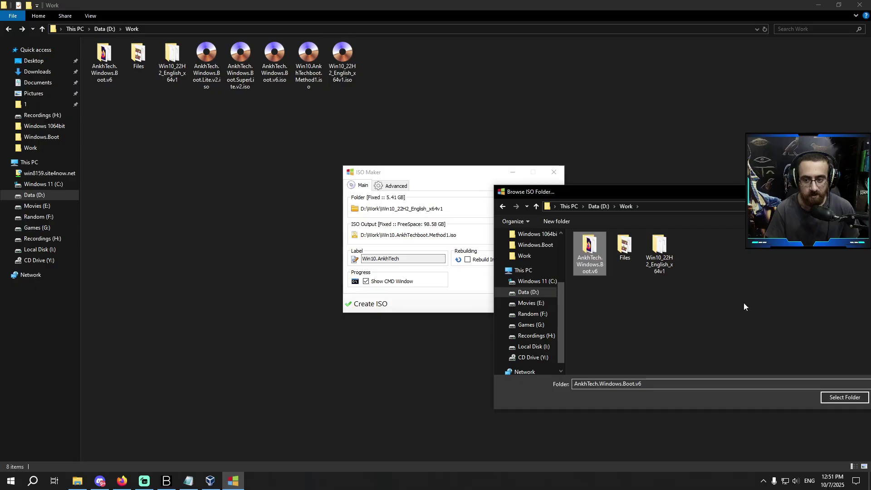
{"action": "left_click", "coordinate": [663, 267]}
{"action": "left_click", "coordinate": [593, 268]}
{"action": "left_click_drag", "start_coordinate": [712, 190], "coordinate": [614, 170]}
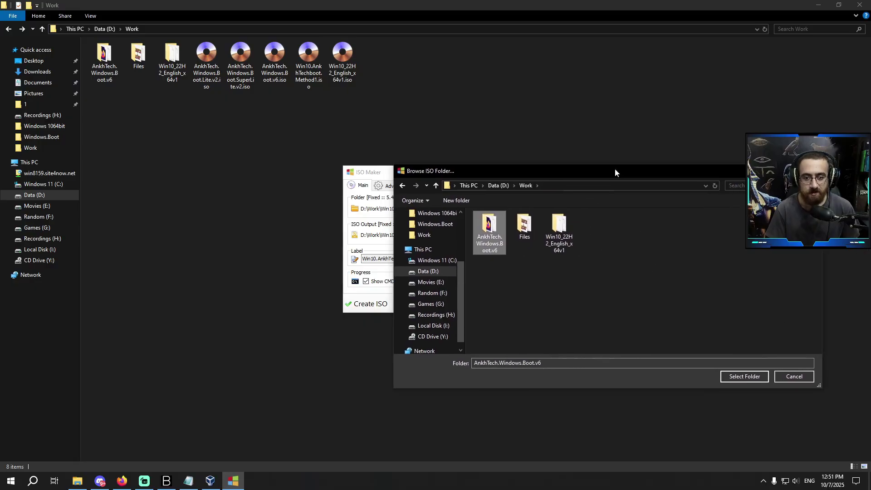
{"action": "left_click", "coordinate": [744, 376]}
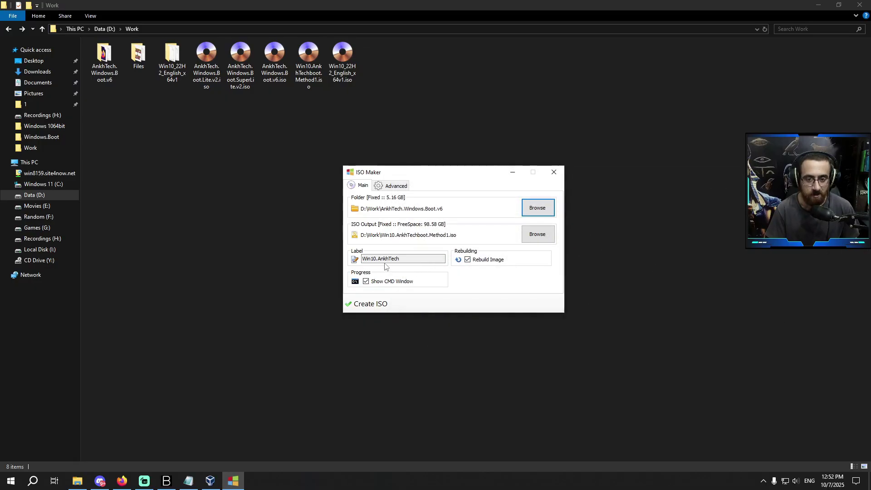
Set the ISO output file to Win10.AnkhTechboot.Method2.iso in the Work folder and create the ISO with Rebuild Image enabled
{"action": "left_click", "coordinate": [538, 234]}
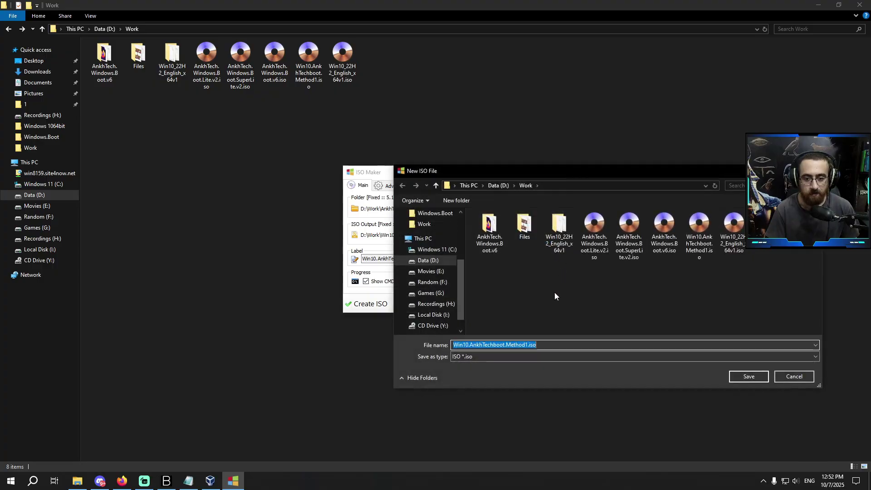
{"action": "left_click", "coordinate": [528, 345]}
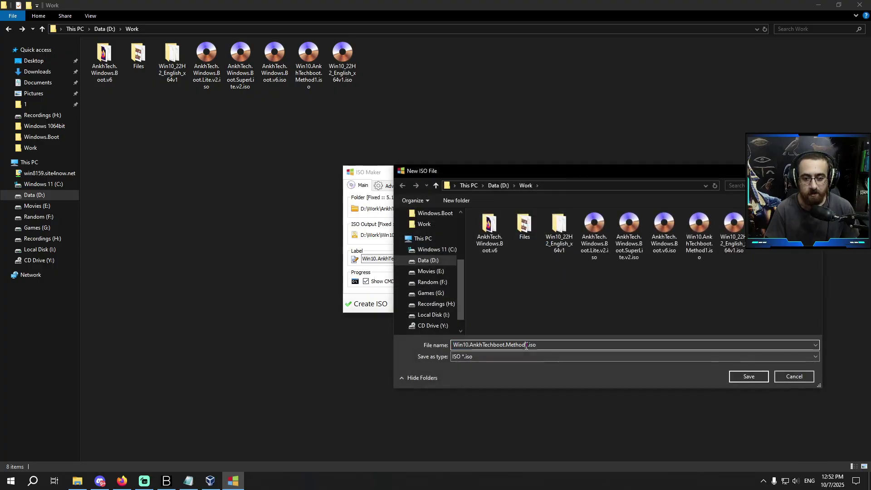
{"action": "key", "text": "BackSpace"}
{"action": "type", "text": "2"}
{"action": "left_click", "coordinate": [731, 375]}
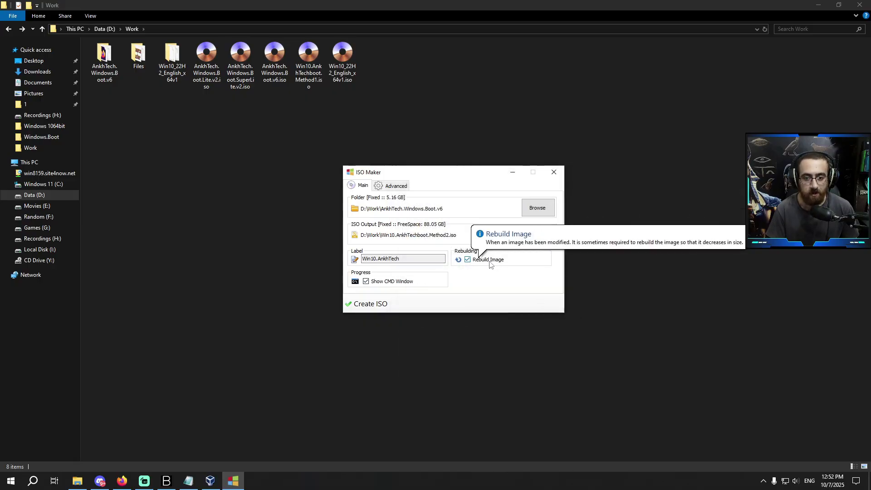
{"action": "left_click", "coordinate": [377, 304]}
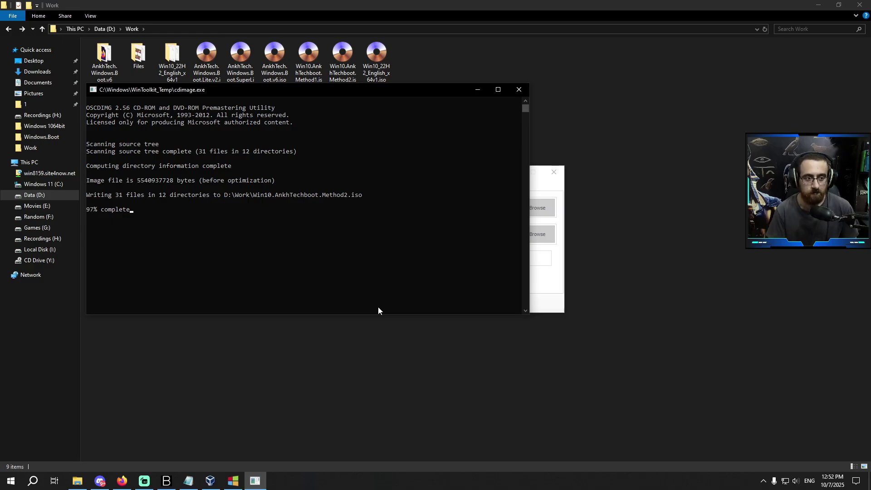
{"action": "left_click", "coordinate": [461, 267]}
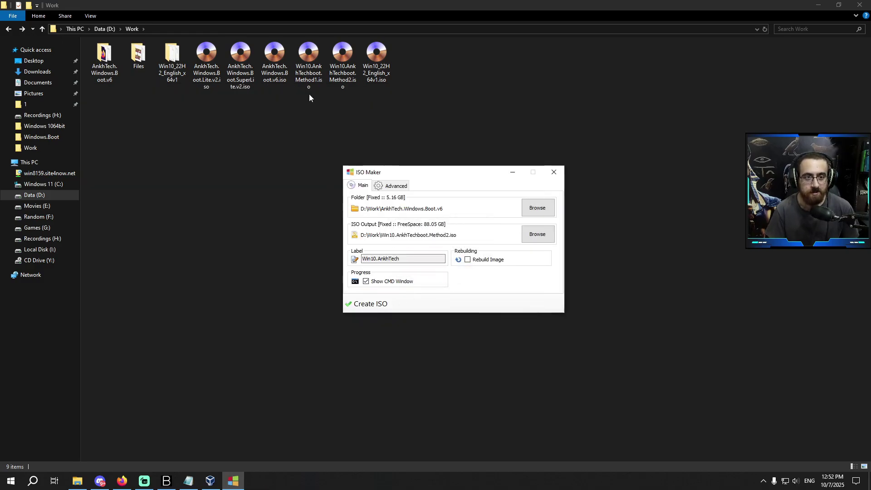
In VirtualBox, attach Win10.AnkhTechboot.Method2.iso to the windows 1000 machine's optical drive and start the machine
{"action": "left_click", "coordinate": [339, 88]}
{"action": "left_click", "coordinate": [348, 81]}
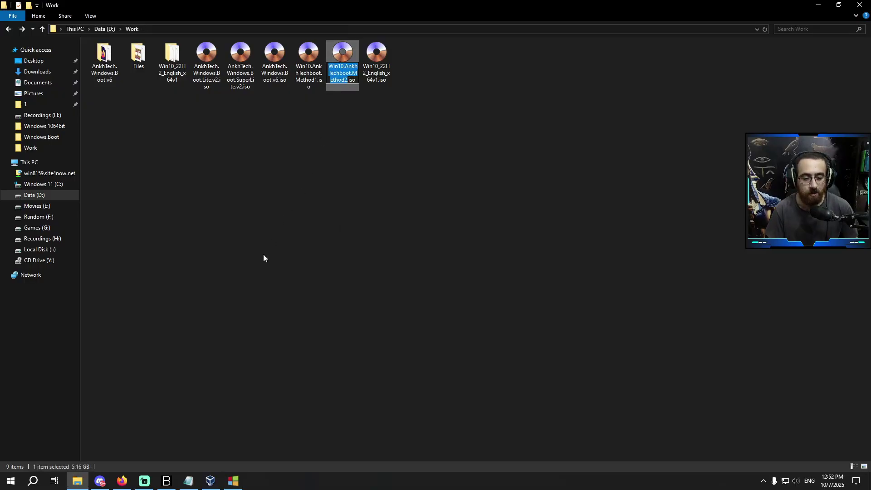
{"action": "left_click", "coordinate": [211, 480]}
{"action": "left_click", "coordinate": [551, 253]}
{"action": "left_click", "coordinate": [554, 266]}
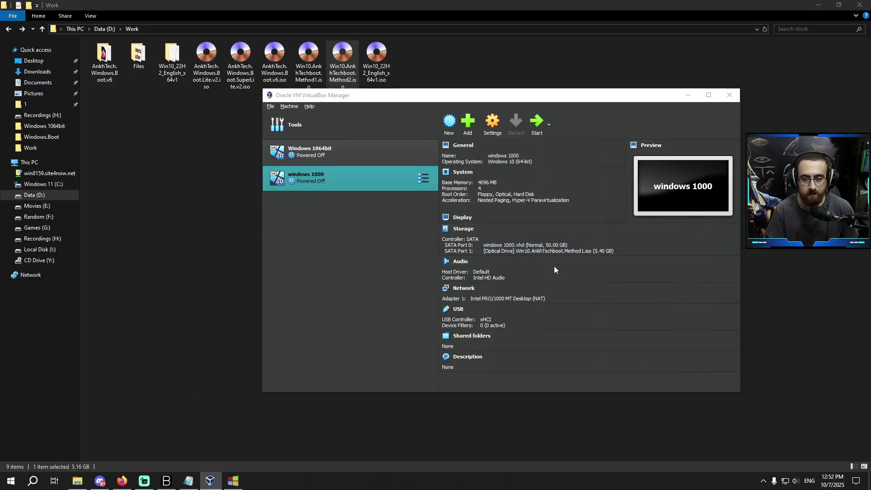
{"action": "double_click", "coordinate": [607, 168]}
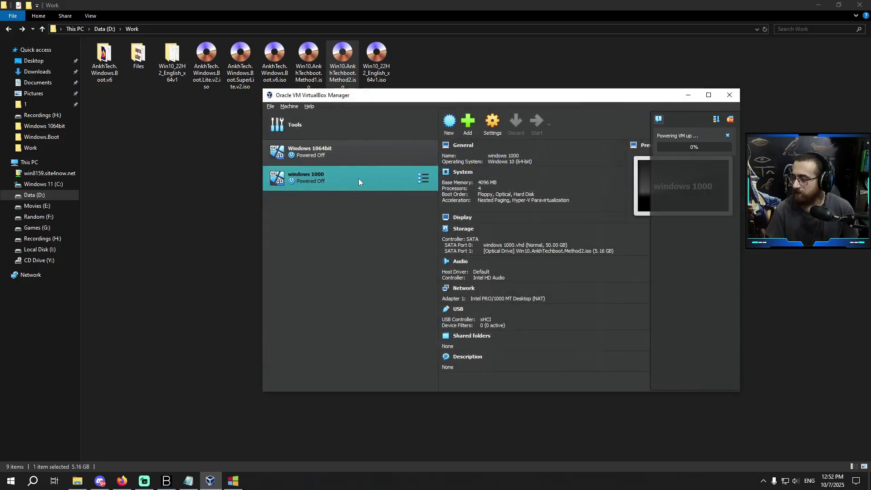
{"action": "left_click_drag", "start_coordinate": [386, 73], "coordinate": [360, 65]}
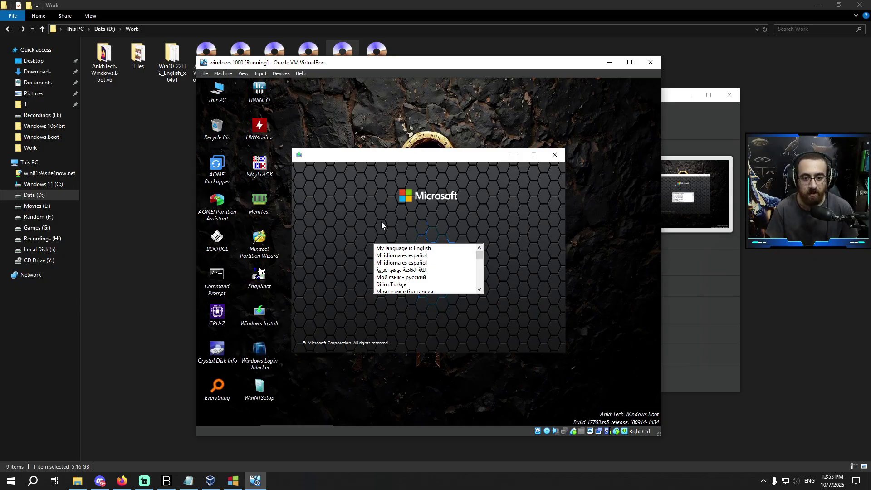
Test the booted setup in English, selecting Windows 10 Pro in the operating system list, and try the English language entry again
{"action": "left_click", "coordinate": [406, 249]}
{"action": "left_click", "coordinate": [536, 326]}
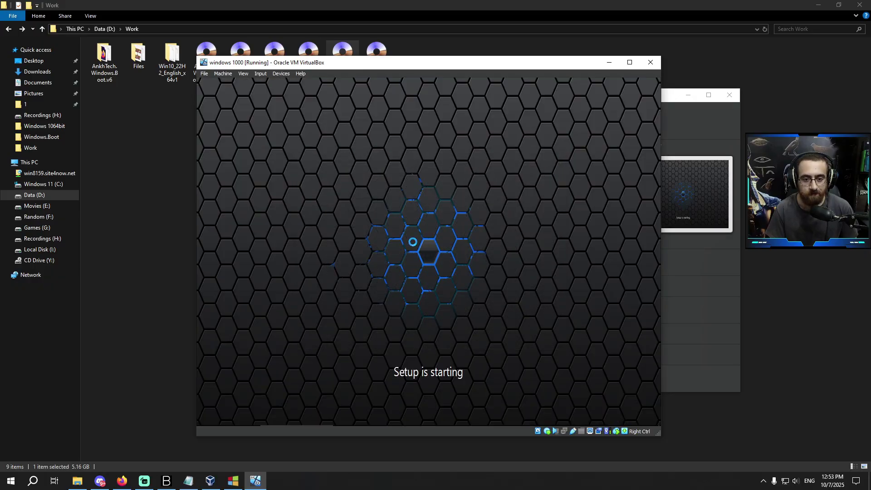
{"action": "left_click", "coordinate": [454, 330]}
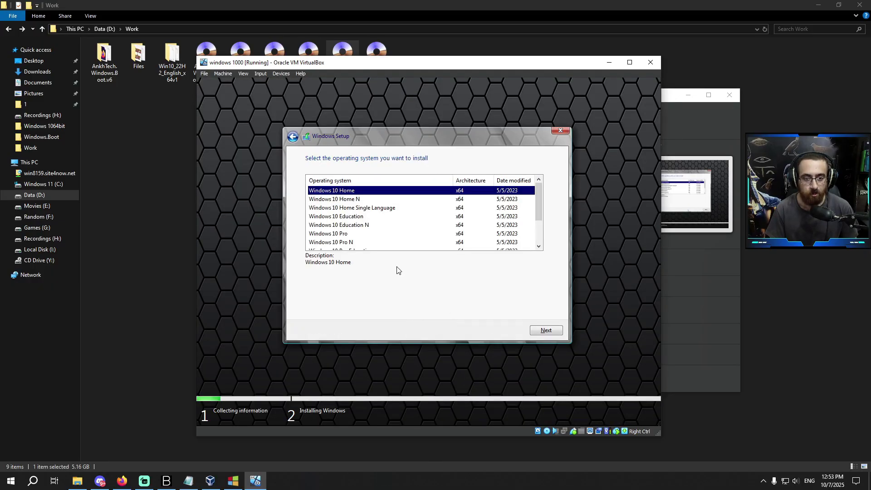
{"action": "left_click", "coordinate": [349, 233]}
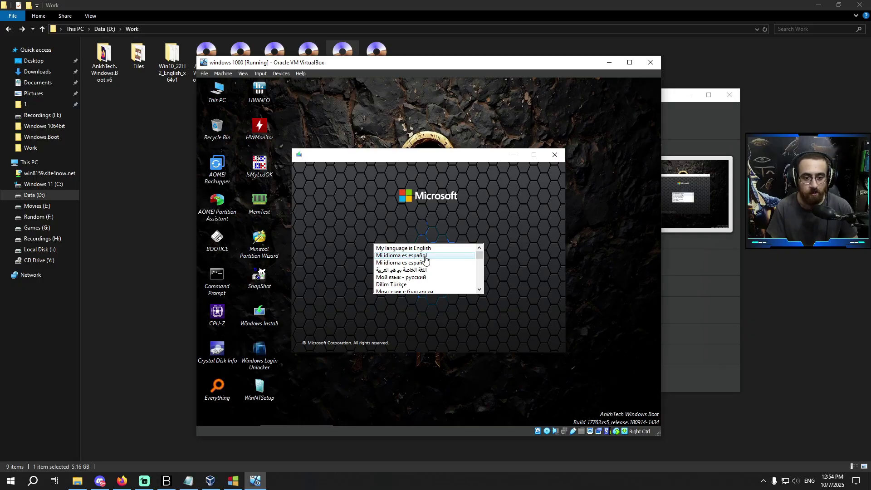
{"action": "left_click", "coordinate": [425, 249]}
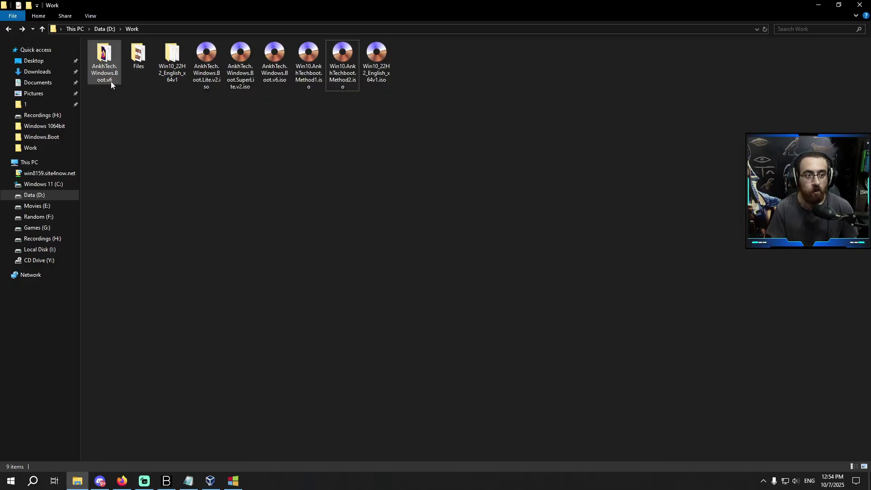
Inspect boot.wim in the sources folder of AnkhTech.Windows.Boot.v6, then return to the Work folder
{"action": "double_click", "coordinate": [111, 76]}
{"action": "double_click", "coordinate": [180, 61]}
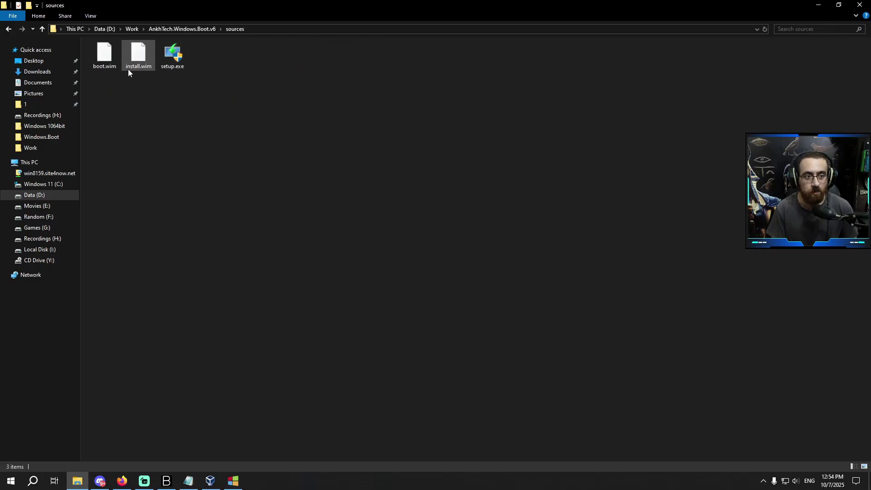
{"action": "left_click", "coordinate": [116, 65]}
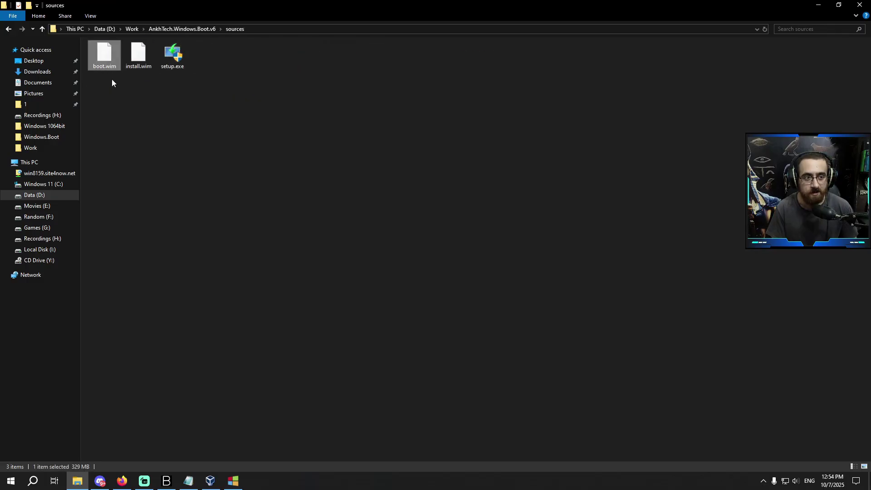
{"action": "double_click", "coordinate": [10, 30]}
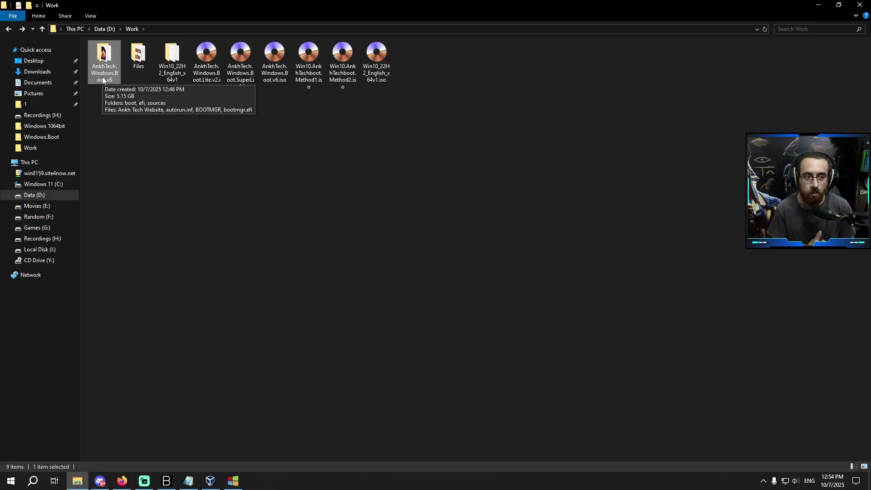
Run DISM GUI.exe from the Files folder as administrator
{"action": "double_click", "coordinate": [139, 63]}
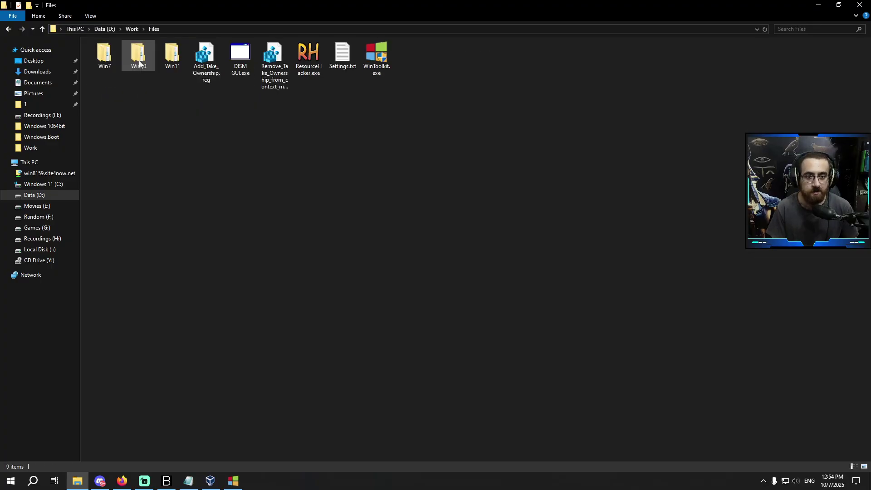
{"action": "right_click", "coordinate": [239, 64]}
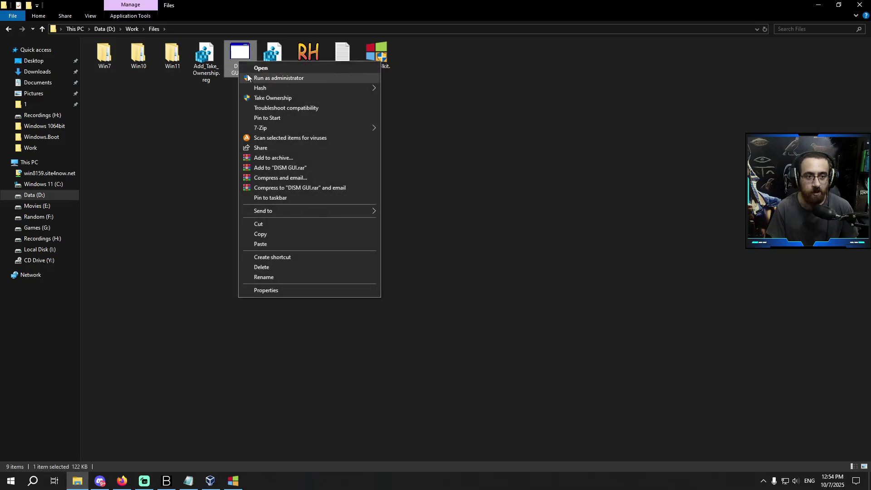
{"action": "left_click", "coordinate": [232, 83]}
{"action": "right_click", "coordinate": [243, 67]}
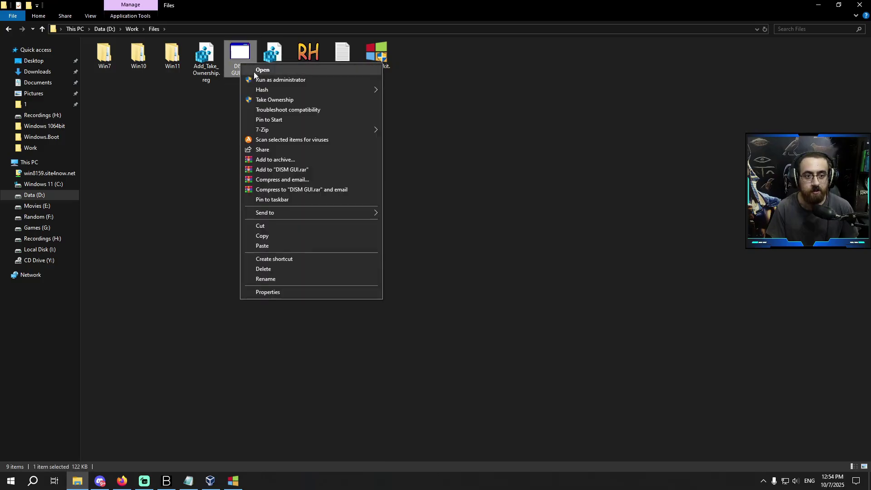
{"action": "left_click", "coordinate": [260, 78]}
Choose D:\Work\AnkhTech.Windows.Boot.v6\sources\boot.wim as the WIM file
{"action": "left_click", "coordinate": [208, 65]}
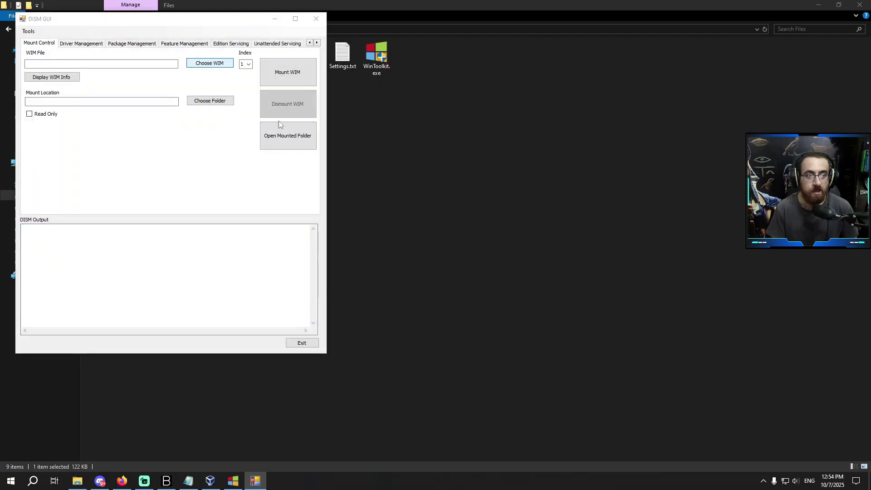
{"action": "left_click", "coordinate": [73, 176]}
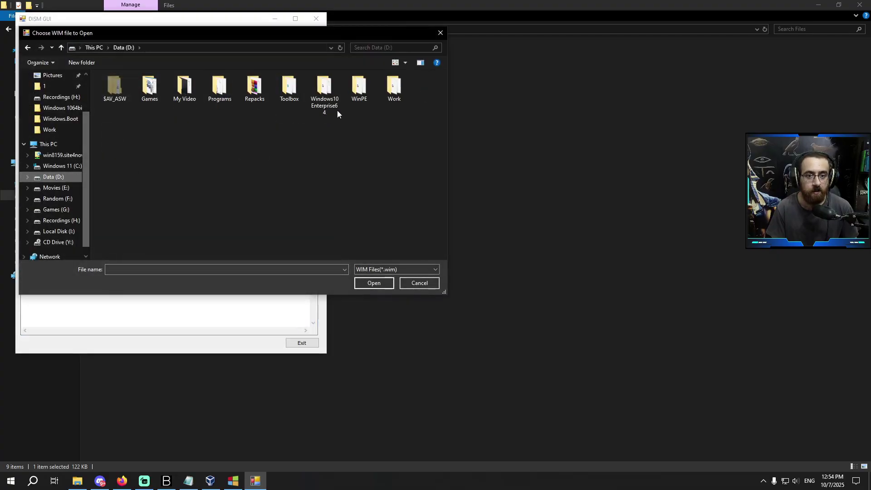
{"action": "double_click", "coordinate": [385, 95]}
{"action": "double_click", "coordinate": [115, 91]}
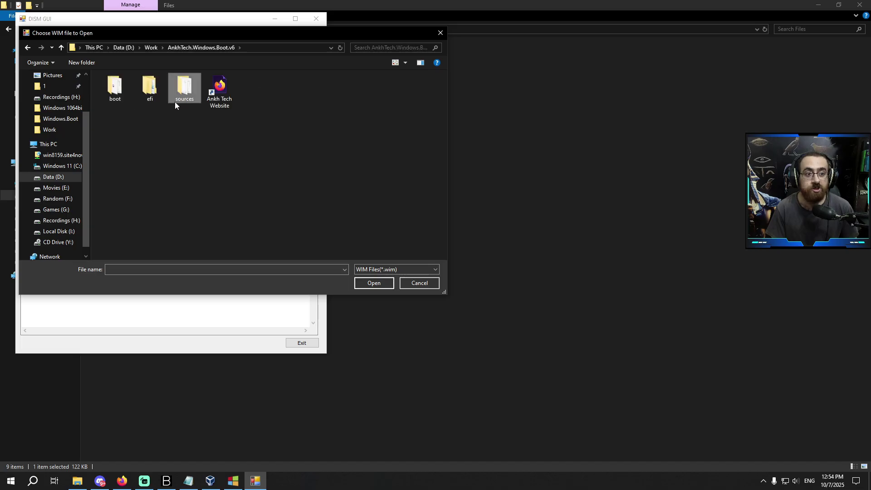
{"action": "double_click", "coordinate": [176, 101]}
{"action": "double_click", "coordinate": [116, 99]}
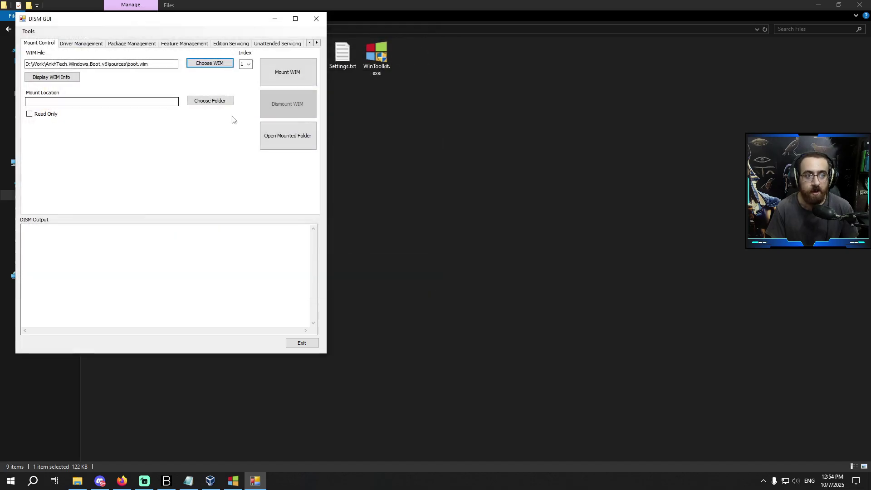
Create a folder named Mount in the Work folder
{"action": "left_click", "coordinate": [403, 113]}
{"action": "left_click", "coordinate": [8, 28]}
{"action": "right_click", "coordinate": [281, 149]}
{"action": "mouse_move", "coordinate": [347, 259]}
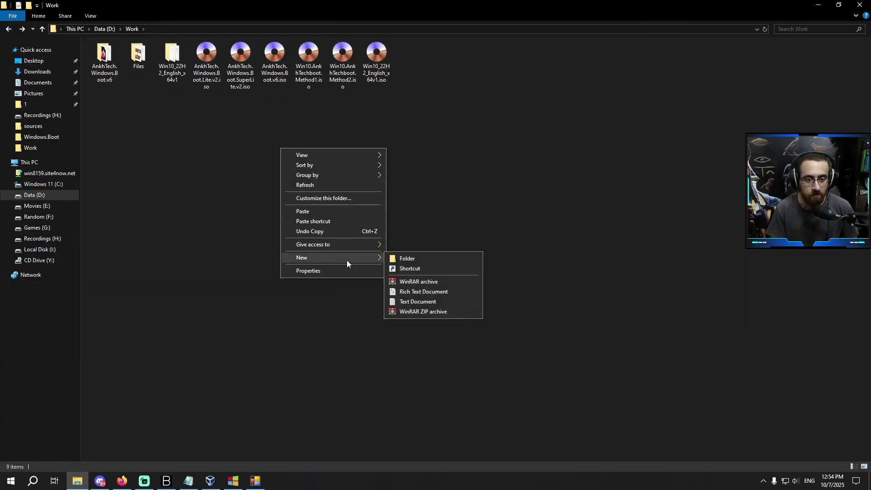
{"action": "left_click", "coordinate": [417, 258]}
{"action": "type", "text": "Mount"}
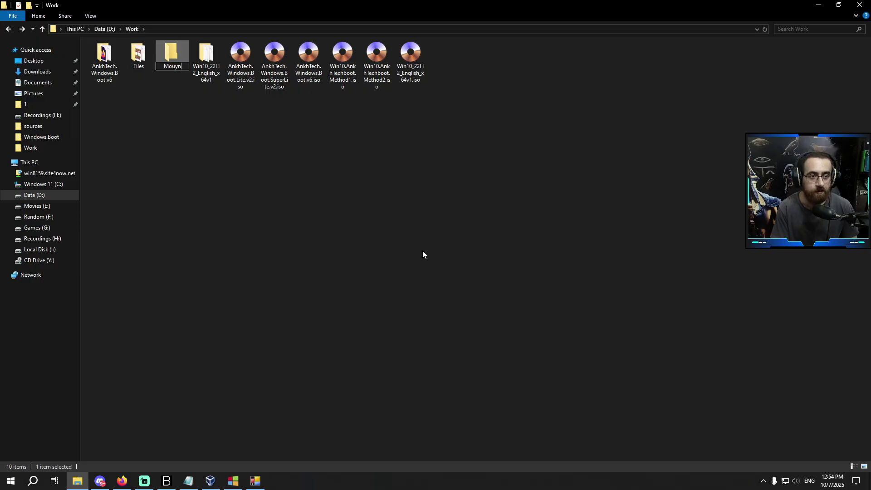
{"action": "key", "text": "Return"}
Set the DISM GUI mount location to D:\Work\Mount and mount index 1 of boot.wim there
{"action": "left_click", "coordinate": [255, 481]}
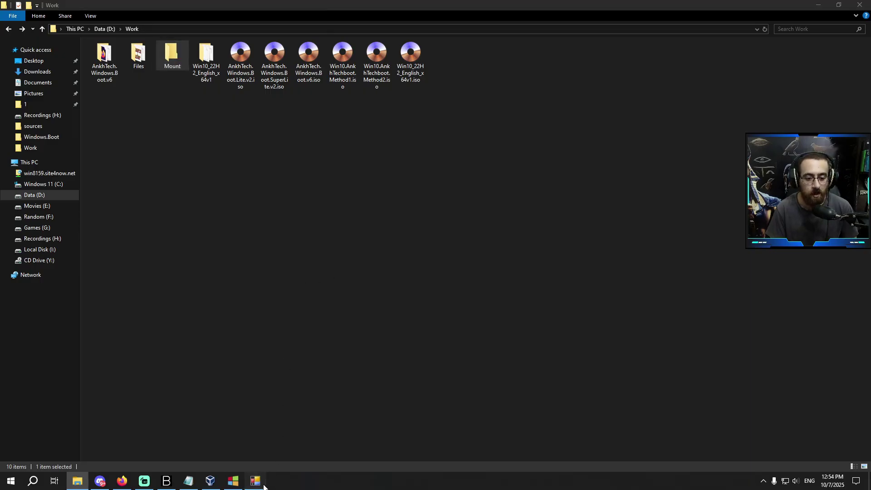
{"action": "left_click_drag", "start_coordinate": [241, 21], "coordinate": [544, 38]}
{"action": "left_click", "coordinate": [522, 118]}
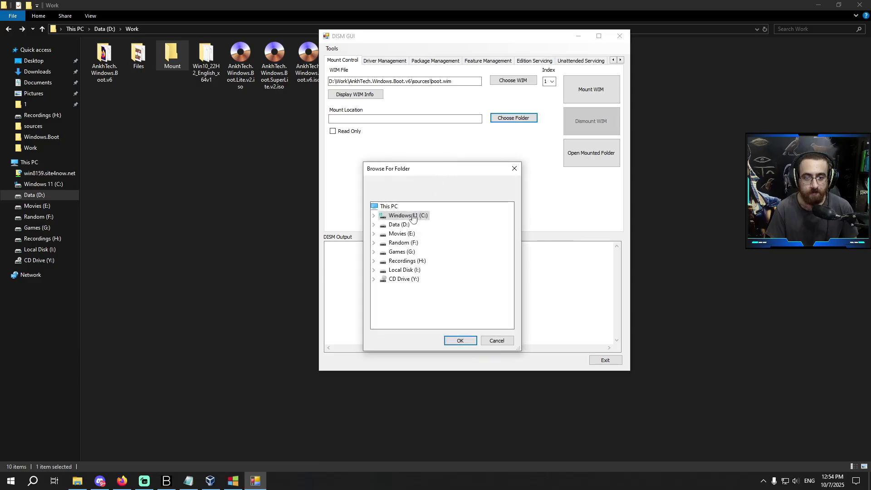
{"action": "left_click", "coordinate": [414, 261]}
{"action": "left_click", "coordinate": [459, 340]}
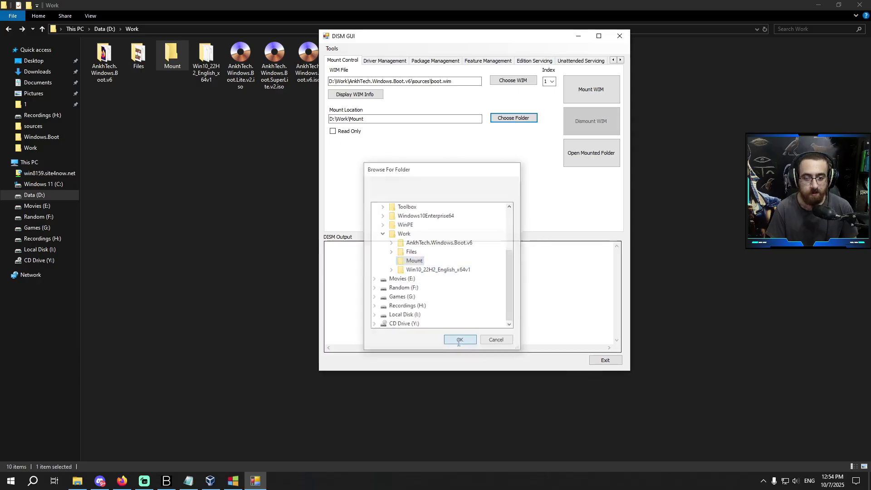
{"action": "left_click", "coordinate": [593, 91]}
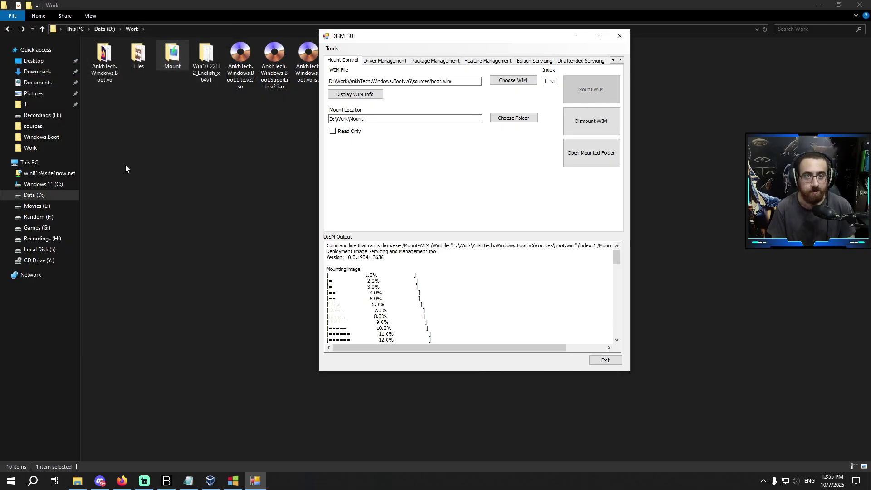
{"action": "double_click", "coordinate": [440, 81]}
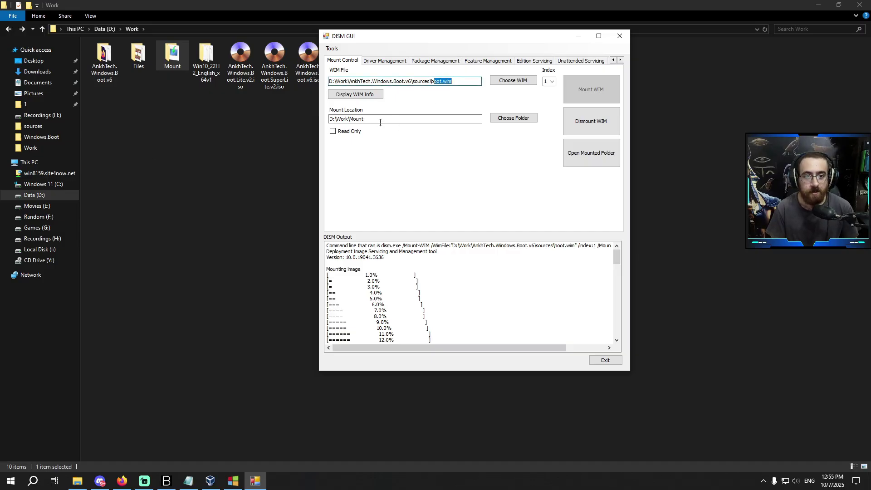
{"action": "double_click", "coordinate": [356, 118]}
Review the language list in lang.ini from the mounted image's sources folder, then return to the Mount folder
{"action": "double_click", "coordinate": [176, 68]}
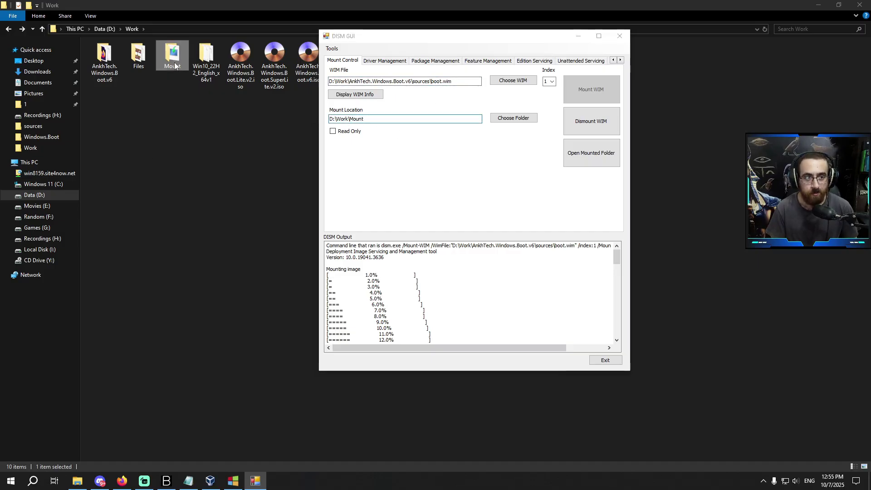
{"action": "double_click", "coordinate": [179, 69]}
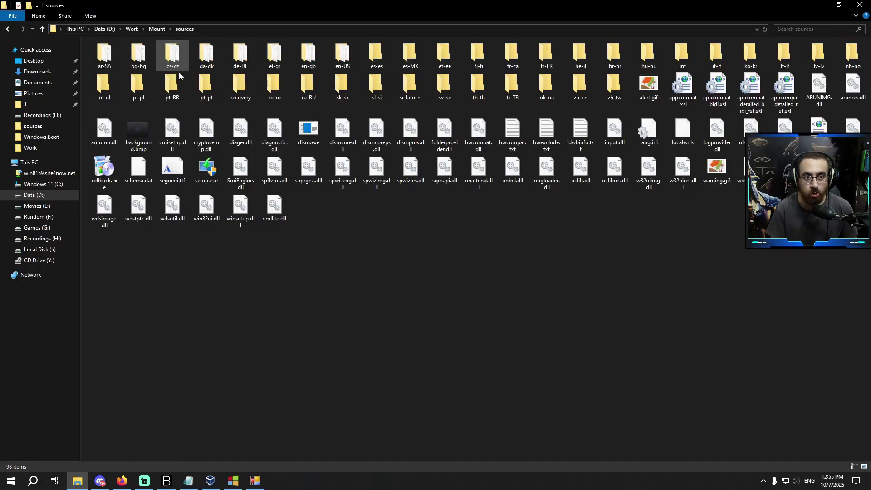
{"action": "key", "text": "l"}
{"action": "key", "text": "a"}
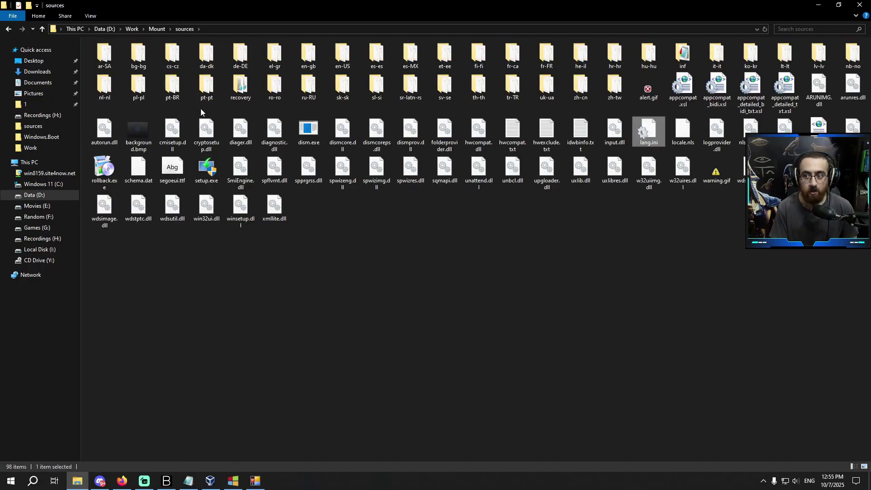
{"action": "double_click", "coordinate": [650, 137]}
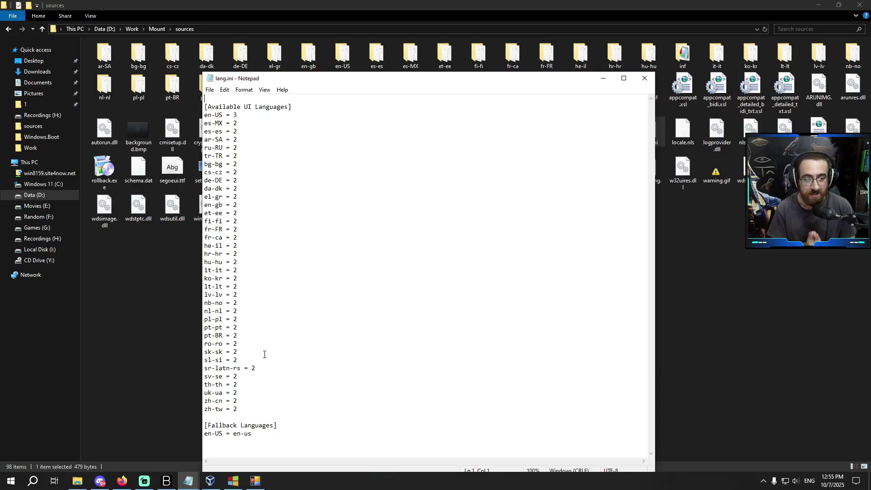
{"action": "left_click", "coordinate": [5, 33]}
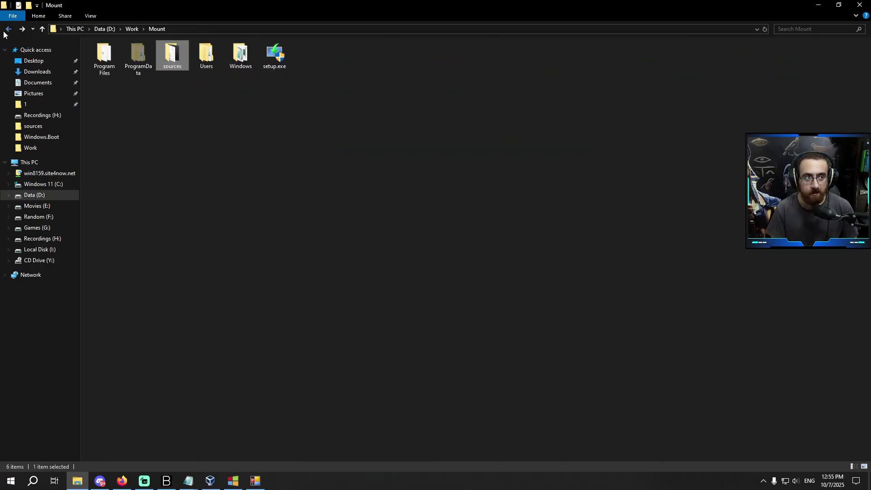
Open install.wim from the Win10_22H2_English_x64v1 sources folder as an archive in 7-Zip
{"action": "left_click", "coordinate": [6, 31]}
{"action": "left_click", "coordinate": [417, 79]}
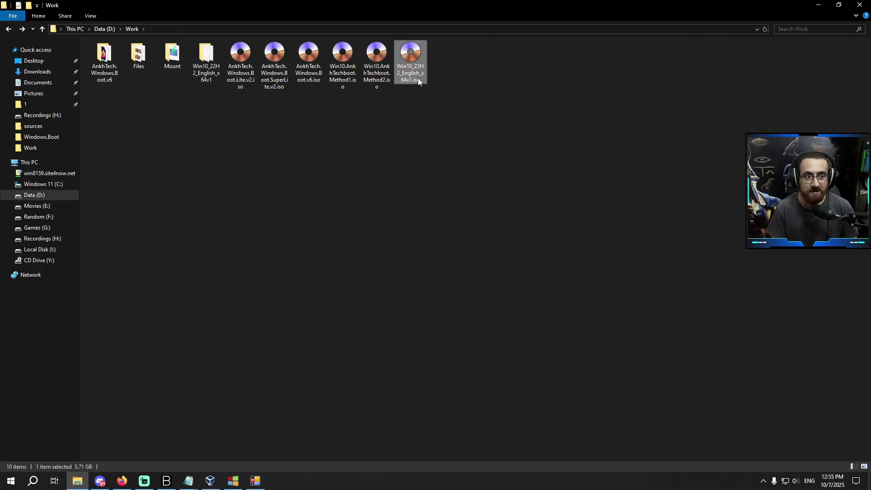
{"action": "left_click", "coordinate": [216, 81]}
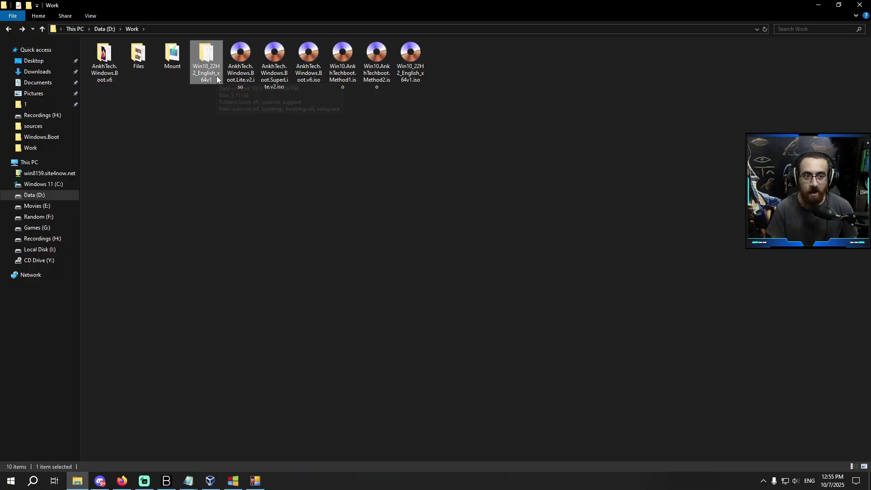
{"action": "double_click", "coordinate": [213, 73]}
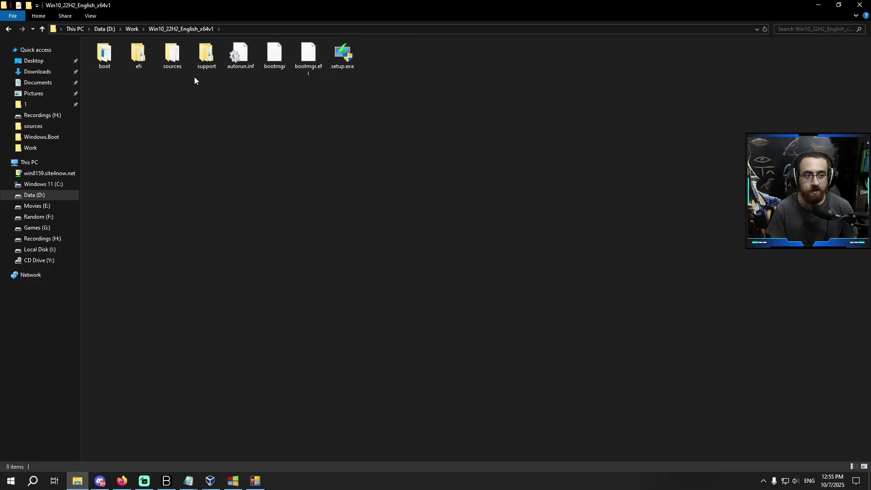
{"action": "double_click", "coordinate": [175, 63]}
{"action": "type", "text": "ins"}
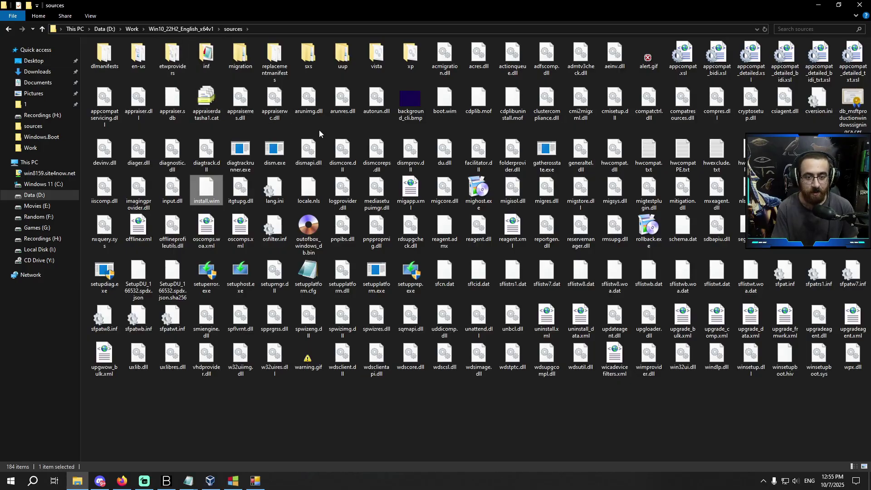
{"action": "right_click", "coordinate": [209, 190]}
{"action": "mouse_move", "coordinate": [281, 225]}
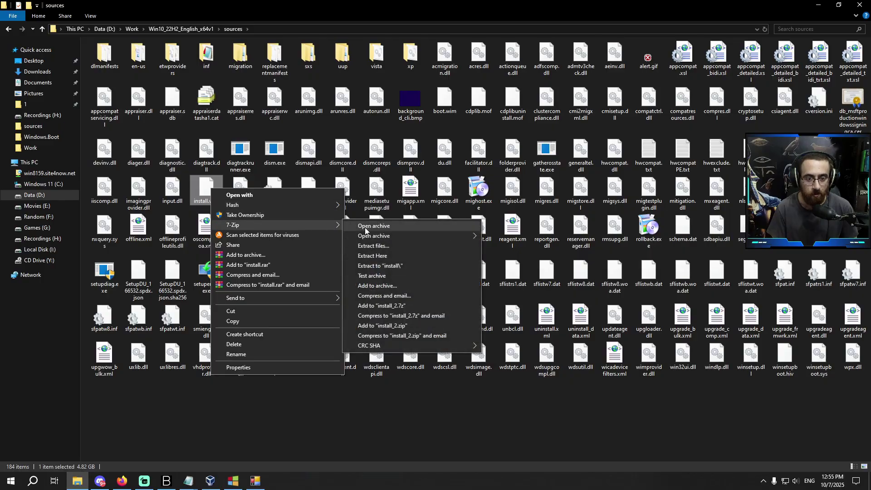
{"action": "left_click", "coordinate": [365, 226]}
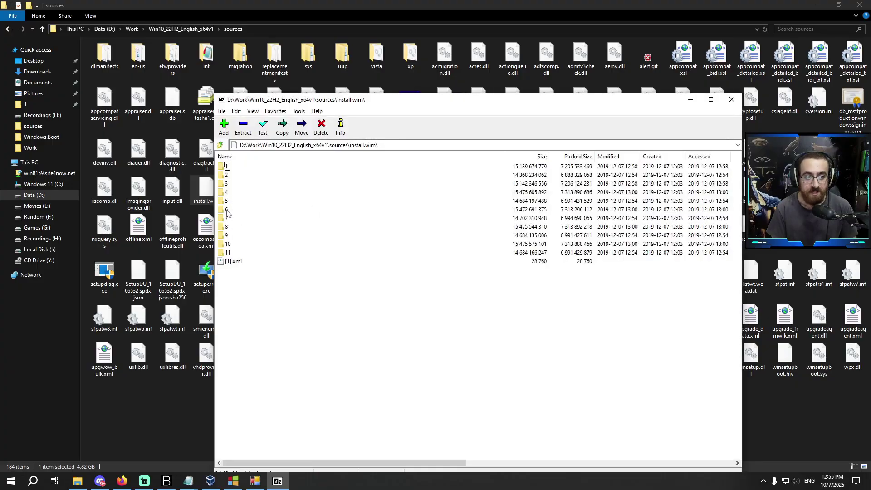
Browse image 6 of install.wim to Windows\Branding\Basebrd to check which language folder it contains
{"action": "double_click", "coordinate": [226, 210]}
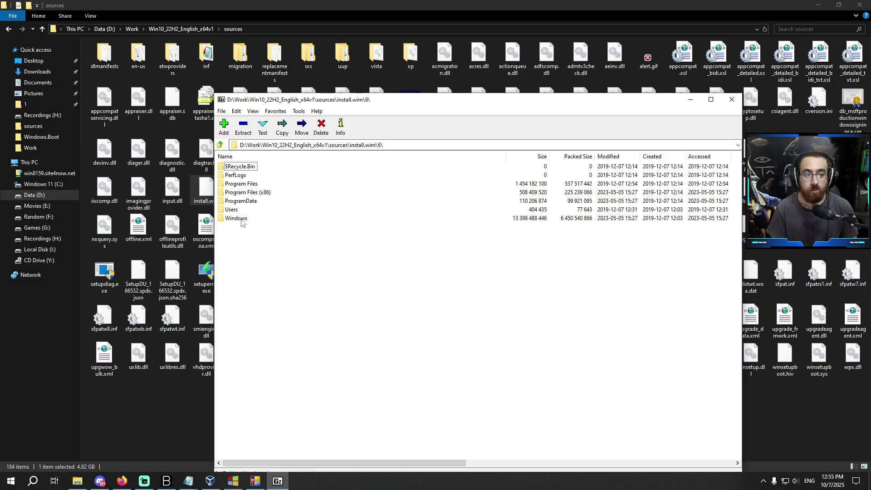
{"action": "double_click", "coordinate": [240, 219]}
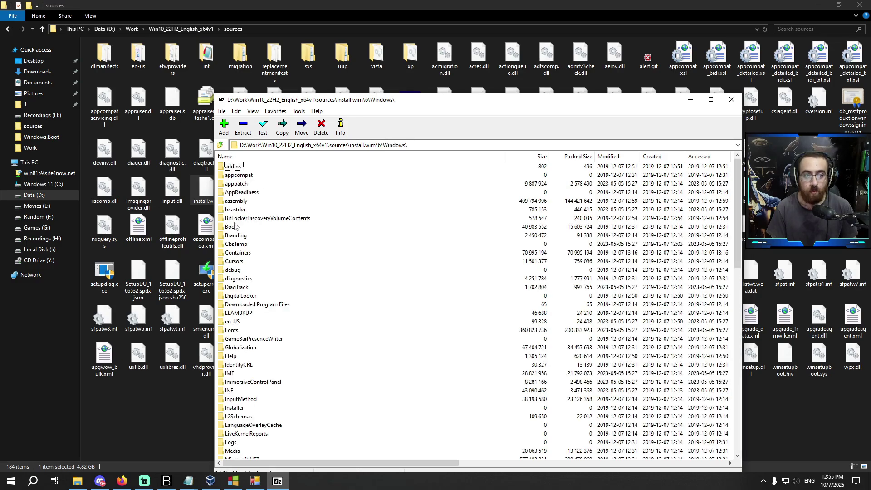
{"action": "double_click", "coordinate": [236, 235]}
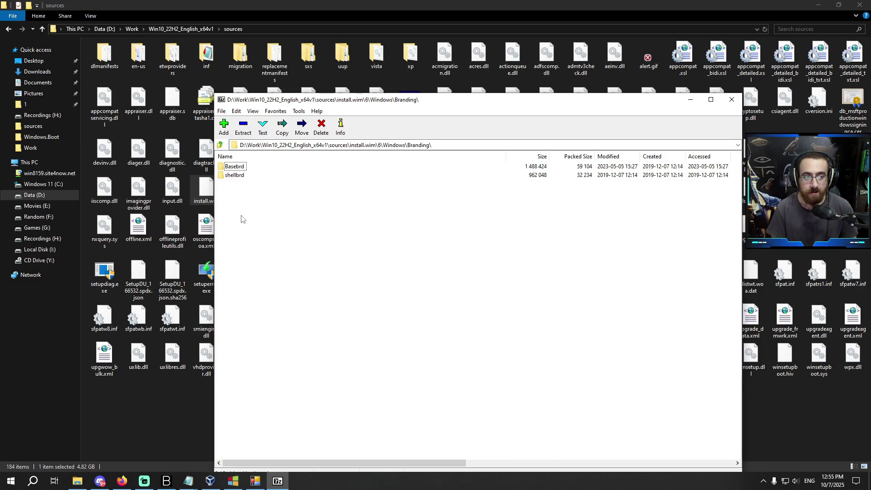
{"action": "left_click", "coordinate": [234, 168]}
{"action": "double_click", "coordinate": [234, 168]}
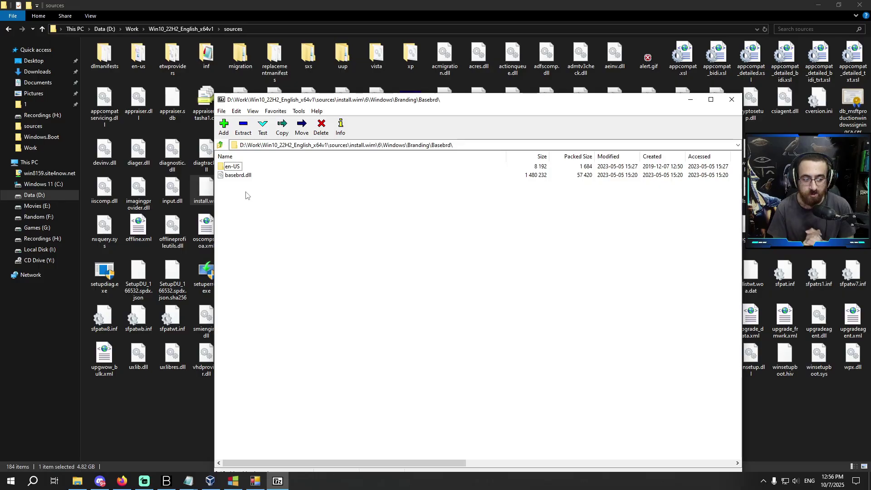
In the open lang.ini, delete every available UI language entry except en-US = 3, plus the extra blank line
{"action": "mouse_move", "coordinate": [194, 471]}
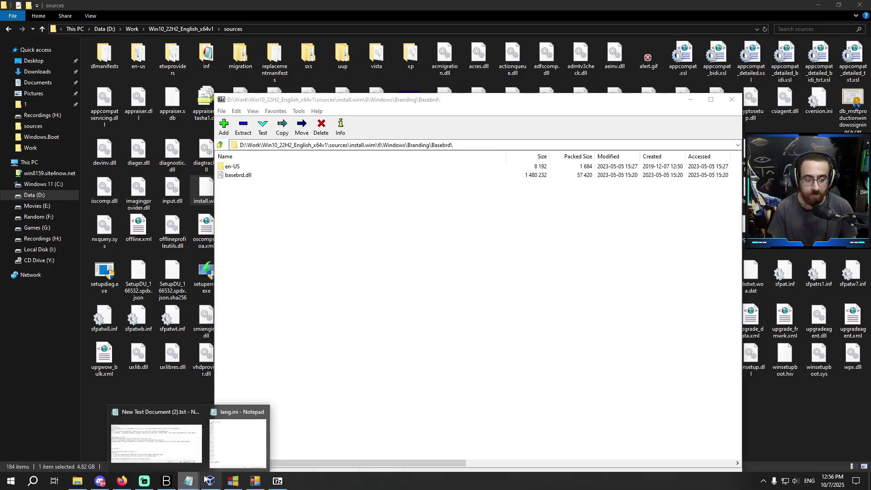
{"action": "left_click", "coordinate": [237, 444]}
{"action": "left_click_drag", "start_coordinate": [286, 82], "coordinate": [464, 87]}
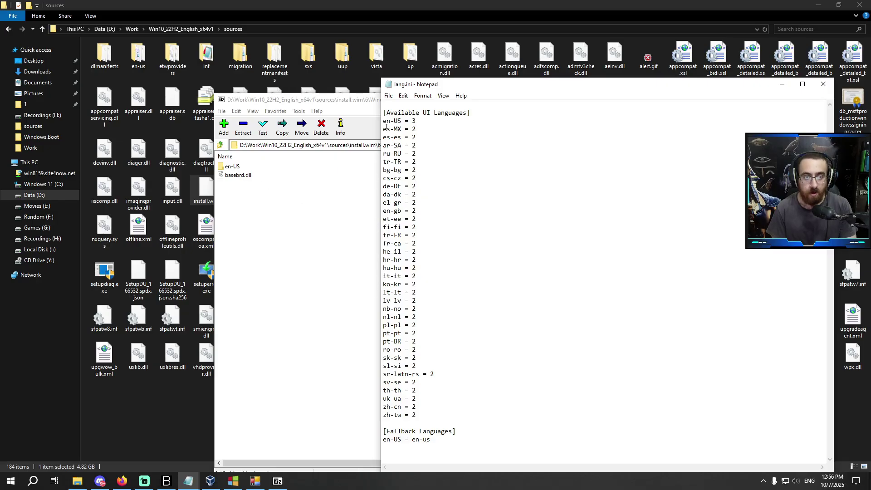
{"action": "left_click_drag", "start_coordinate": [386, 121], "coordinate": [412, 121]}
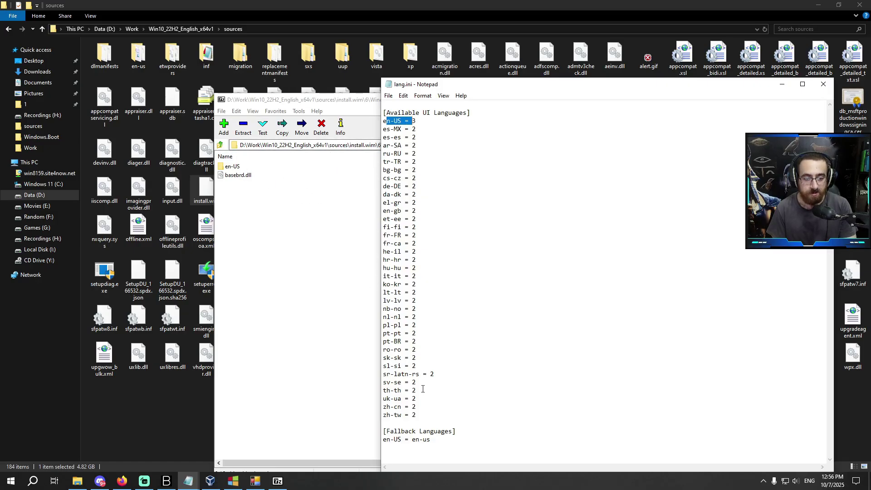
{"action": "left_click_drag", "start_coordinate": [421, 414], "coordinate": [369, 129]}
{"action": "key", "text": "BackSpace"}
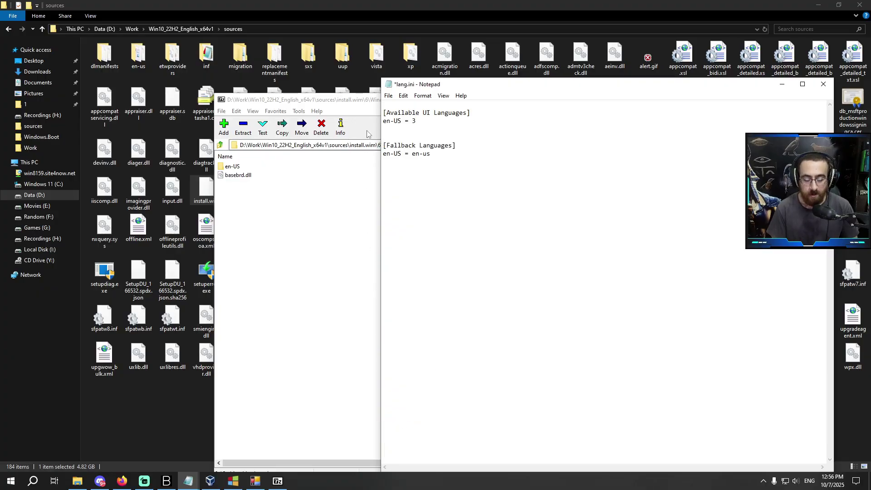
{"action": "key", "text": "BackSpace"}
Close the install.wim archive and go to the sources folder inside D:\Work\Mount
{"action": "left_click", "coordinate": [368, 134]}
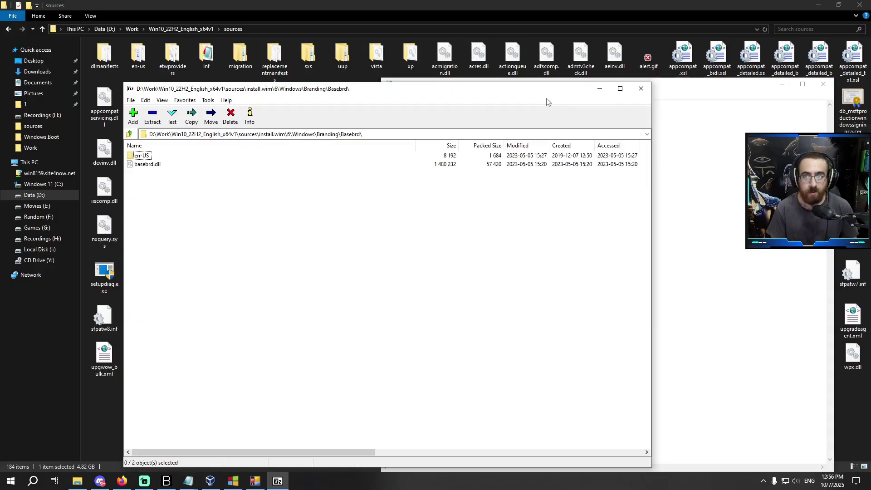
{"action": "left_click", "coordinate": [642, 88]}
{"action": "left_click", "coordinate": [8, 29]}
{"action": "left_click", "coordinate": [8, 29]}
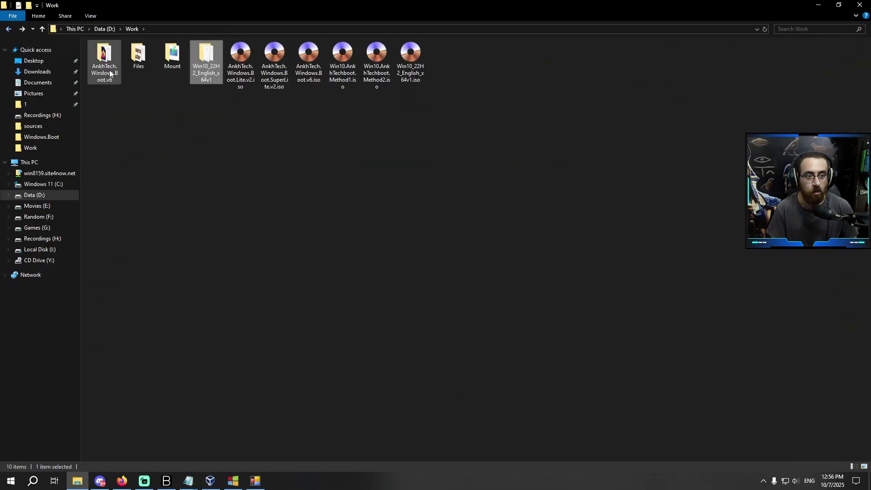
{"action": "double_click", "coordinate": [172, 62]}
{"action": "double_click", "coordinate": [173, 59]}
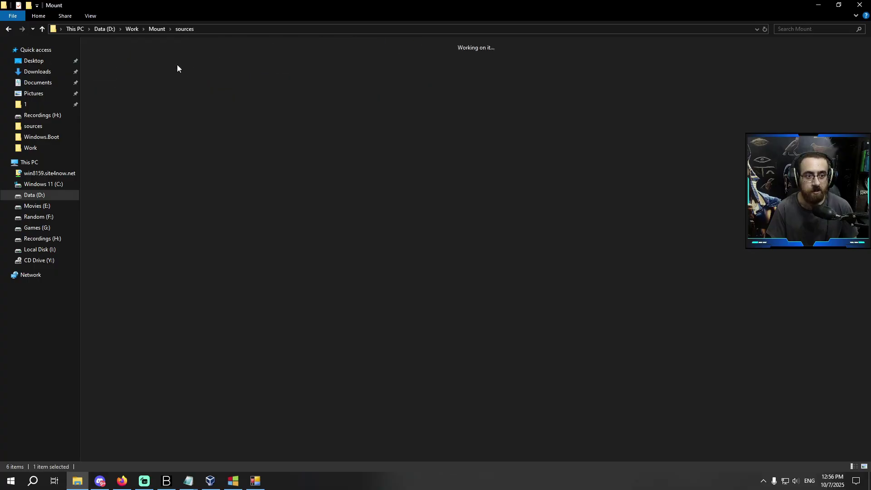
Bring lang.ini back up and close it, saving the changes
{"action": "mouse_move", "coordinate": [188, 481]}
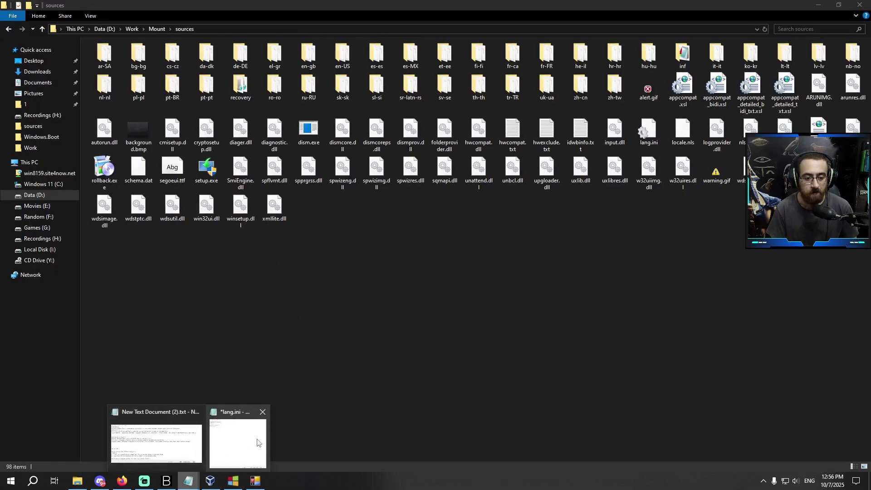
{"action": "left_click", "coordinate": [236, 438]}
{"action": "left_click_drag", "start_coordinate": [552, 90], "coordinate": [483, 59]}
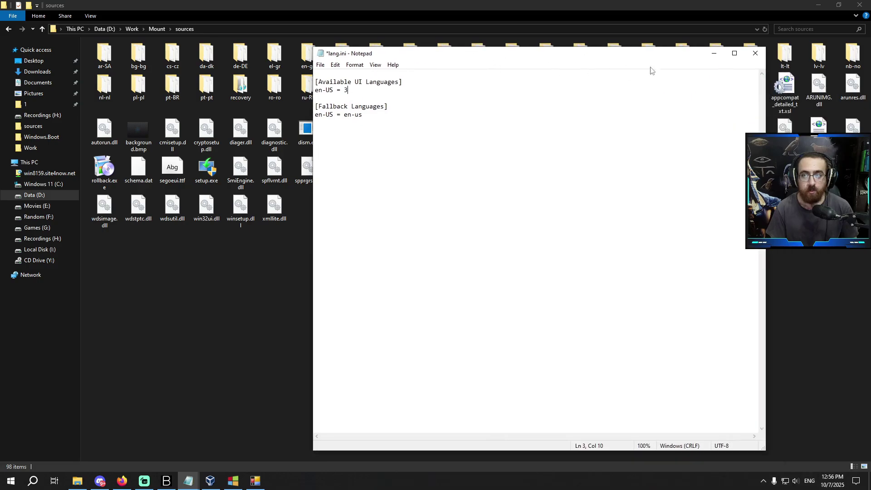
{"action": "left_click", "coordinate": [755, 53]}
{"action": "left_click", "coordinate": [424, 248]}
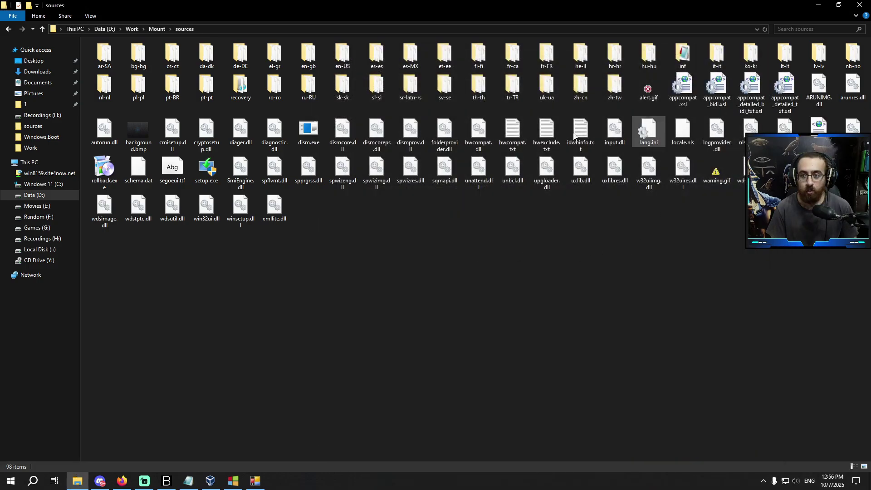
Reopen lang.ini from the mounted sources folder to check its language entries, then close it and return to the Work folder
{"action": "double_click", "coordinate": [649, 132]}
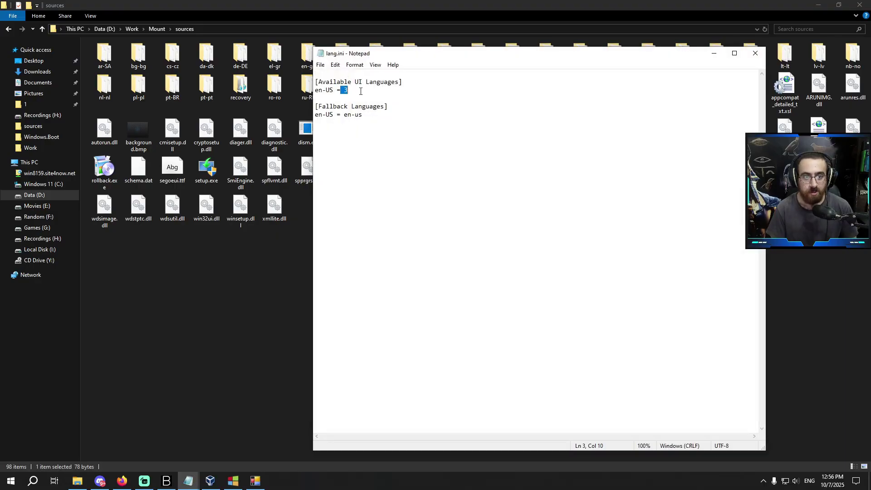
{"action": "left_click_drag", "start_coordinate": [359, 114], "coordinate": [368, 114]}
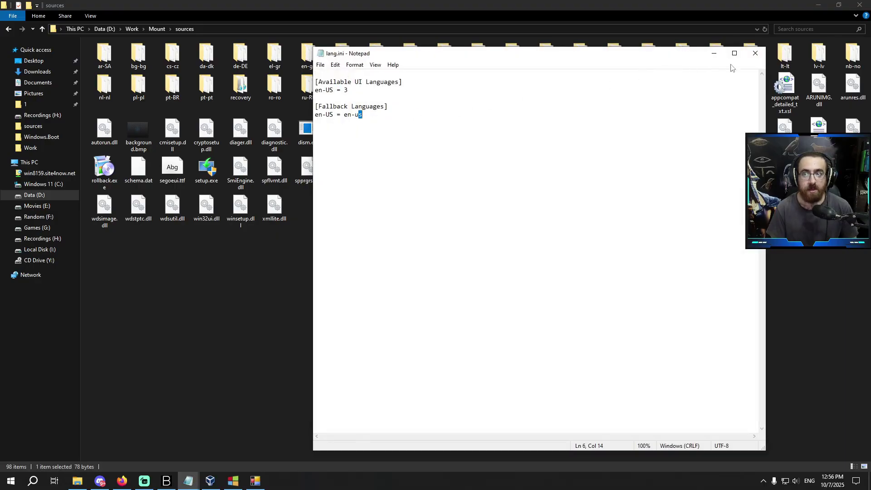
{"action": "left_click", "coordinate": [756, 53]}
{"action": "left_click", "coordinate": [9, 29]}
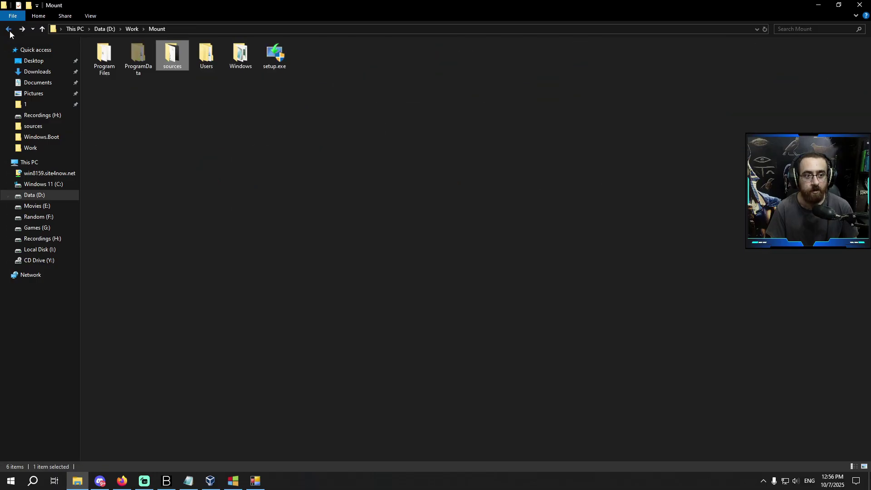
{"action": "left_click", "coordinate": [9, 29]}
Dismount boot.wim in DISM GUI, committing the changes
{"action": "left_click", "coordinate": [256, 480]}
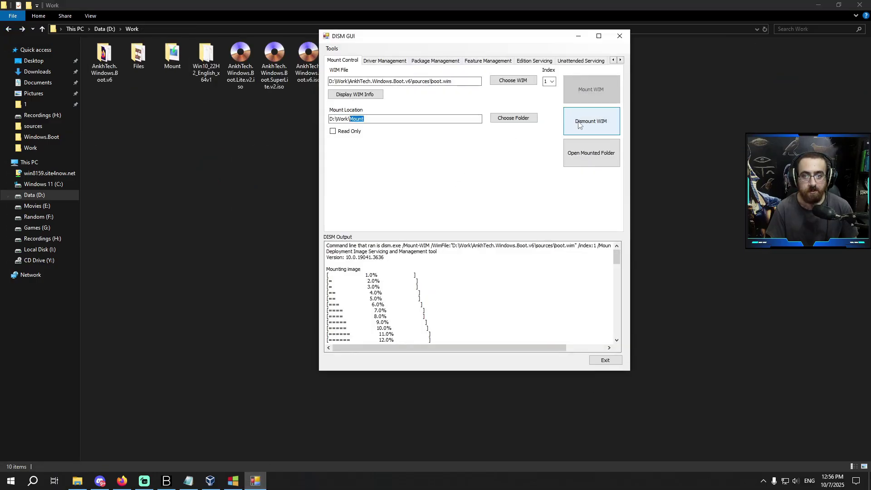
{"action": "left_click", "coordinate": [581, 125]}
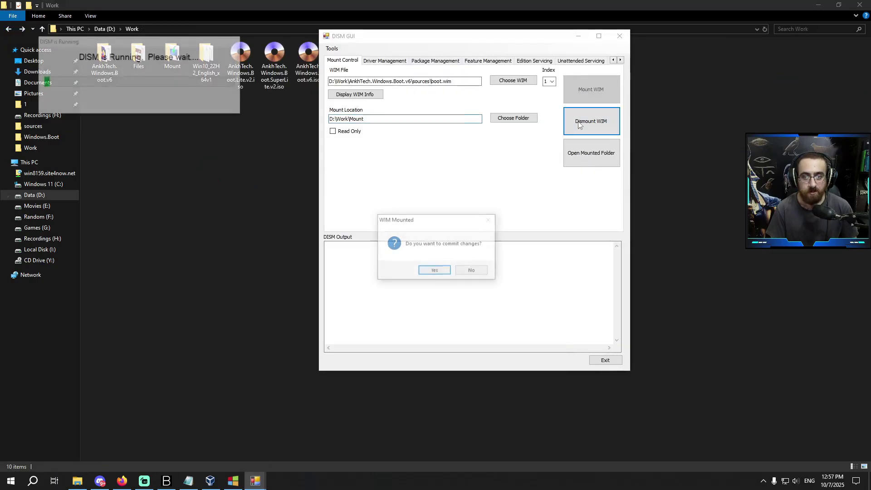
{"action": "left_click", "coordinate": [435, 272]}
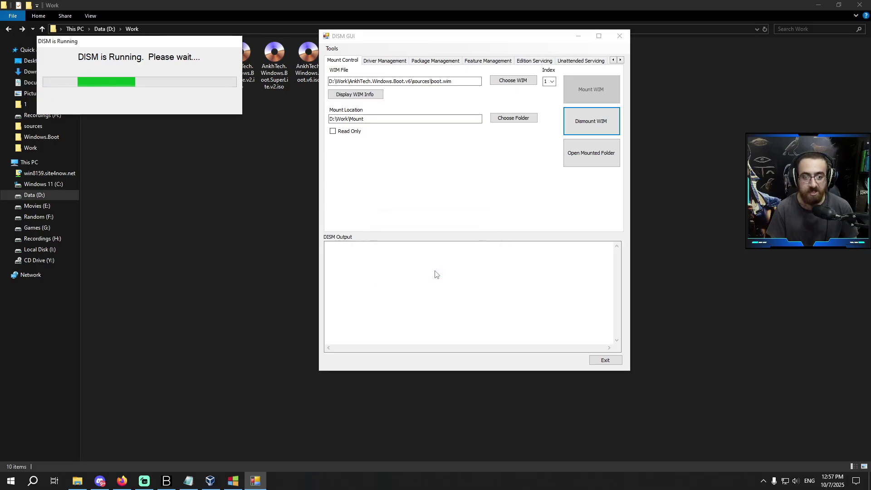
Permanently delete Win10.AnkhTechboot.Method2.iso from the Work folder
{"action": "left_click", "coordinate": [261, 211]}
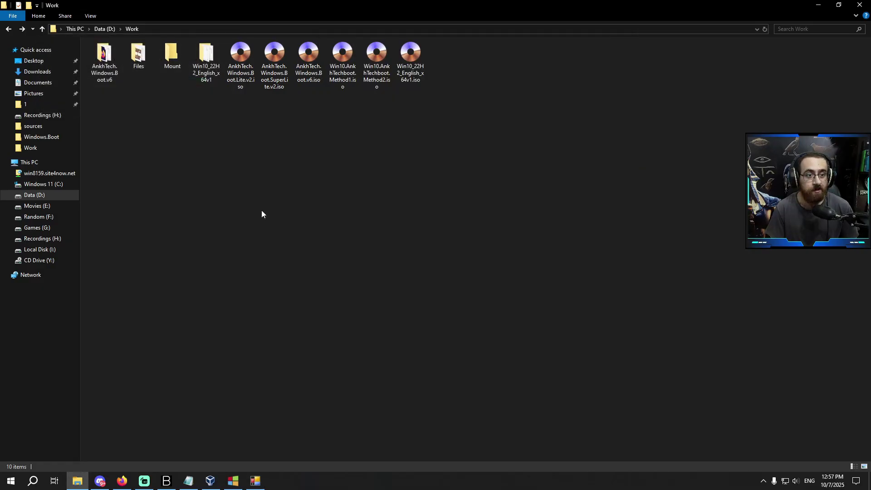
{"action": "right_click", "coordinate": [284, 203]}
{"action": "right_click", "coordinate": [298, 210]}
{"action": "left_click", "coordinate": [377, 87]}
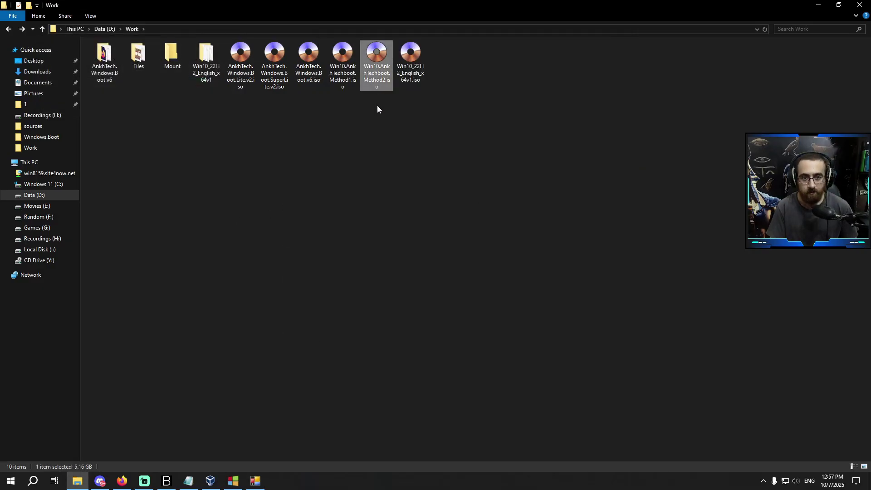
{"action": "key", "text": "shift+Delete"}
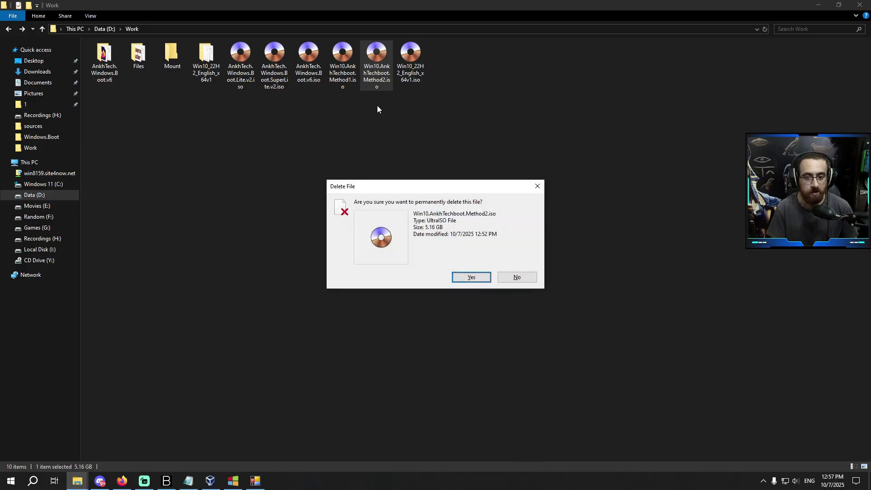
{"action": "key", "text": "Return"}
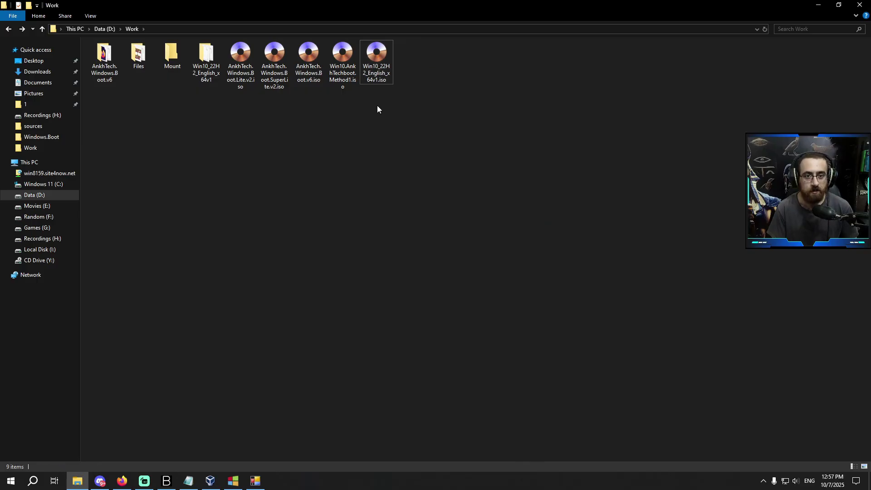
Create D:\Work\Win10.AnkhTechboot.Method2.iso from the AnkhTech.Windows.Boot.v6 folder in ISO Maker, then dismiss the completion message
{"action": "left_click", "coordinate": [231, 482]}
{"action": "left_click", "coordinate": [376, 303]}
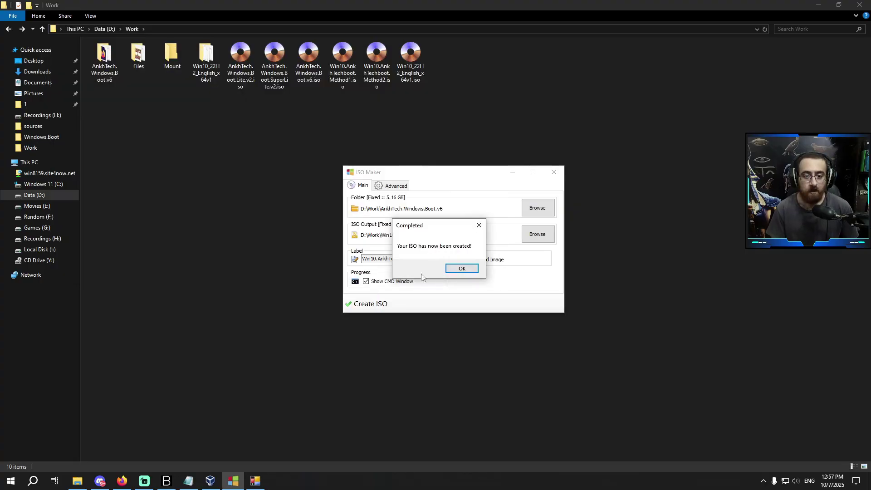
{"action": "left_click", "coordinate": [462, 268]}
In VirtualBox, load Win10.AnkhTechboot.Method2.iso into the windows 1000 machine's optical drive, then minimize ISO Maker
{"action": "left_click", "coordinate": [210, 480]}
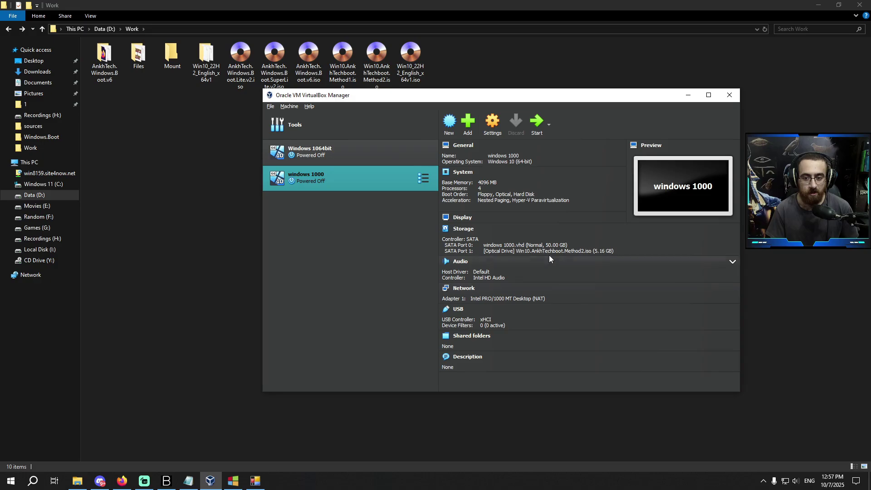
{"action": "left_click", "coordinate": [549, 252]}
{"action": "left_click", "coordinate": [569, 269]}
{"action": "double_click", "coordinate": [640, 174]}
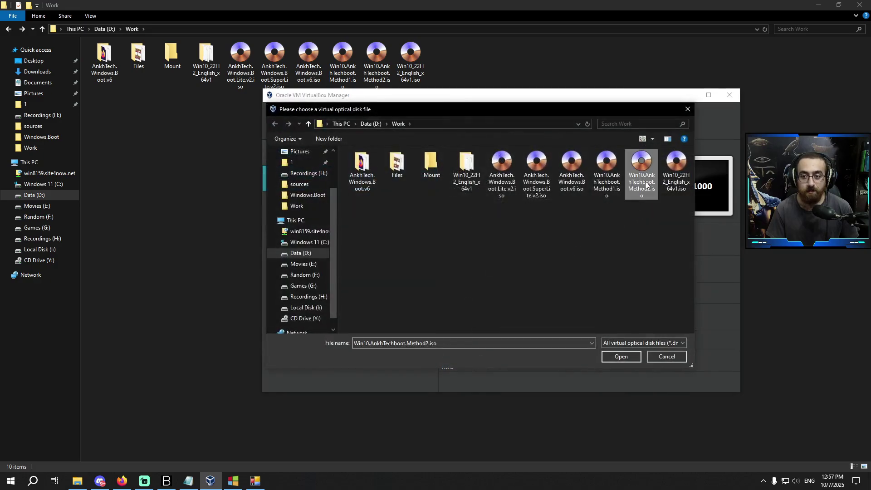
{"action": "left_click", "coordinate": [233, 481]}
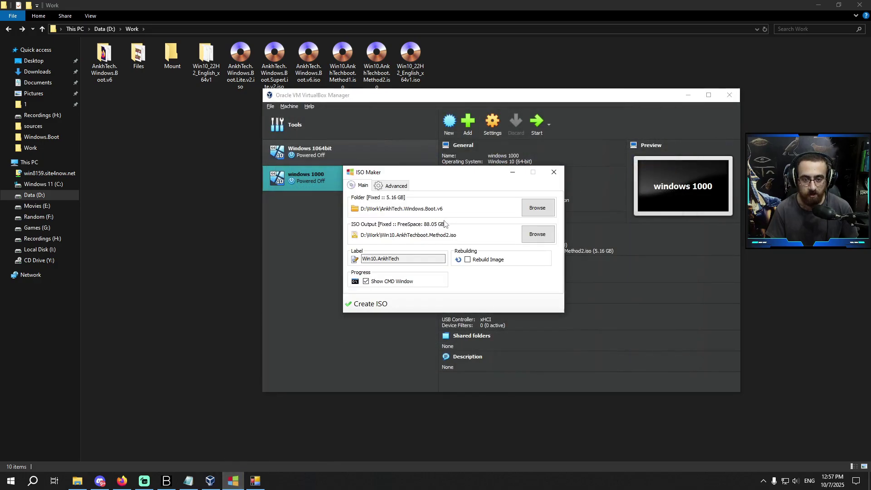
{"action": "left_click", "coordinate": [512, 172]}
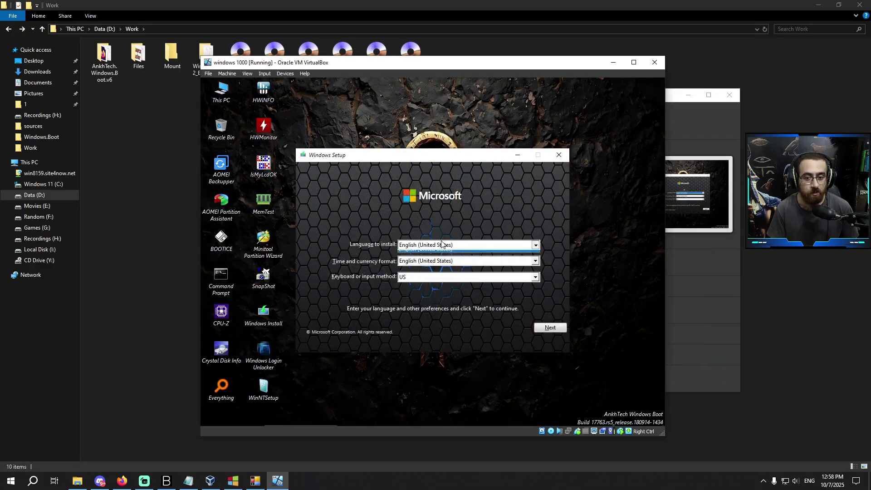
Check which languages Windows Setup offers under Language to install in the virtual machine
{"action": "left_click", "coordinate": [435, 245]}
{"action": "left_click", "coordinate": [433, 252]}
{"action": "left_click", "coordinate": [430, 248]}
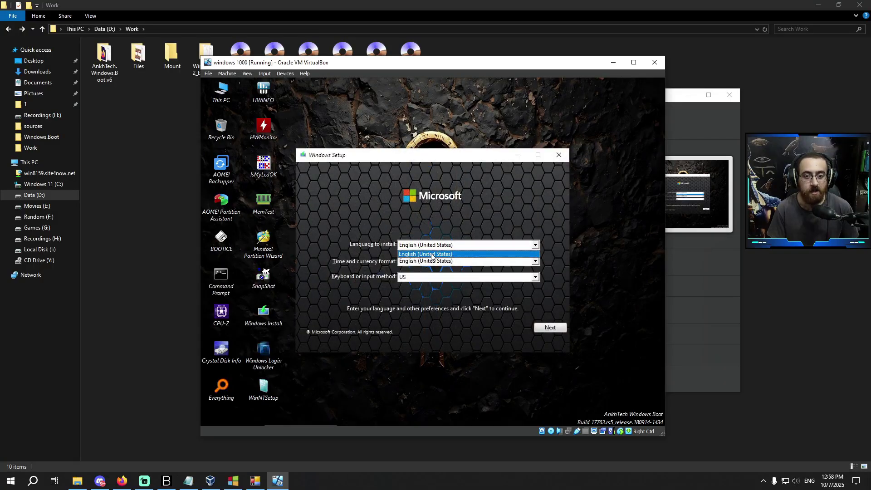
{"action": "left_click", "coordinate": [441, 247]}
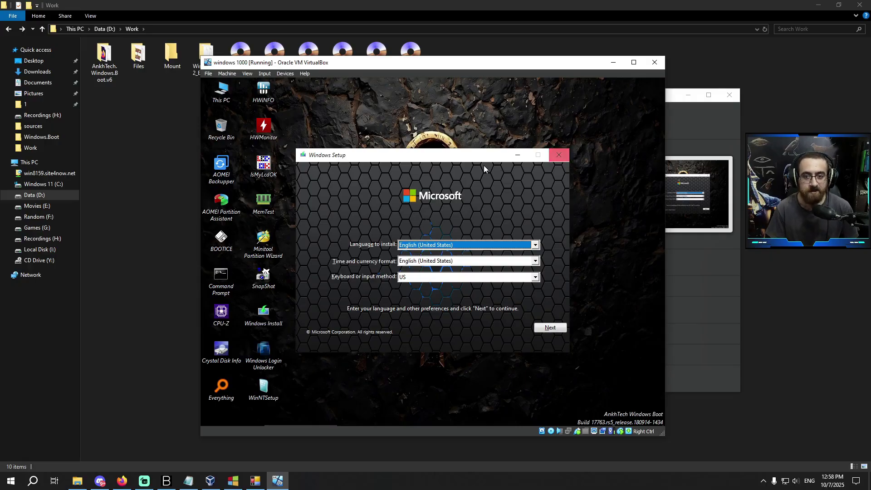
Close the windows 1000 virtual machine by powering it off
{"action": "left_click", "coordinate": [552, 157]}
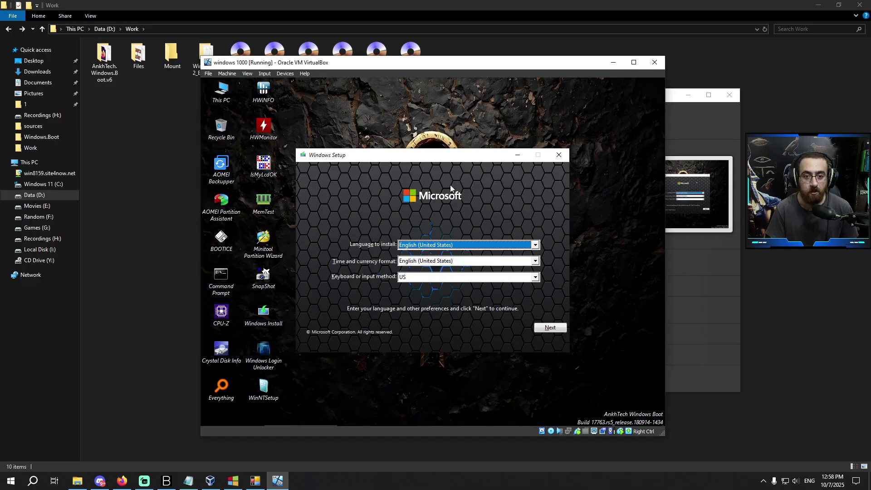
{"action": "left_click", "coordinate": [655, 62]}
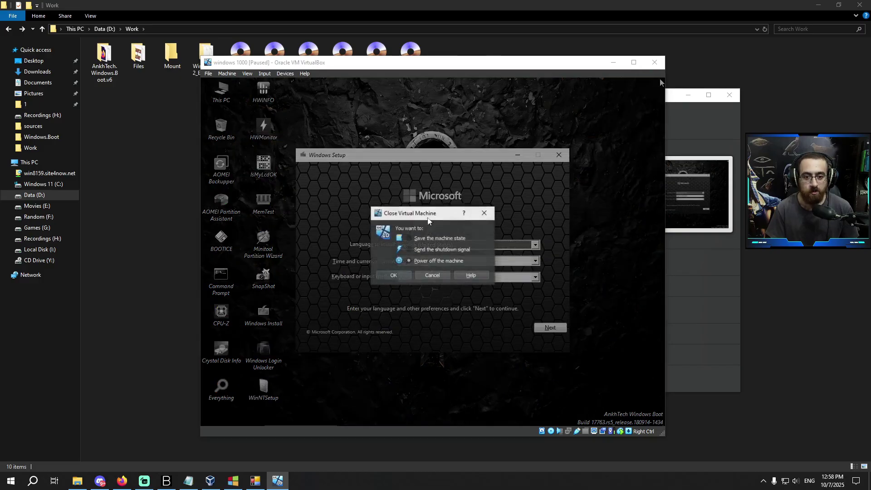
{"action": "left_click", "coordinate": [392, 273]}
In DISM GUI, mount index 1 of D:\Work\AnkhTech.Windows.Boot.v6\sources\boot.wim to D:\Work\Mount
{"action": "left_click", "coordinate": [255, 481]}
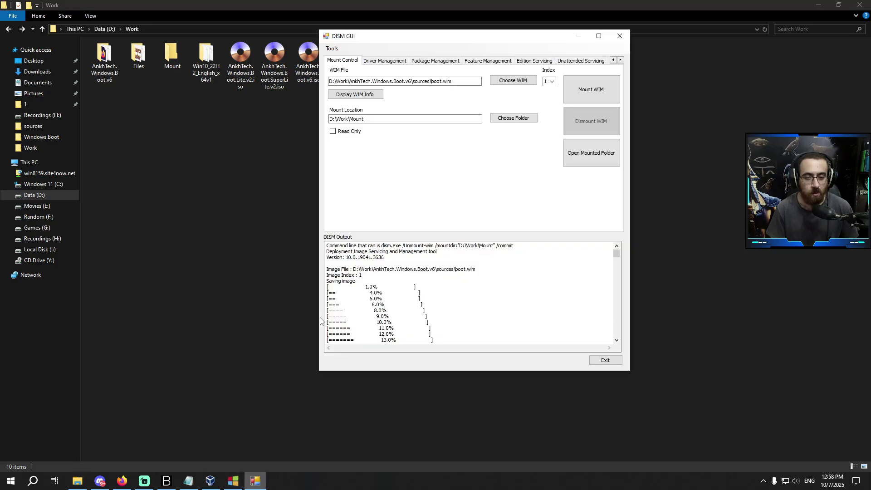
{"action": "left_click", "coordinate": [591, 90]}
{"action": "left_click", "coordinate": [139, 55]}
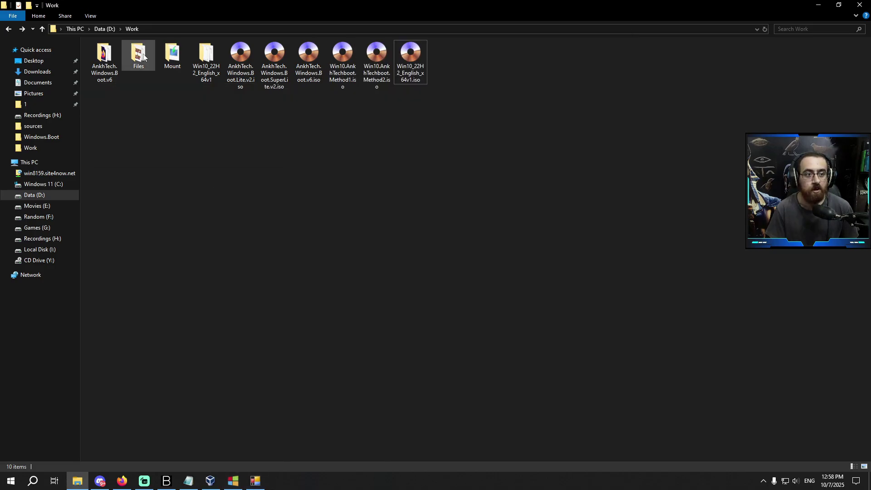
{"action": "double_click", "coordinate": [139, 54]}
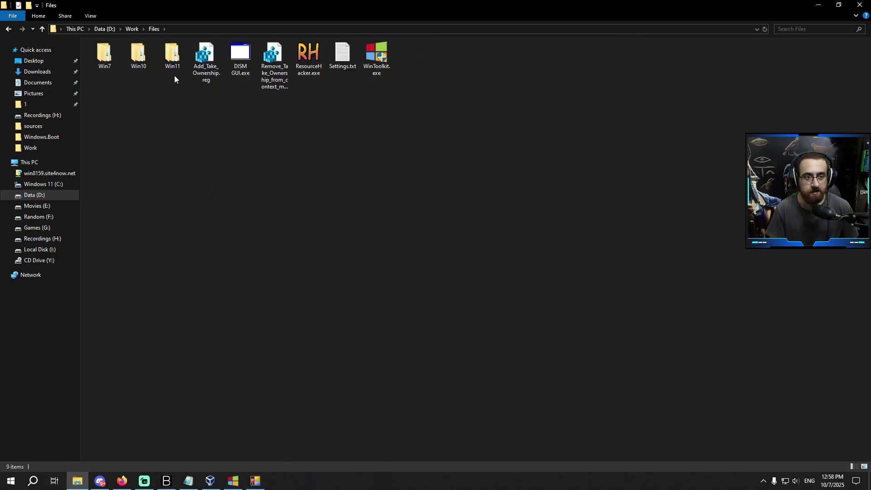
{"action": "left_click", "coordinate": [9, 29]}
{"action": "left_click", "coordinate": [411, 81]}
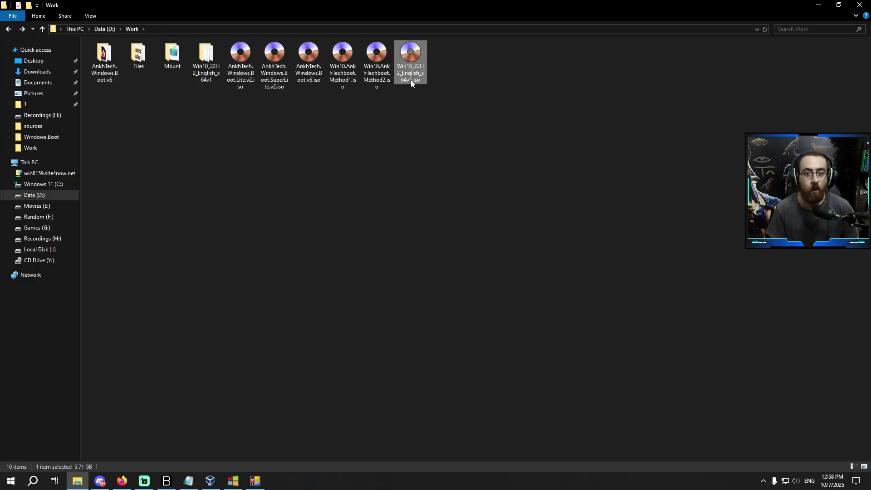
Copy the wallpaper img0.jpg from D:\Work\Files\Win10\Windows\Web\Wallpaper\Windows
{"action": "double_click", "coordinate": [146, 63]}
{"action": "double_click", "coordinate": [139, 59]}
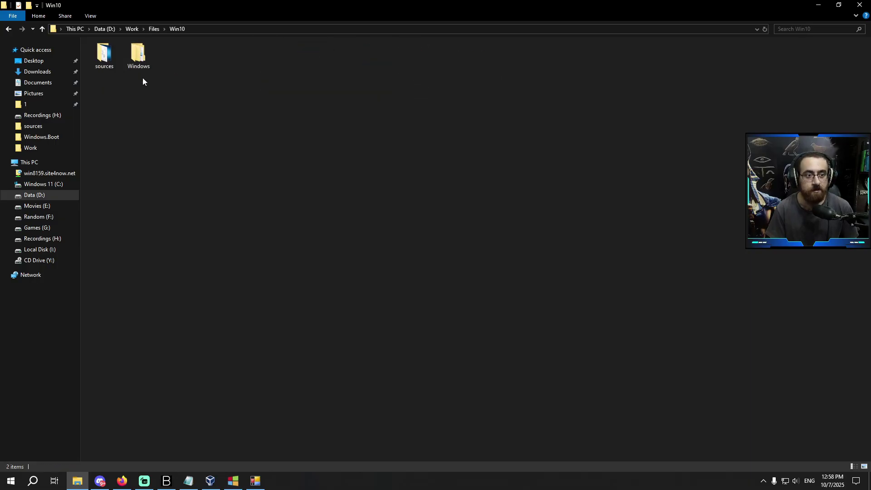
{"action": "double_click", "coordinate": [138, 68]}
{"action": "double_click", "coordinate": [109, 62]}
{"action": "double_click", "coordinate": [114, 64]}
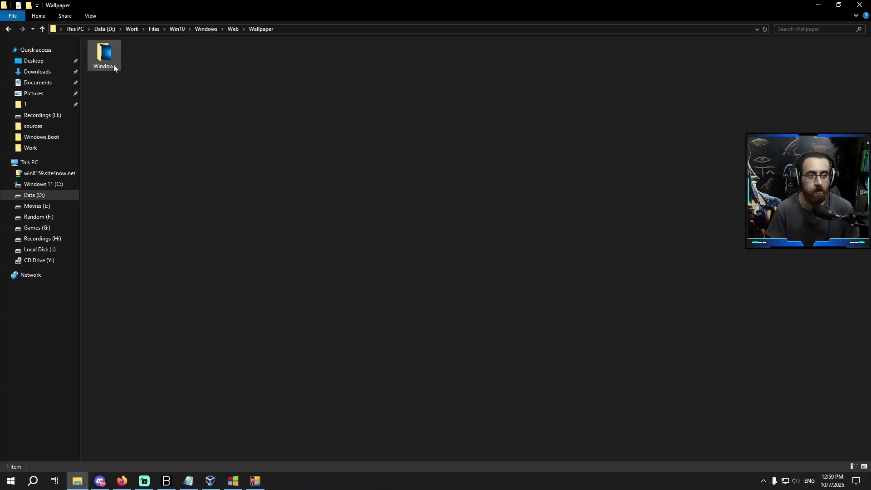
{"action": "double_click", "coordinate": [113, 63]}
{"action": "left_click", "coordinate": [114, 69]}
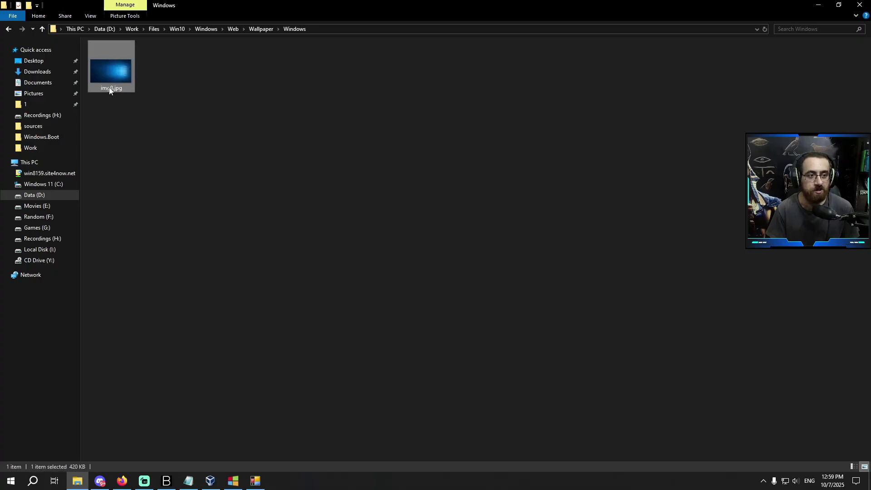
{"action": "right_click", "coordinate": [118, 67]}
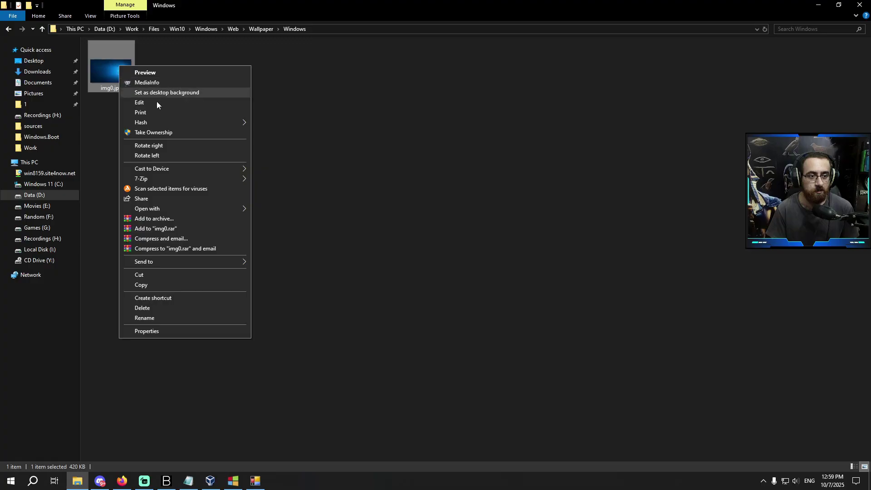
{"action": "left_click", "coordinate": [162, 285]}
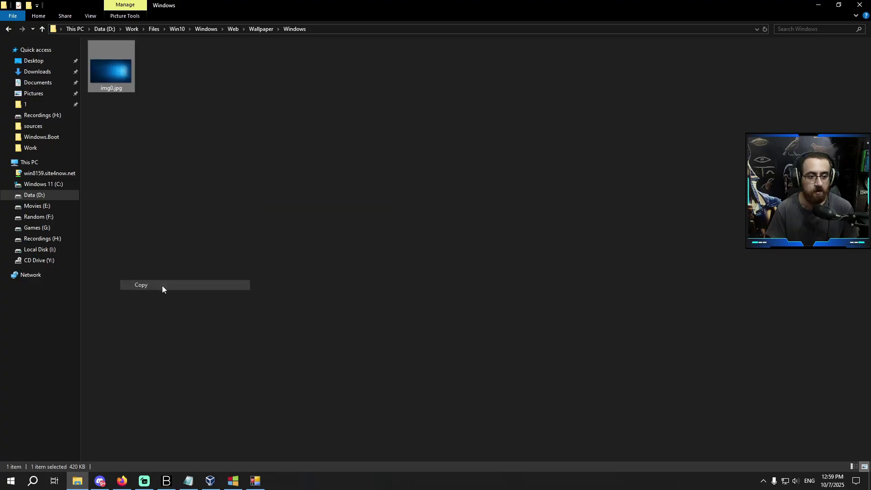
Open the mounted image's wallpaper folder, D:\Work\Mount\Windows\Web\Wallpaper\Windows
{"action": "left_click", "coordinate": [13, 31]}
{"action": "left_click", "coordinate": [13, 31]}
{"action": "left_click", "coordinate": [13, 31]}
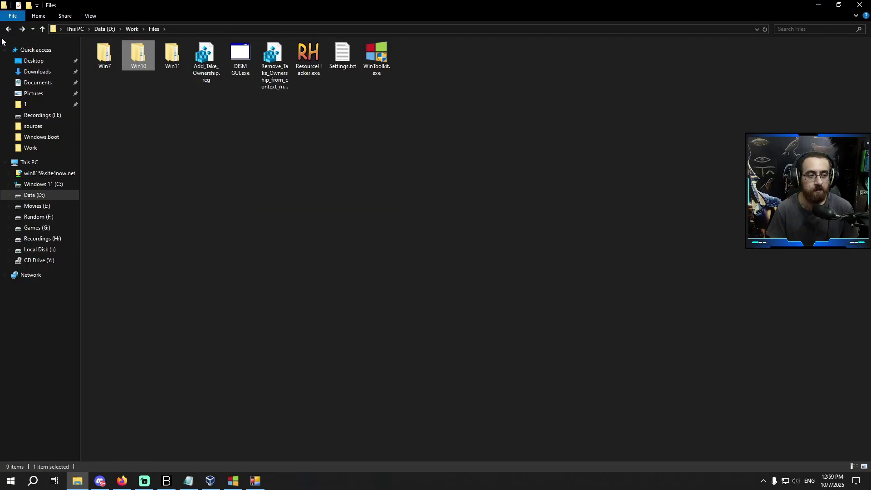
{"action": "left_click", "coordinate": [8, 30]}
{"action": "double_click", "coordinate": [178, 59]}
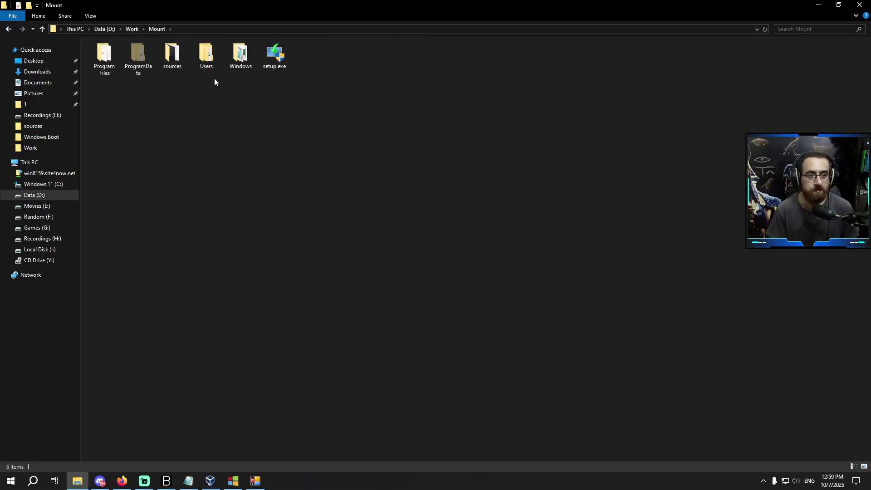
{"action": "double_click", "coordinate": [241, 61]}
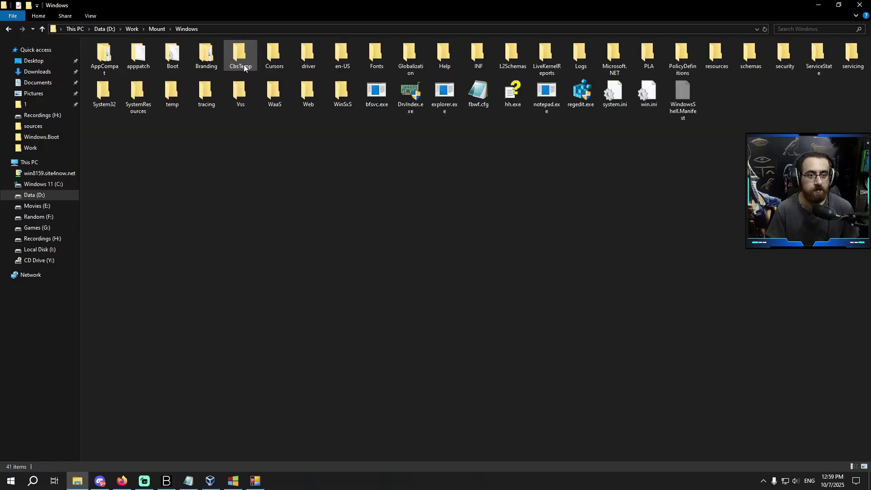
{"action": "double_click", "coordinate": [318, 103]}
{"action": "double_click", "coordinate": [107, 66]}
{"action": "double_click", "coordinate": [108, 68]}
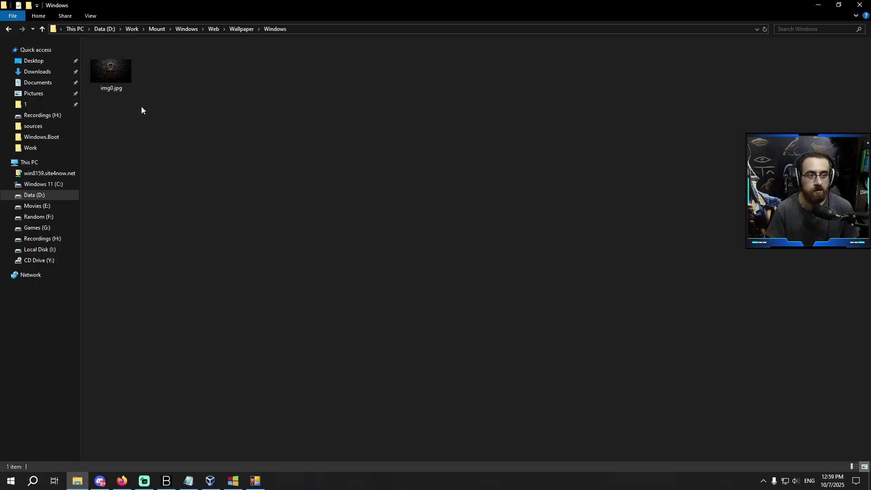
View the existing img0.jpg wallpaper of the mounted image, then close the photo viewer
{"action": "left_click", "coordinate": [112, 80]}
{"action": "double_click", "coordinate": [115, 77]}
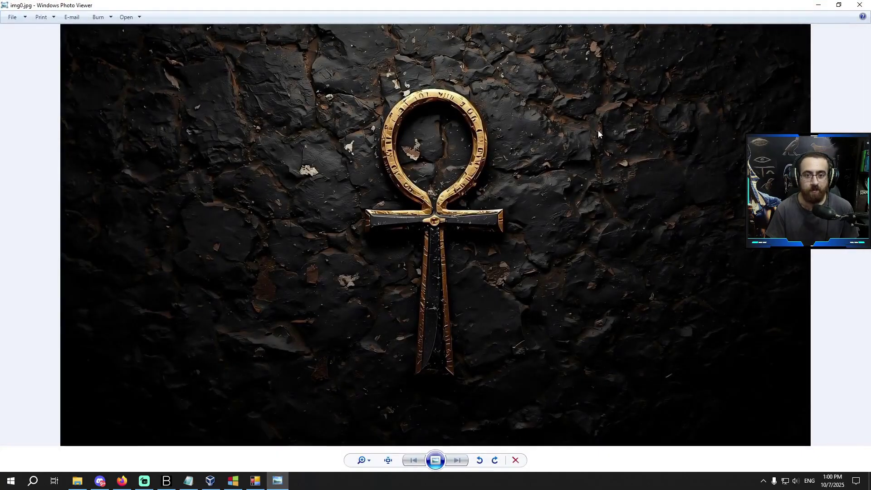
{"action": "left_click", "coordinate": [860, 5]}
Replace img0.jpg in the mounted image's wallpaper folder with the copied Windows 10 version, preview it and return to the Work folder
{"action": "right_click", "coordinate": [211, 131]}
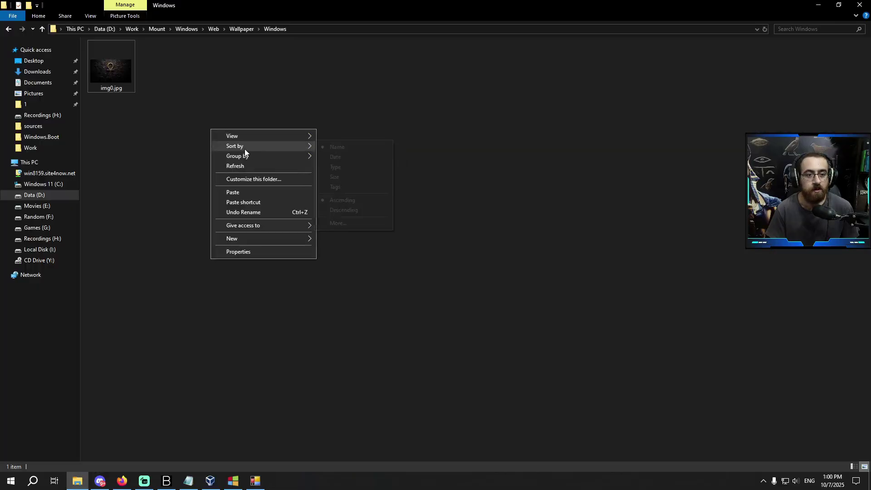
{"action": "left_click", "coordinate": [244, 192]}
{"action": "left_click", "coordinate": [370, 168]}
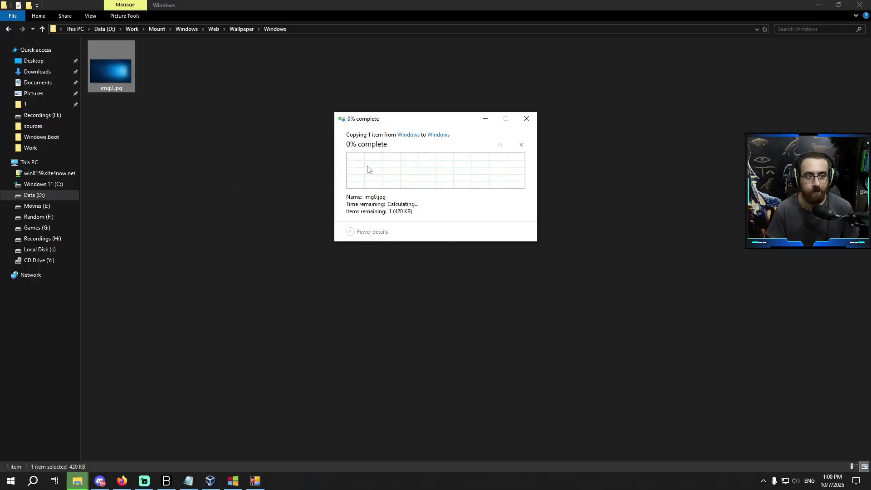
{"action": "double_click", "coordinate": [122, 74]}
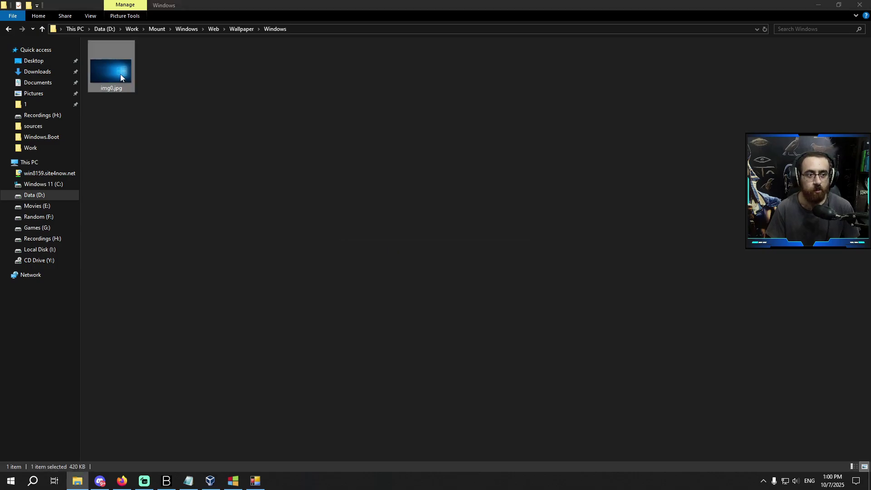
{"action": "left_click", "coordinate": [865, 10]}
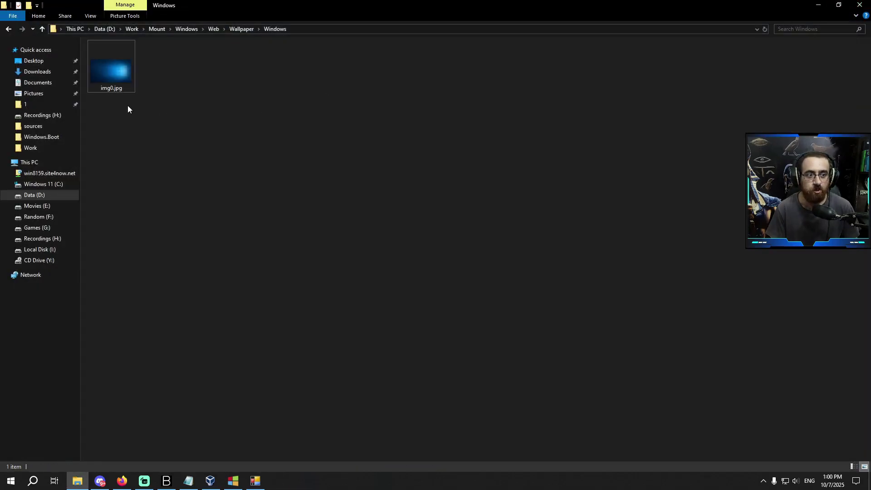
{"action": "left_click", "coordinate": [9, 30]}
{"action": "left_click", "coordinate": [9, 30]}
{"action": "left_click", "coordinate": [9, 30]}
{"action": "left_click", "coordinate": [9, 30]}
Start the windows 1000 machine in VirtualBox to view its boot logo, then power it off
{"action": "key", "text": "alt+Tab"}
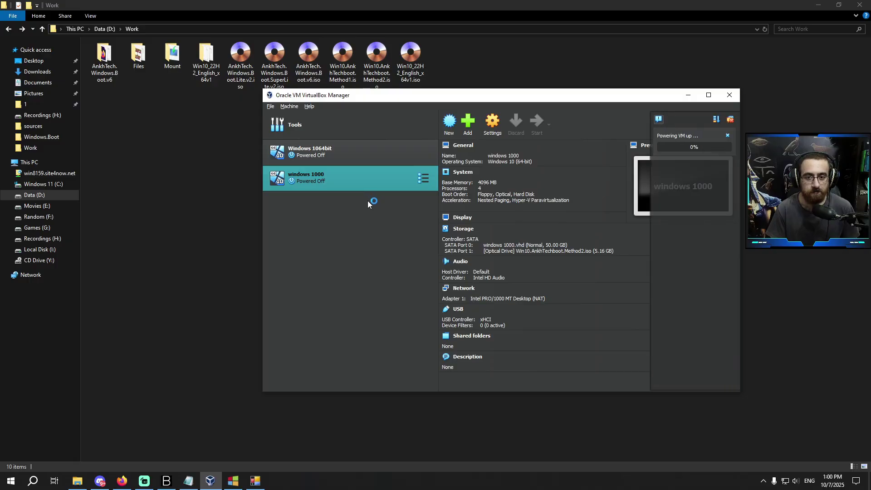
{"action": "key", "text": "Return"}
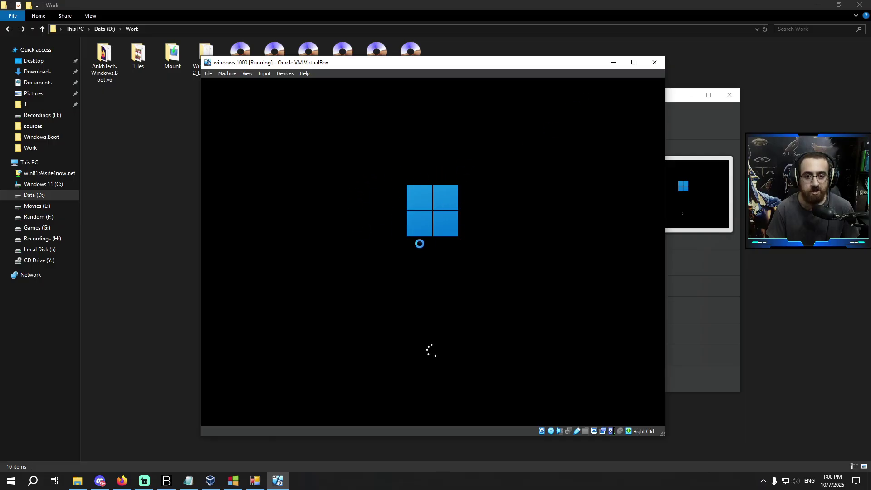
{"action": "left_click", "coordinate": [655, 64]}
{"action": "left_click", "coordinate": [389, 276]}
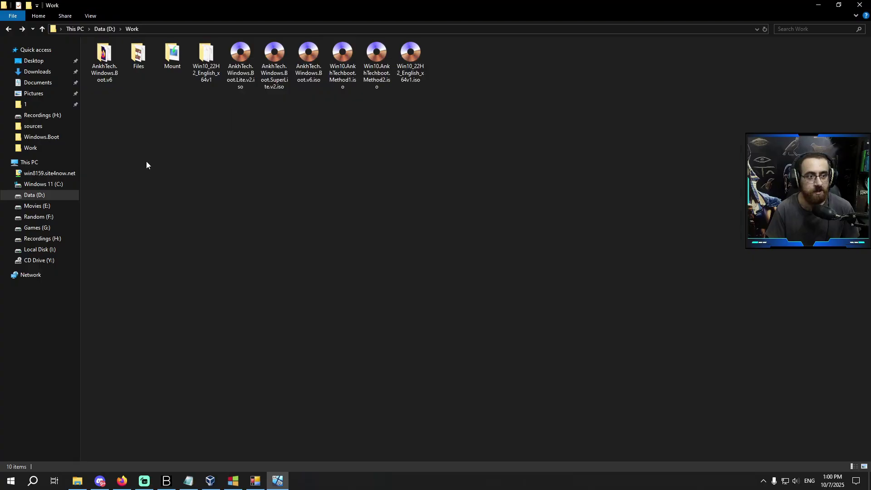
Copy bootres.dll from D:\Work\Files\Win10\Windows\boot\Resources
{"action": "double_click", "coordinate": [142, 64]}
{"action": "double_click", "coordinate": [143, 65]}
{"action": "double_click", "coordinate": [138, 57]}
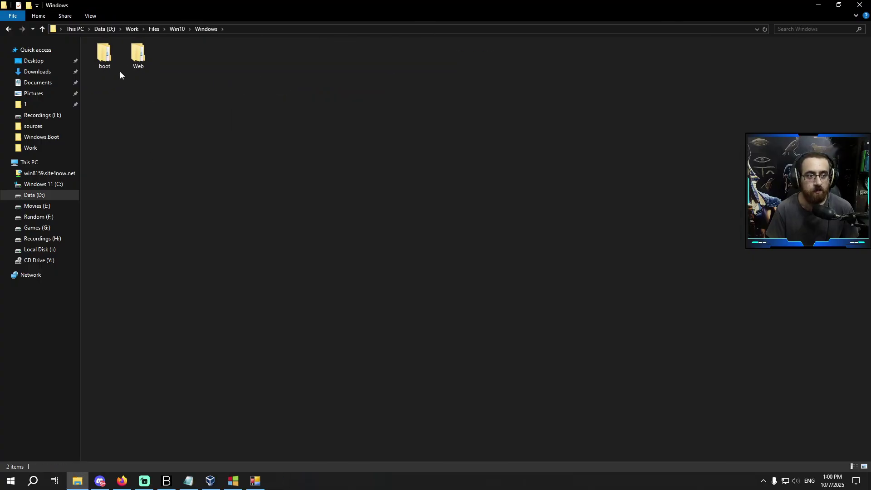
{"action": "double_click", "coordinate": [110, 67]}
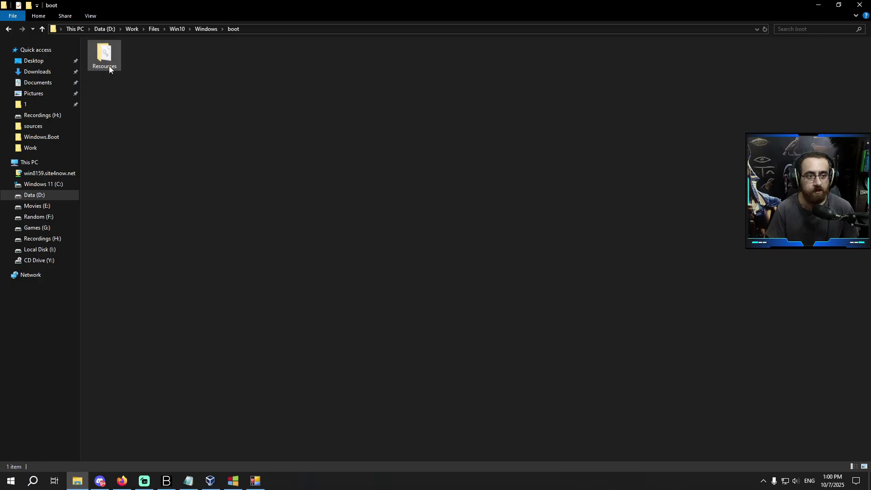
{"action": "double_click", "coordinate": [108, 66]}
{"action": "left_click", "coordinate": [109, 68]}
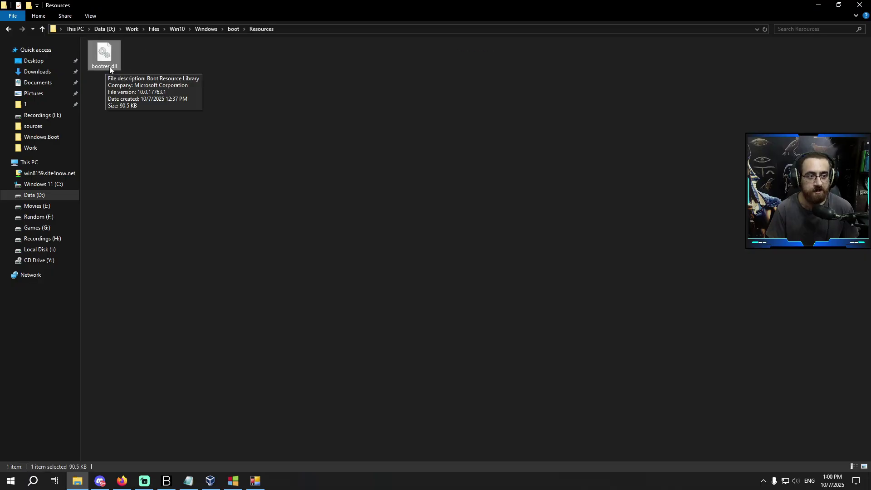
{"action": "right_click", "coordinate": [107, 64]}
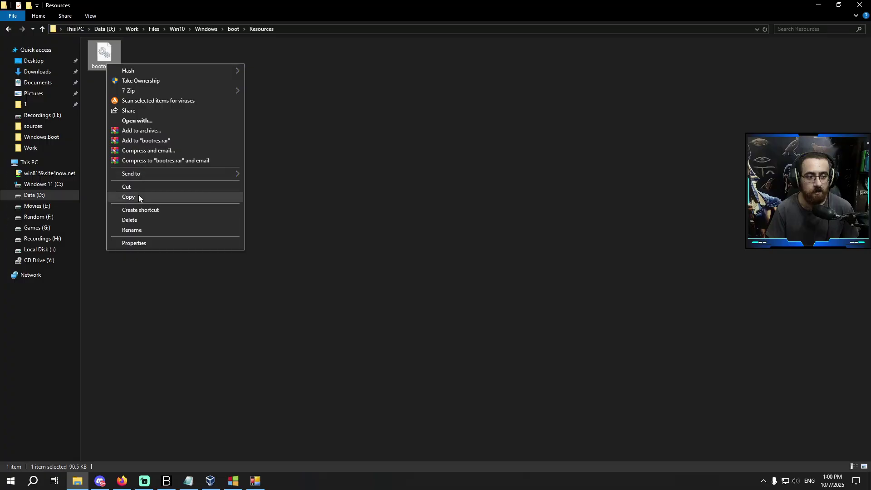
{"action": "left_click", "coordinate": [139, 197]}
Open D:\Work\Mount\Windows\Boot\Resources and locate the mounted image's own bootres.dll
{"action": "left_click", "coordinate": [9, 29]}
{"action": "left_click", "coordinate": [9, 29]}
{"action": "left_click", "coordinate": [9, 29]}
{"action": "left_click", "coordinate": [9, 29]}
{"action": "left_click", "coordinate": [9, 29]}
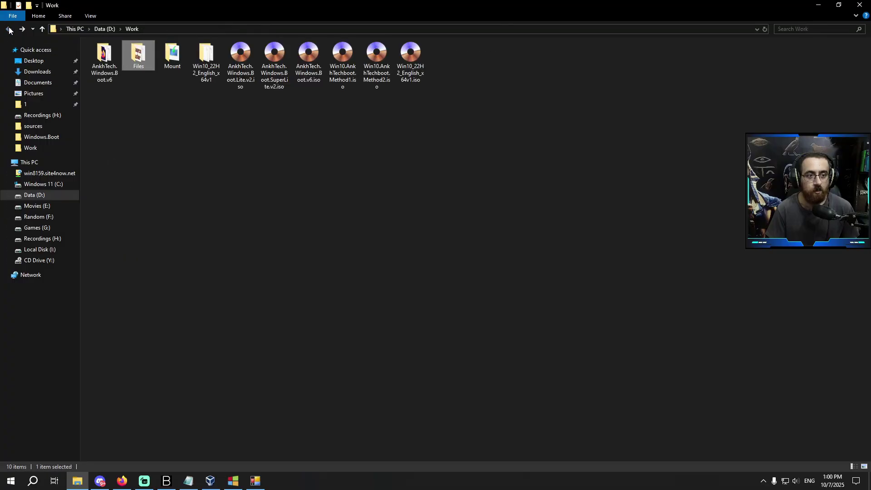
{"action": "double_click", "coordinate": [172, 56]}
{"action": "double_click", "coordinate": [241, 66]}
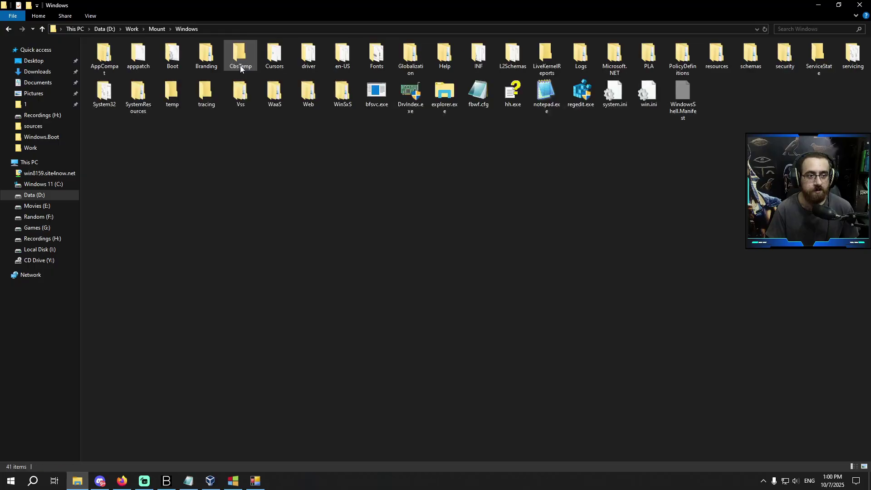
{"action": "double_click", "coordinate": [181, 66]}
{"action": "double_click", "coordinate": [135, 63]}
{"action": "left_click", "coordinate": [141, 65]}
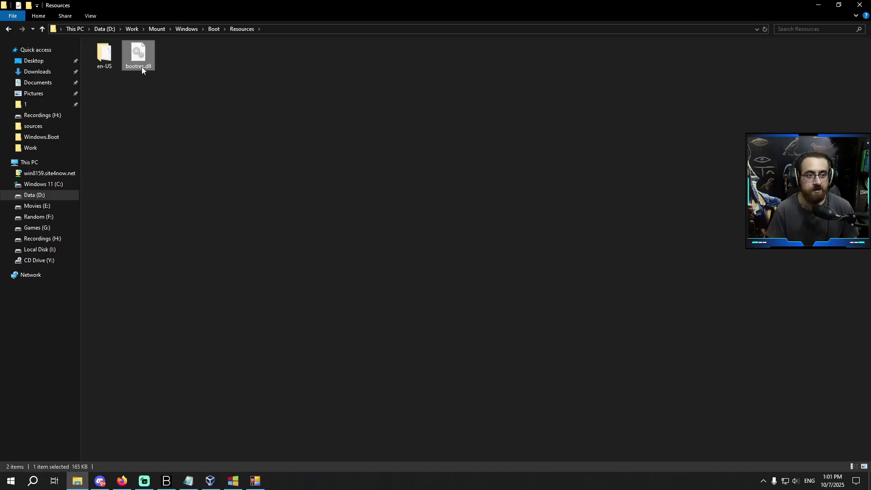
{"action": "left_click", "coordinate": [161, 84]}
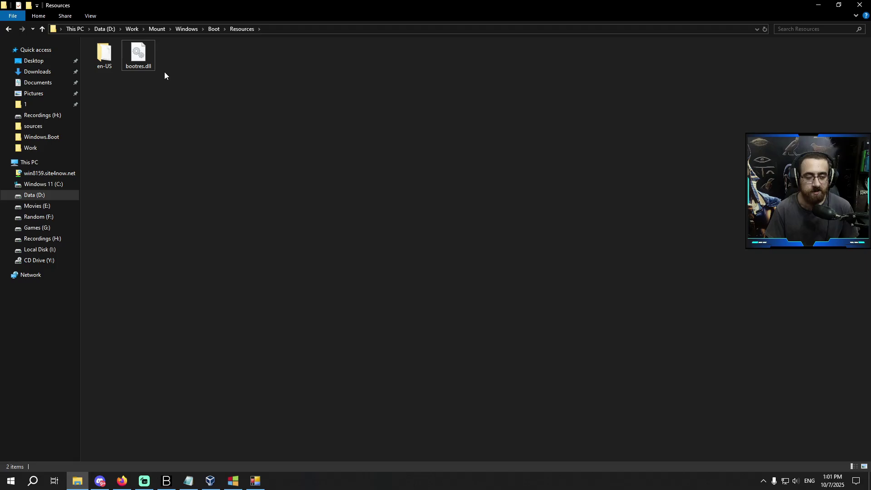
Merge Add_Take_Ownership.reg from D:\Work\Files into the registry
{"action": "double_click", "coordinate": [9, 32]}
{"action": "left_click", "coordinate": [10, 32]}
{"action": "left_click", "coordinate": [9, 32]}
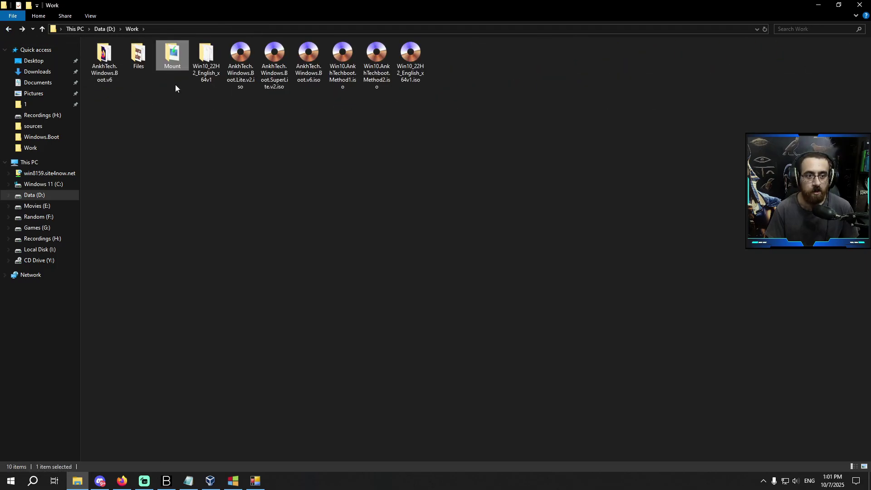
{"action": "double_click", "coordinate": [139, 55]}
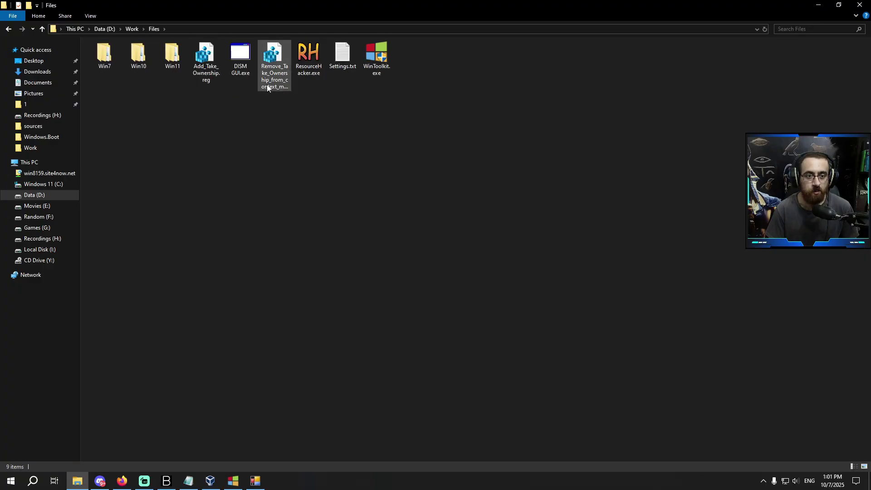
{"action": "double_click", "coordinate": [209, 75]}
{"action": "left_click", "coordinate": [492, 251]}
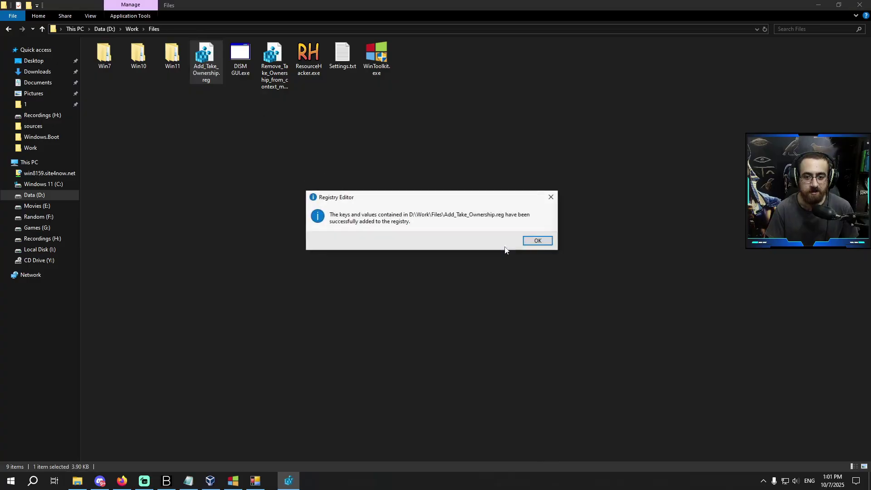
{"action": "left_click", "coordinate": [528, 242]}
{"action": "left_click", "coordinate": [326, 185]}
Take ownership of bootres.dll in D:\Work\Mount\Windows\Boot\Resources
{"action": "left_click", "coordinate": [9, 30]}
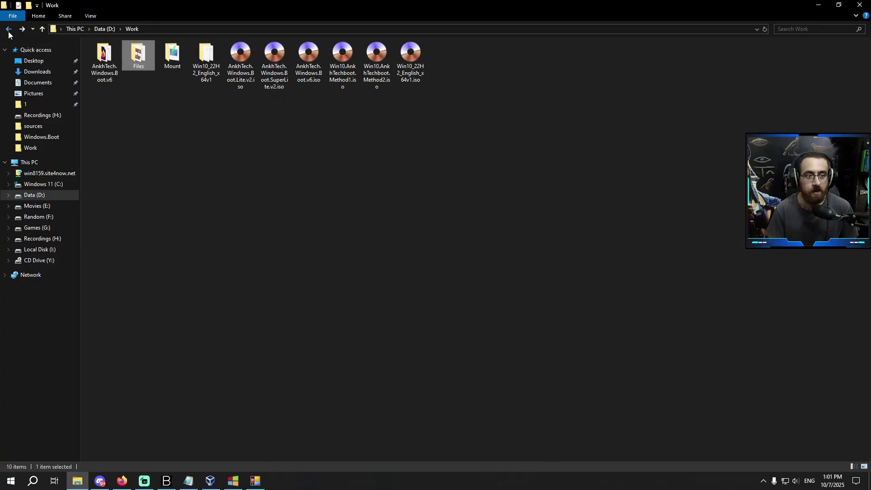
{"action": "double_click", "coordinate": [171, 57]}
{"action": "double_click", "coordinate": [233, 65]}
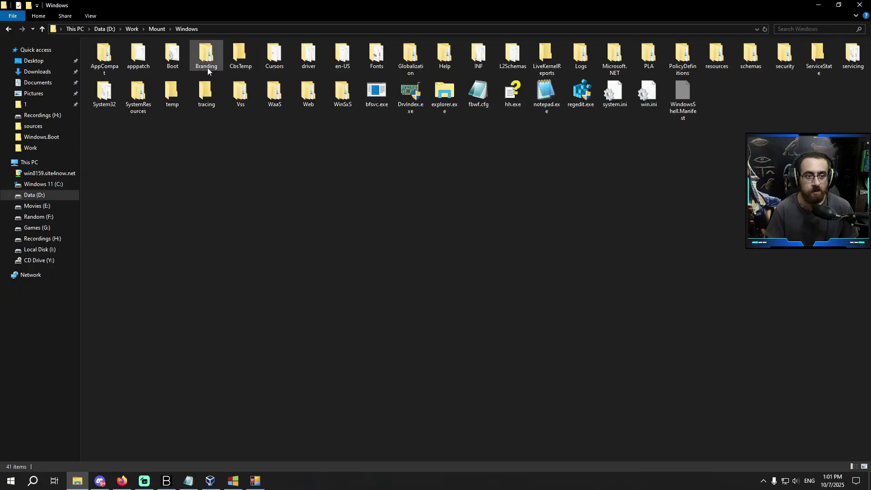
{"action": "double_click", "coordinate": [173, 57]}
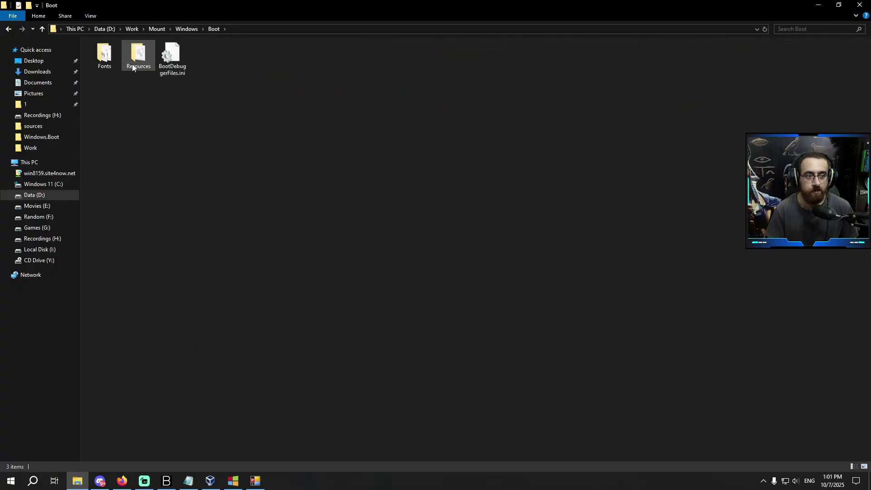
{"action": "double_click", "coordinate": [134, 59]}
{"action": "left_click", "coordinate": [138, 62]}
{"action": "right_click", "coordinate": [138, 61]}
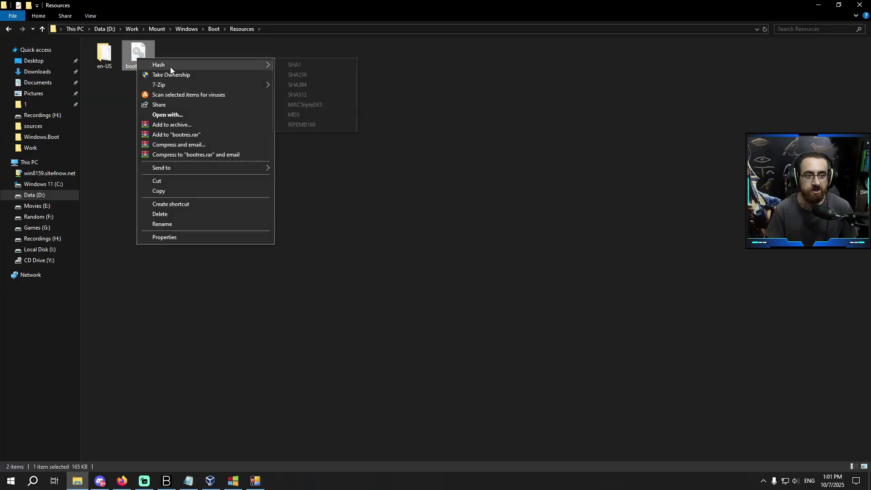
{"action": "left_click", "coordinate": [129, 72]}
{"action": "right_click", "coordinate": [139, 60]}
{"action": "left_click", "coordinate": [183, 77]}
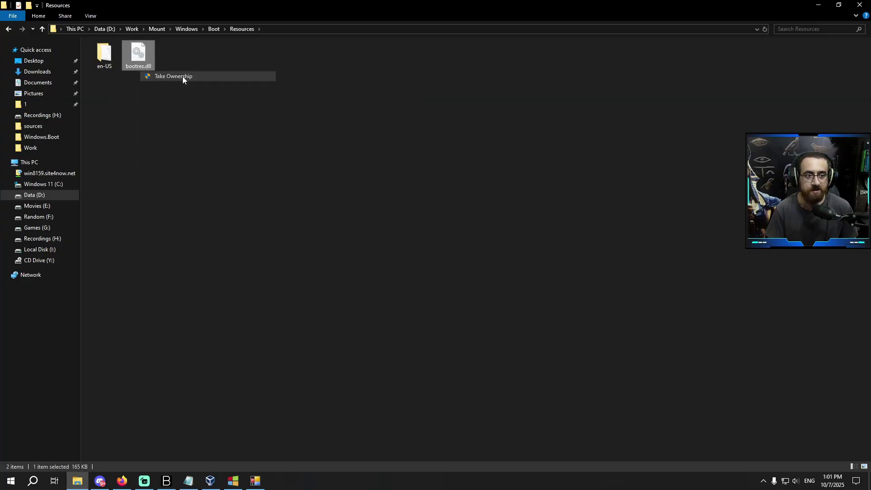
Replace the mounted image's bootres.dll with the copied Windows 10 version and return to the Work folder
{"action": "right_click", "coordinate": [186, 98]}
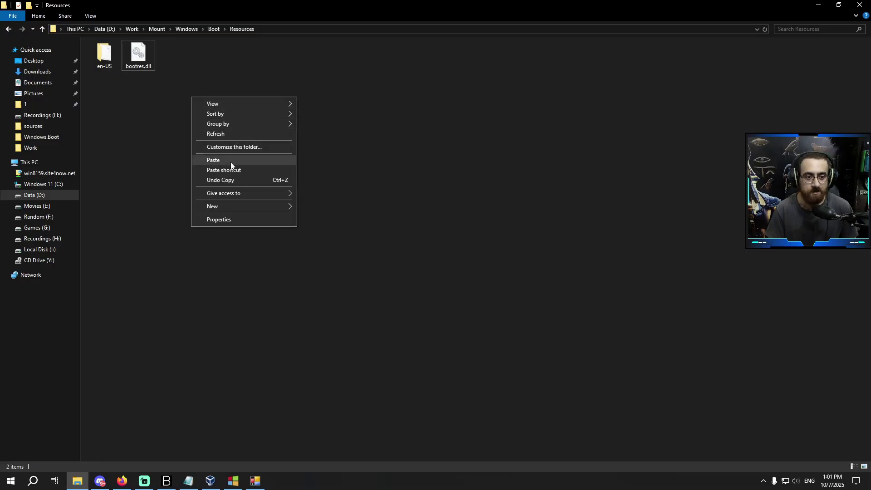
{"action": "left_click", "coordinate": [231, 160]}
{"action": "left_click", "coordinate": [389, 169]}
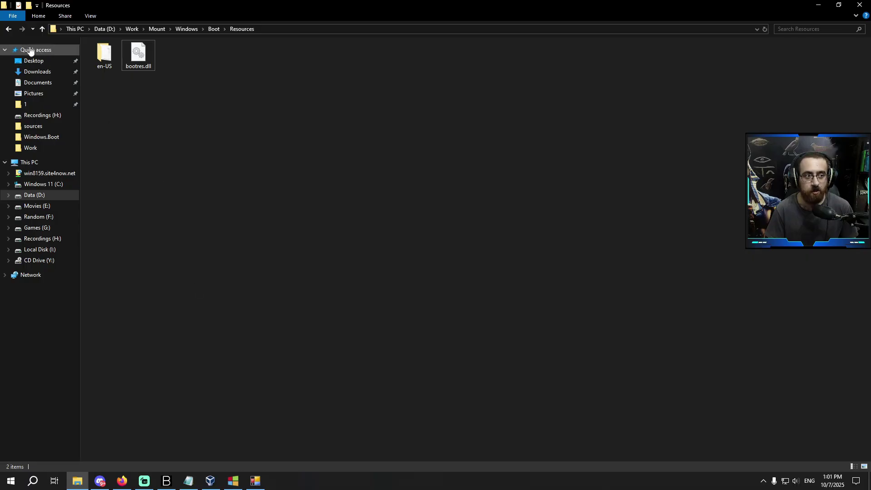
{"action": "left_click", "coordinate": [7, 34]}
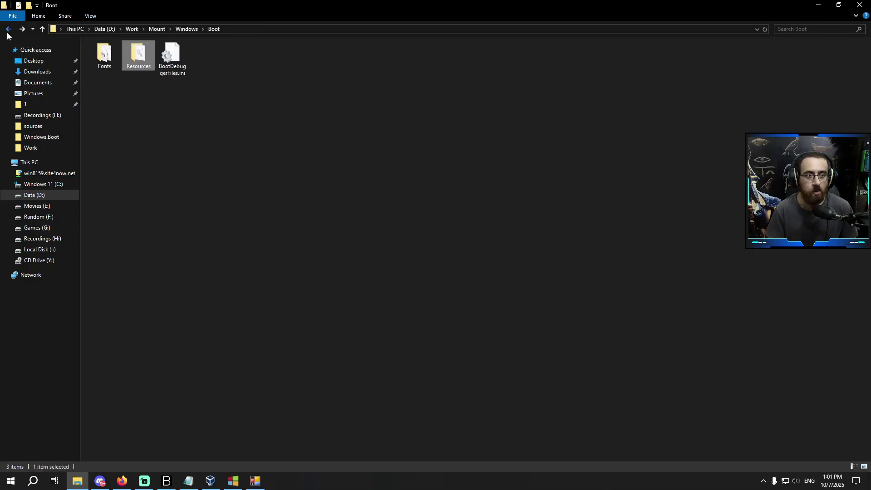
{"action": "left_click", "coordinate": [8, 34]}
{"action": "left_click", "coordinate": [7, 32]}
{"action": "left_click", "coordinate": [200, 215]}
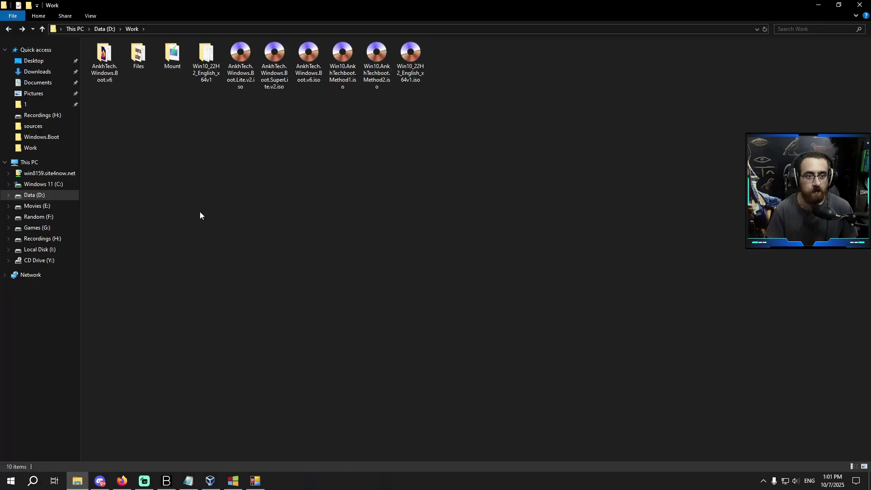
Preview background.bmp in D:\Work\Mount\sources, then close the viewer
{"action": "double_click", "coordinate": [172, 63]}
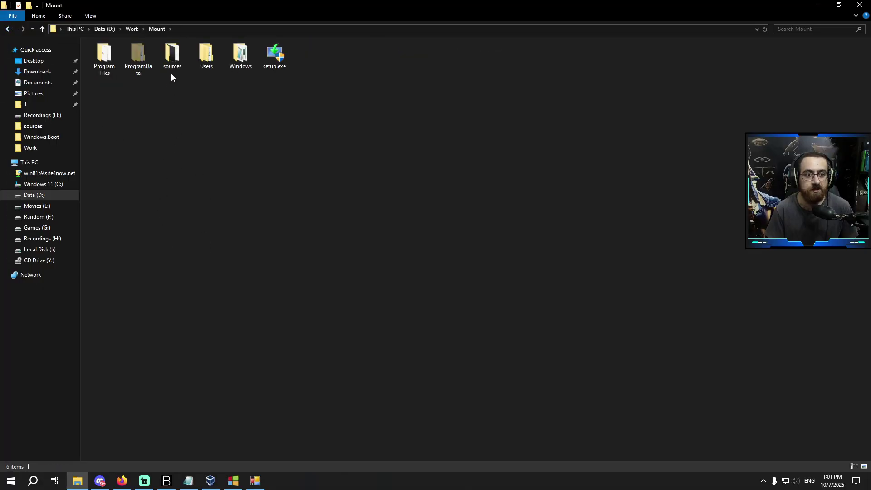
{"action": "left_click", "coordinate": [177, 67]}
{"action": "double_click", "coordinate": [178, 67]}
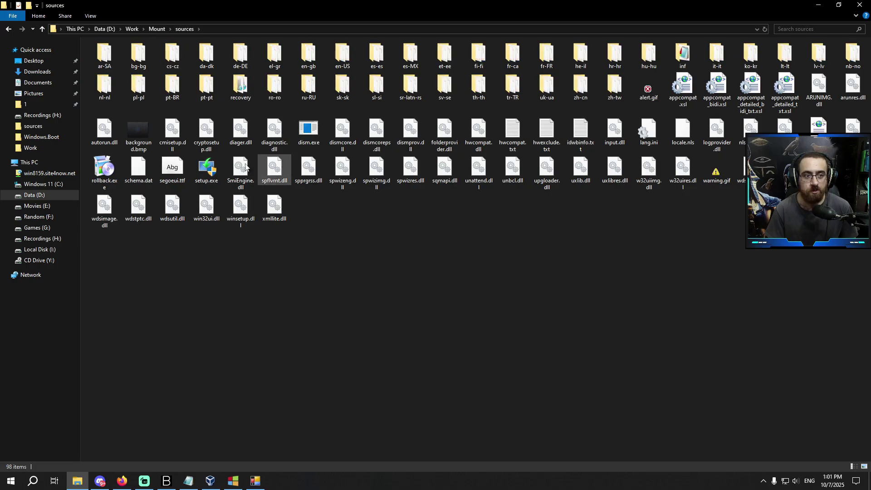
{"action": "double_click", "coordinate": [141, 137]}
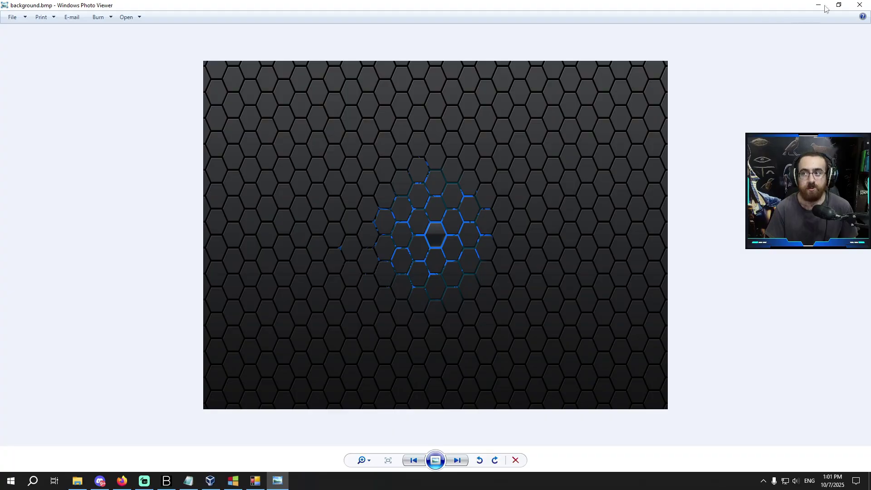
{"action": "left_click", "coordinate": [860, 4]}
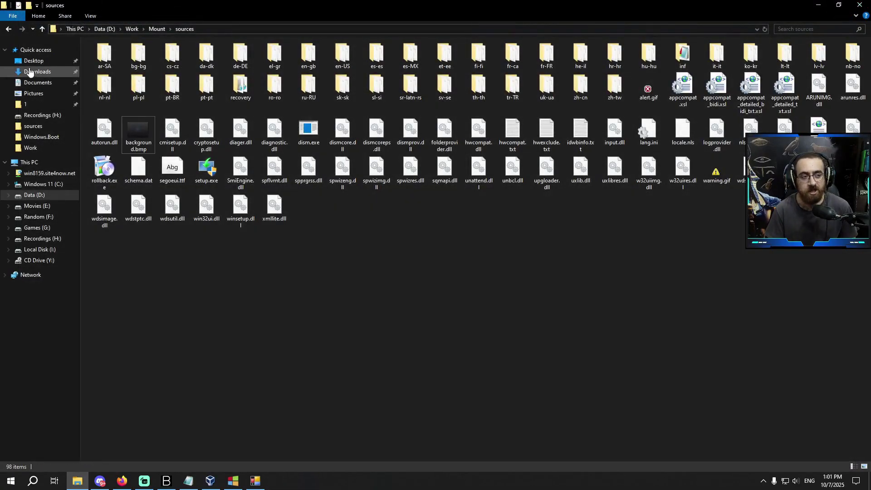
Copy ARUNIMG.dll, background.bmp and spwizimg.dll from D:\Work\Files\Win10\sources
{"action": "left_click", "coordinate": [8, 29]}
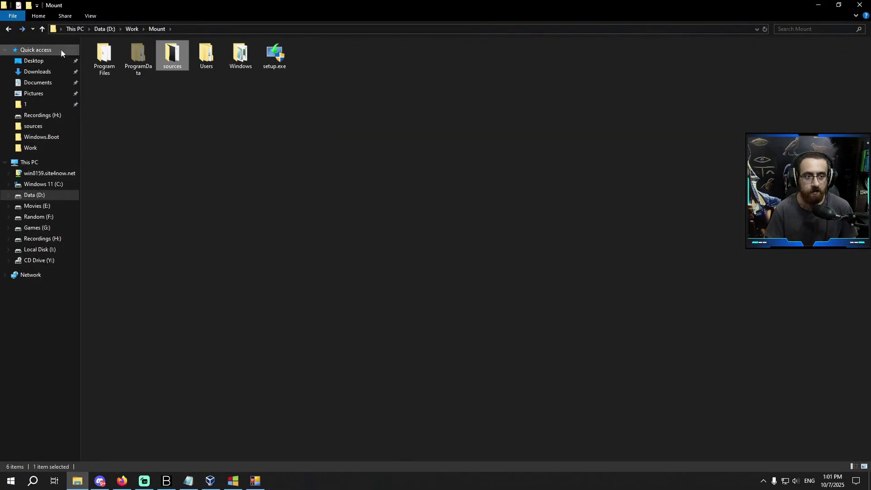
{"action": "left_click", "coordinate": [8, 29]}
{"action": "double_click", "coordinate": [137, 55]}
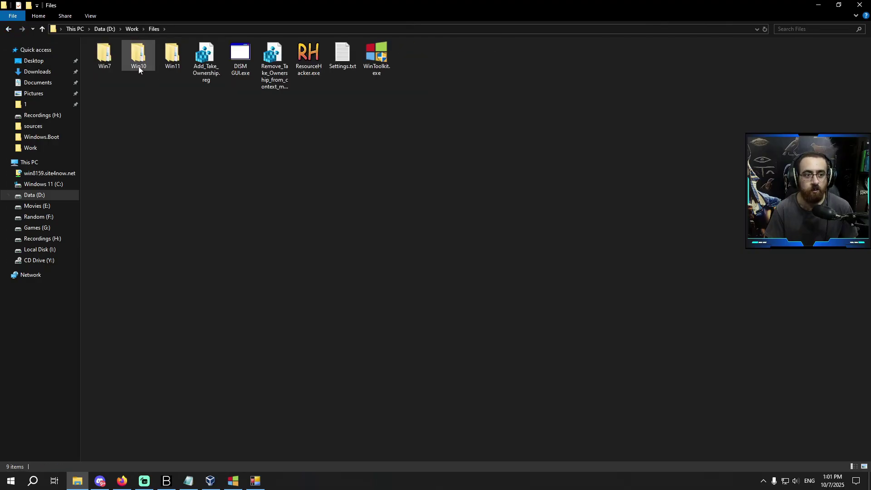
{"action": "double_click", "coordinate": [138, 68]}
{"action": "double_click", "coordinate": [105, 54]}
{"action": "left_click_drag", "start_coordinate": [189, 97], "coordinate": [107, 67]}
{"action": "left_click_drag", "start_coordinate": [186, 92], "coordinate": [110, 57]}
{"action": "right_click", "coordinate": [111, 56]}
{"action": "left_click", "coordinate": [143, 180]}
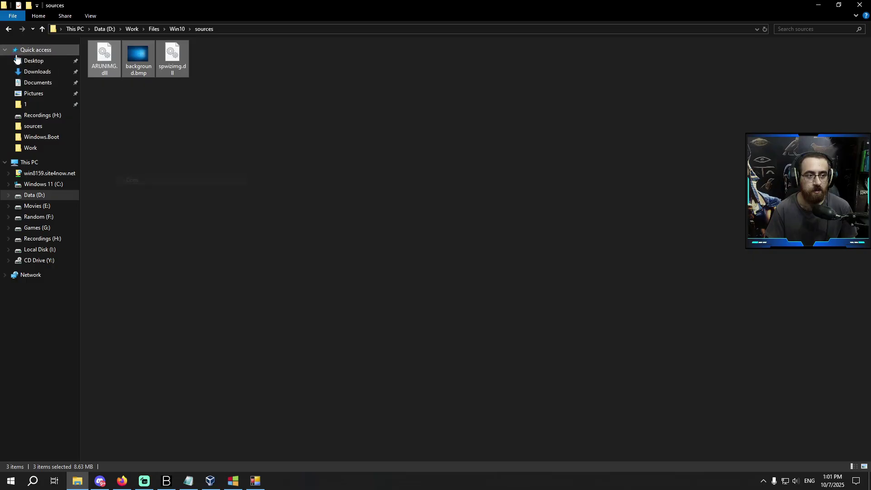
Take ownership of the sources folder in D:\Work\Mount
{"action": "left_click", "coordinate": [43, 29]}
{"action": "left_click", "coordinate": [42, 29]}
{"action": "left_click", "coordinate": [42, 29]}
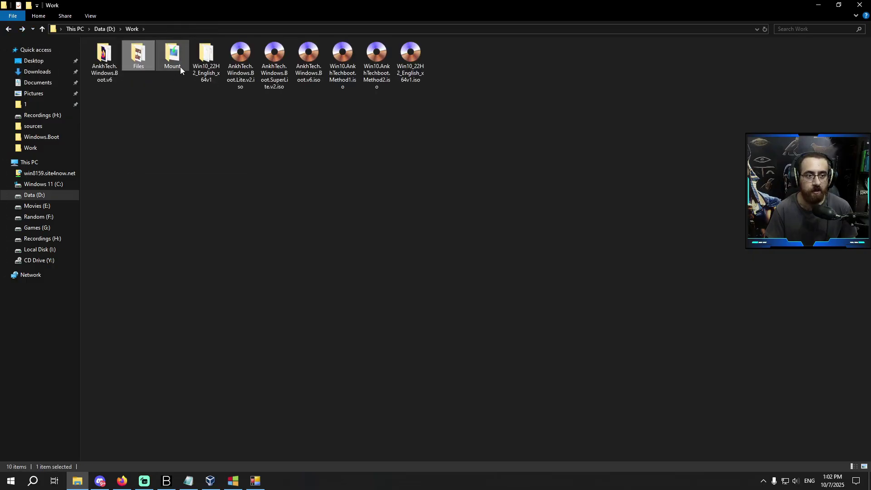
{"action": "double_click", "coordinate": [179, 64]}
{"action": "double_click", "coordinate": [175, 67]}
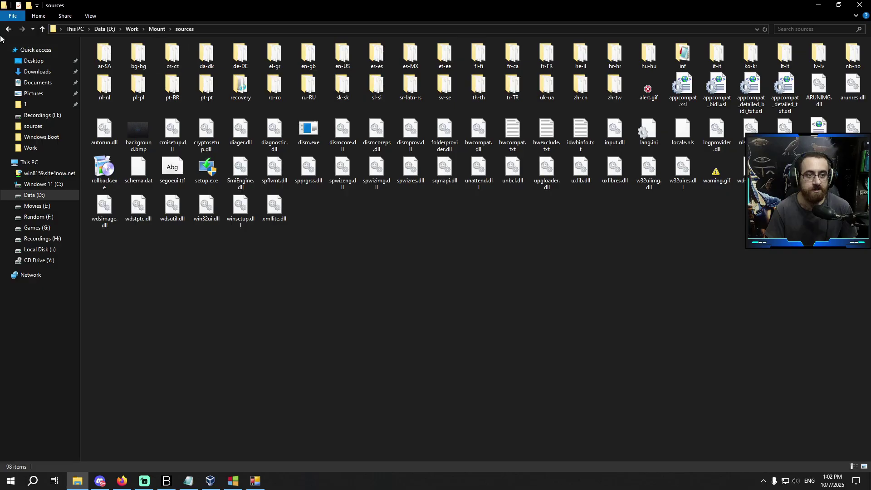
{"action": "key", "text": "alt+Left"}
{"action": "right_click", "coordinate": [176, 63]}
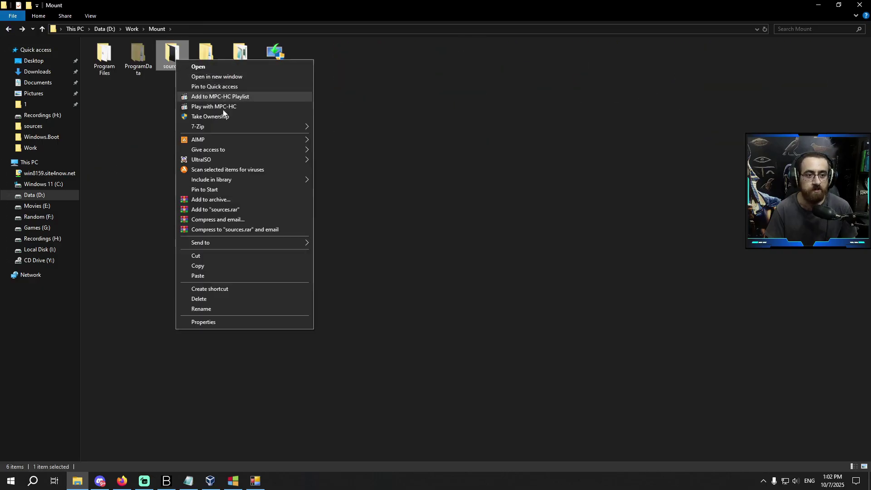
{"action": "left_click", "coordinate": [226, 119]}
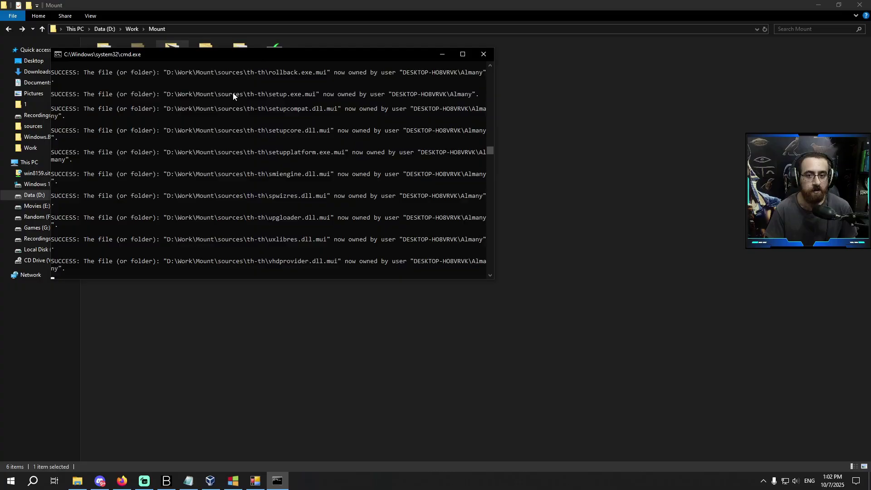
Take ownership of the Resources folder in D:\Work\Mount\Windows\Boot
{"action": "double_click", "coordinate": [240, 61]}
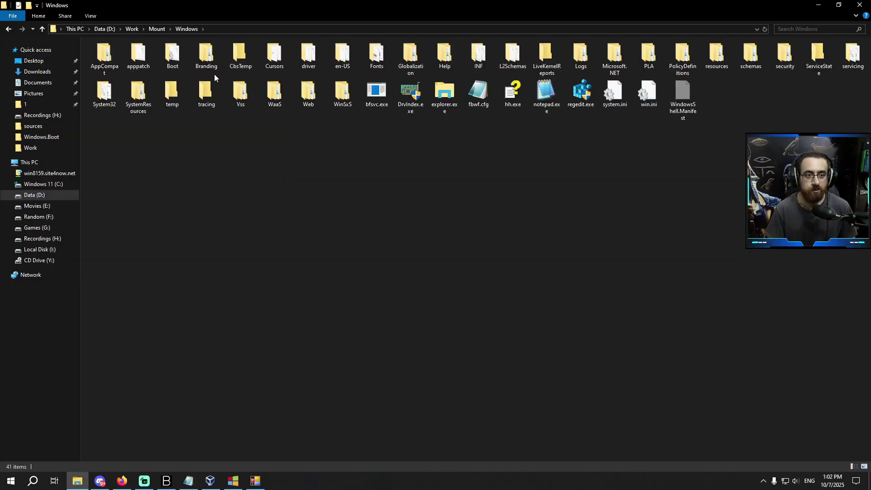
{"action": "double_click", "coordinate": [171, 66]}
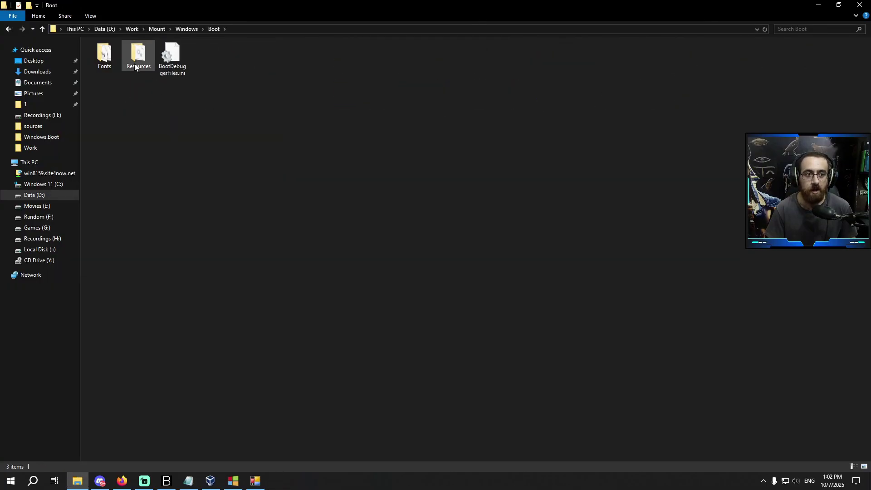
{"action": "right_click", "coordinate": [137, 60]}
{"action": "left_click", "coordinate": [239, 119]}
{"action": "left_click", "coordinate": [8, 29]}
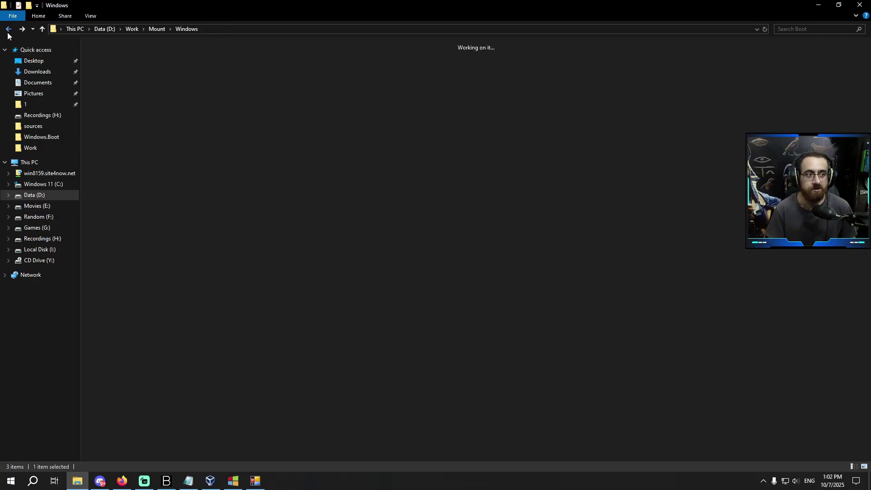
Paste the three copied files into D:\Work\Mount\sources, replacing the existing ones, and return to the Work folder
{"action": "left_click", "coordinate": [8, 29]}
{"action": "double_click", "coordinate": [186, 58]}
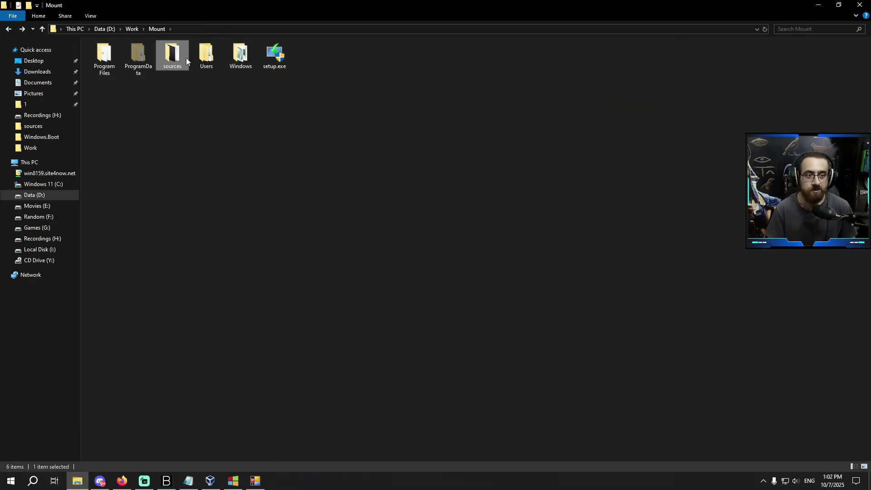
{"action": "right_click", "coordinate": [252, 270]}
{"action": "left_click", "coordinate": [289, 333]}
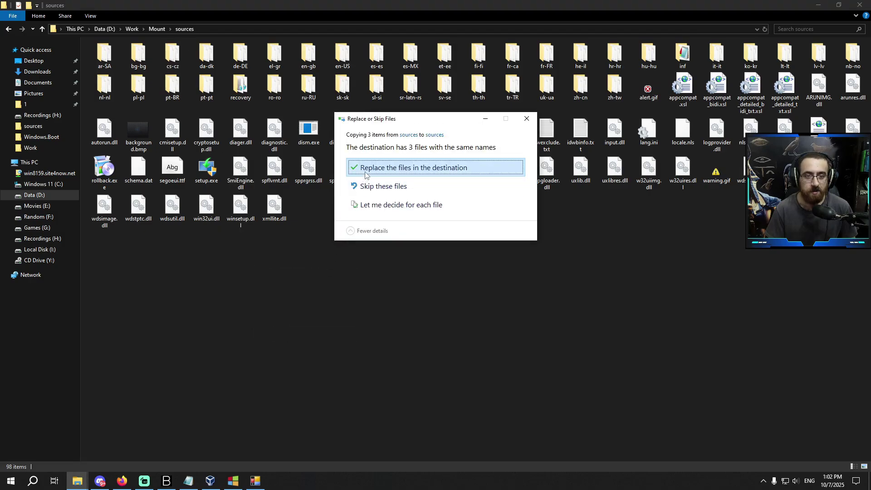
{"action": "left_click", "coordinate": [391, 166]}
{"action": "right_click", "coordinate": [311, 241]}
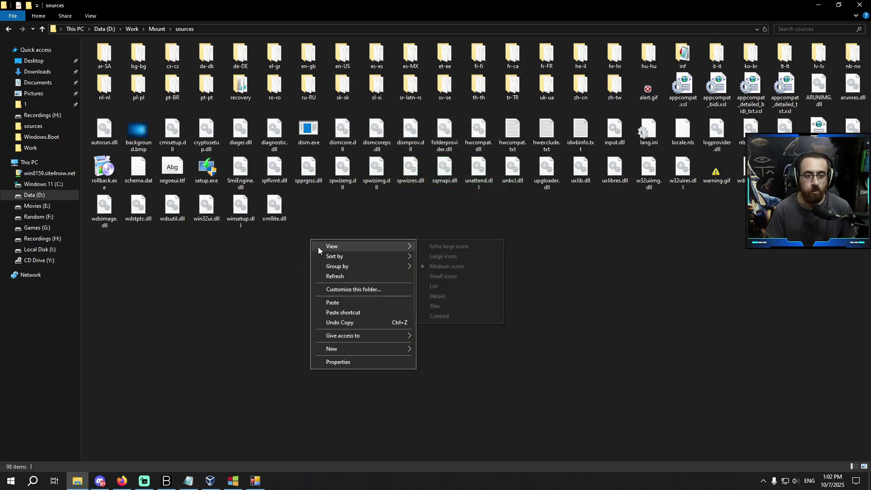
{"action": "left_click", "coordinate": [333, 276]}
{"action": "left_click", "coordinate": [8, 29]}
{"action": "left_click", "coordinate": [9, 32]}
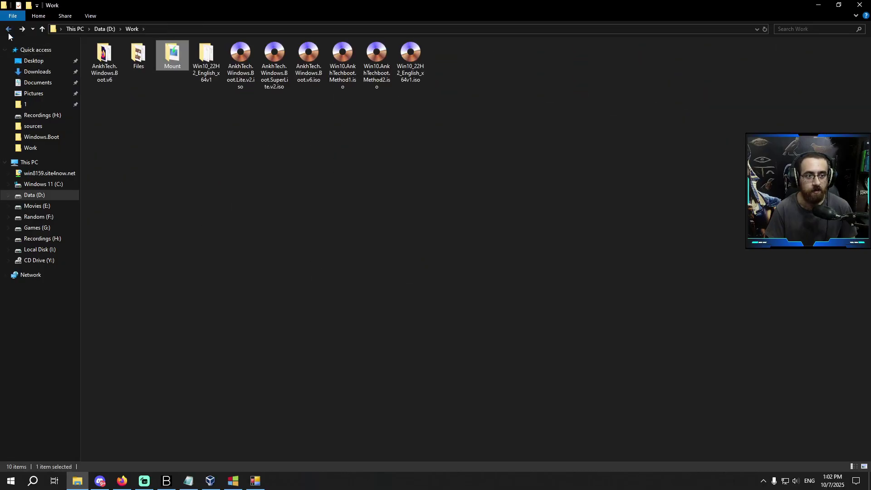
Dismount boot.wim in DISM GUI and commit the changes
{"action": "left_click", "coordinate": [255, 481]}
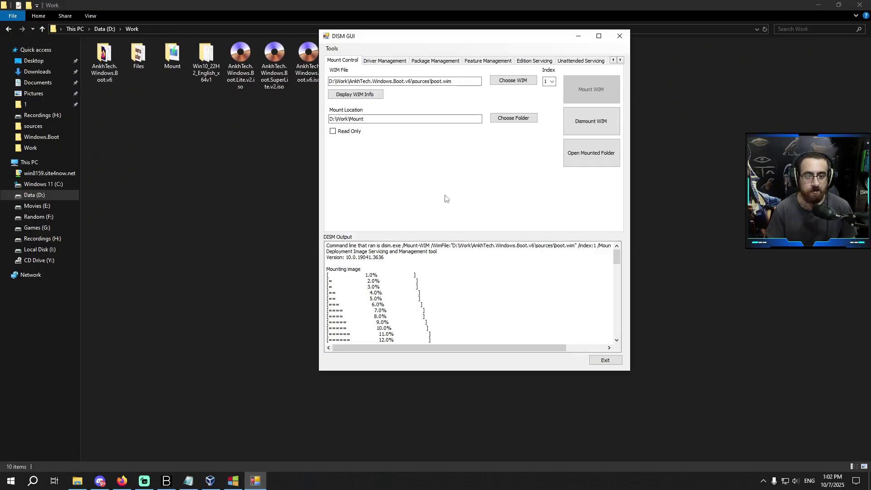
{"action": "left_click", "coordinate": [591, 121]}
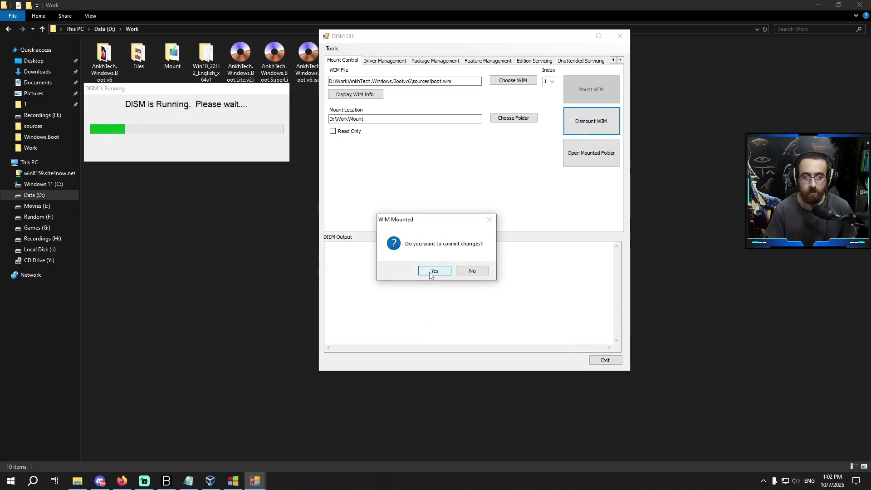
{"action": "left_click", "coordinate": [433, 271]}
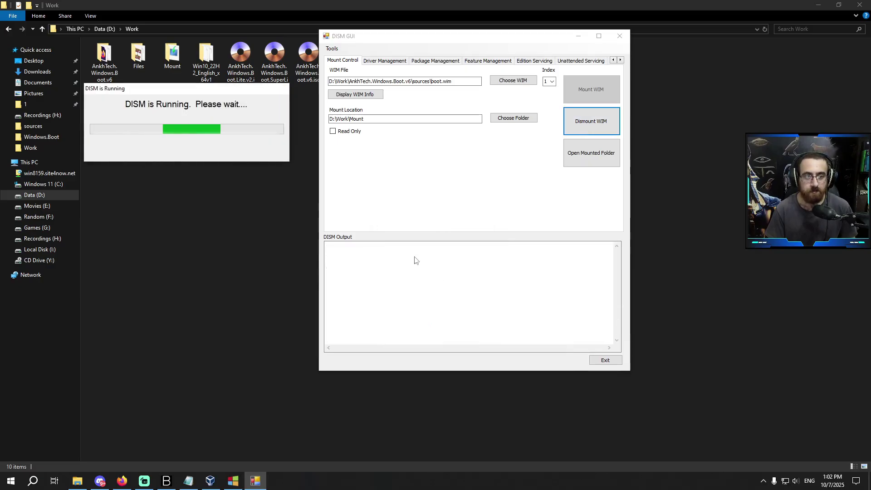
Permanently delete Win10.AnkhTechboot.Method2.iso from the Work folder
{"action": "left_click", "coordinate": [268, 238]}
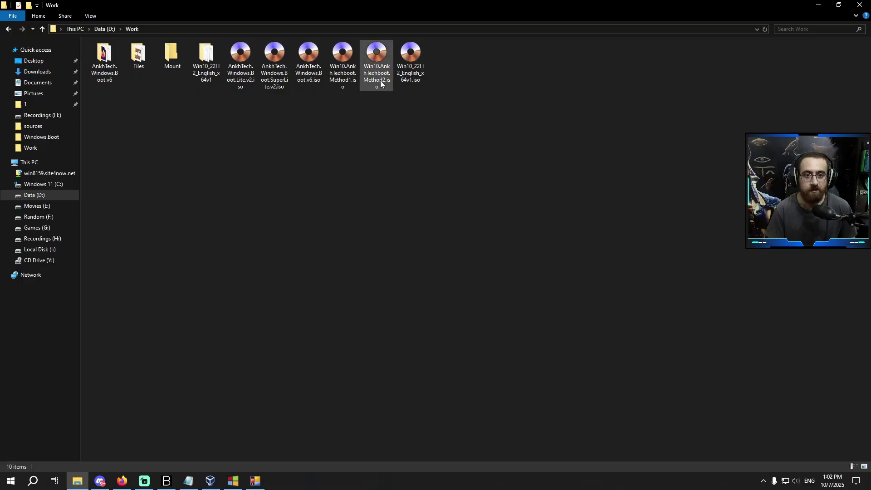
{"action": "left_click", "coordinate": [382, 84]}
{"action": "key", "text": "shift+Delete"}
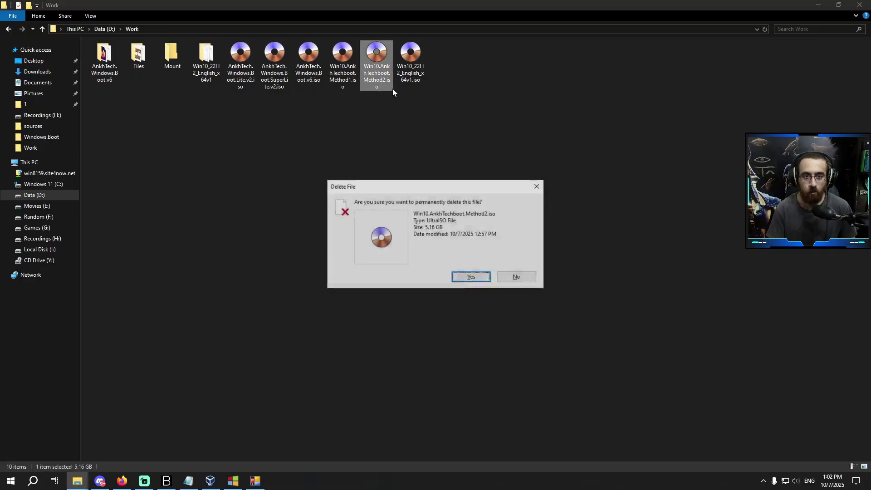
{"action": "key", "text": "Return"}
Switch to Win Toolkit, load D:\Work\AnkhTech.Windows.Boot.v6\sources\boot.wim in the All-In-One Integrator and rebuild it
{"action": "left_click", "coordinate": [233, 481]}
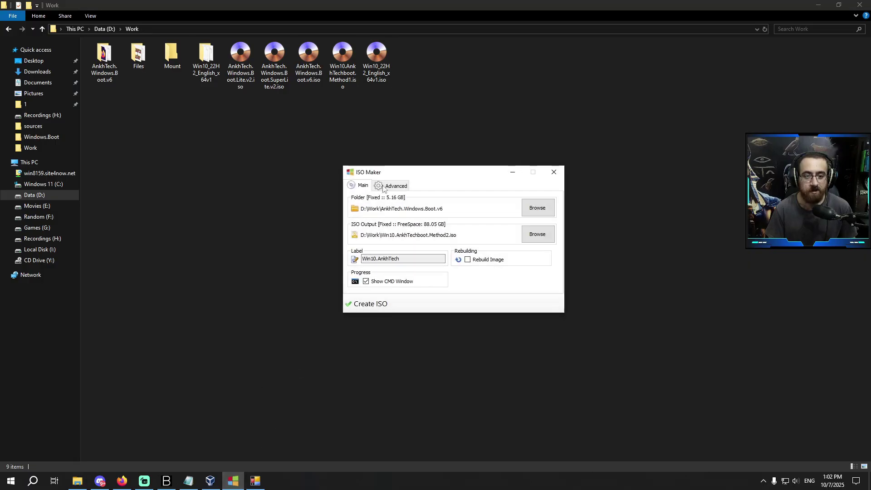
{"action": "left_click", "coordinate": [554, 172]}
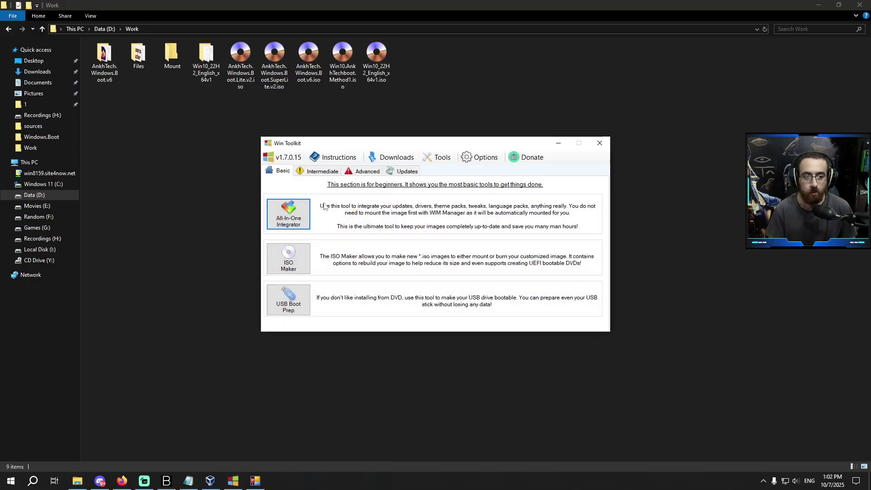
{"action": "left_click", "coordinate": [296, 213]}
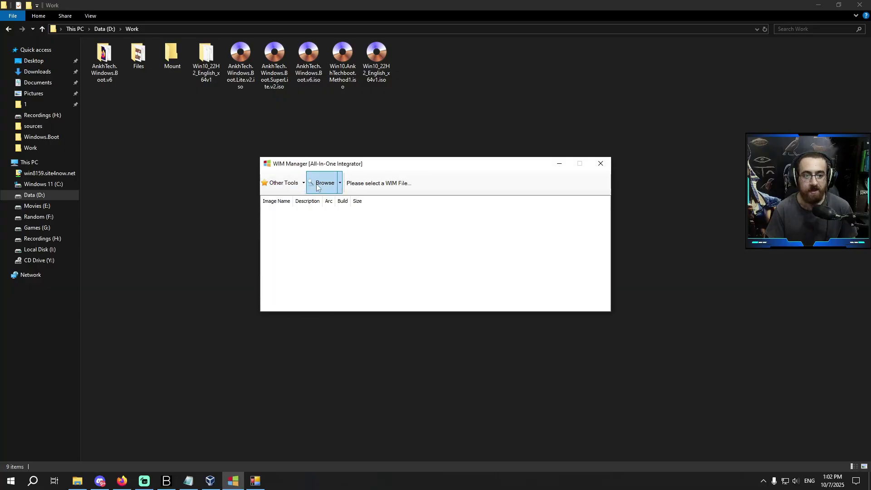
{"action": "left_click", "coordinate": [324, 182]}
{"action": "left_click", "coordinate": [328, 220]}
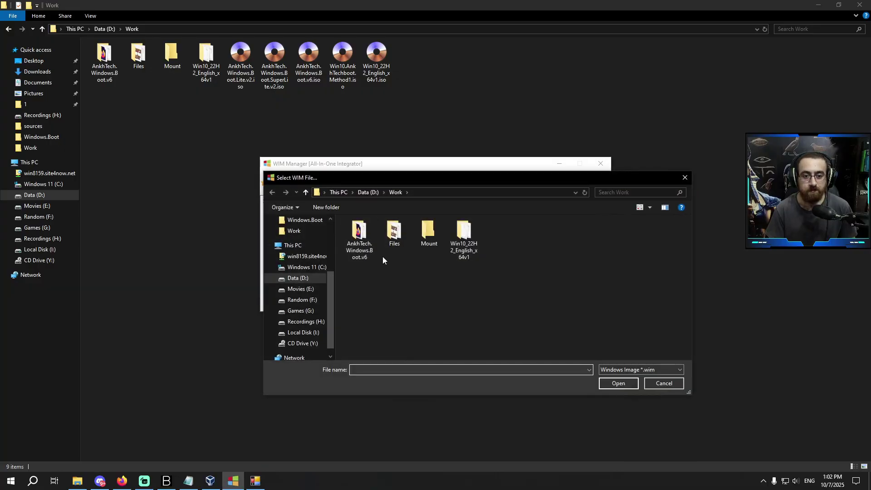
{"action": "double_click", "coordinate": [371, 254]}
{"action": "double_click", "coordinate": [419, 248]}
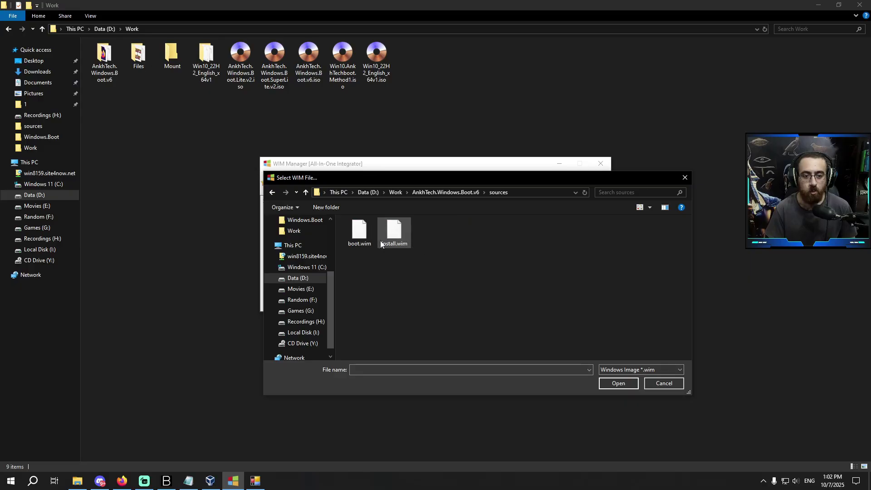
{"action": "double_click", "coordinate": [361, 236]}
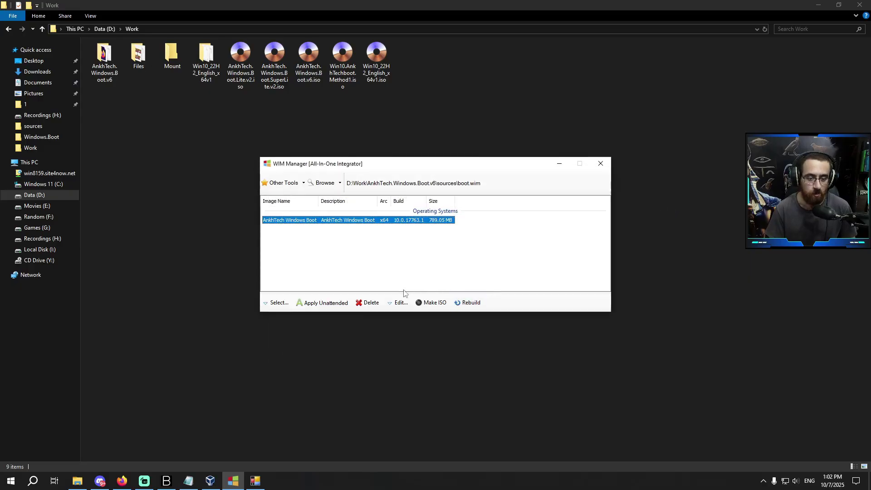
{"action": "left_click", "coordinate": [474, 304]}
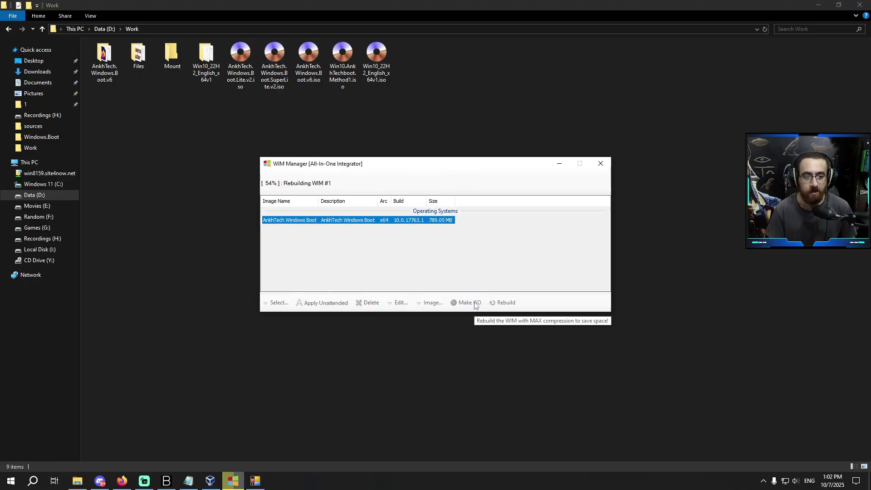
Create D:\Work\Win10.AnkhTechboot.Method2.iso from the AnkhTech.Windows.Boot.v6 folder with ISO Maker, leaving Rebuild Image off
{"action": "left_click", "coordinate": [601, 163]}
{"action": "left_click", "coordinate": [289, 259]}
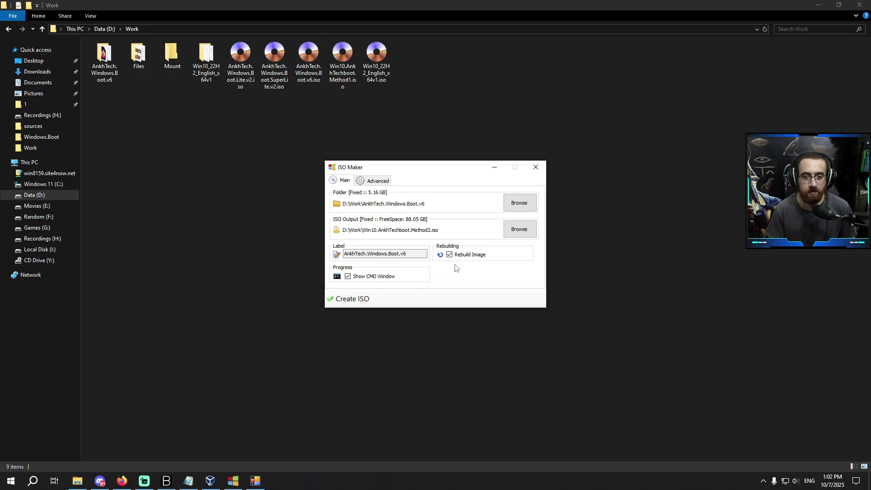
{"action": "left_click", "coordinate": [357, 304]}
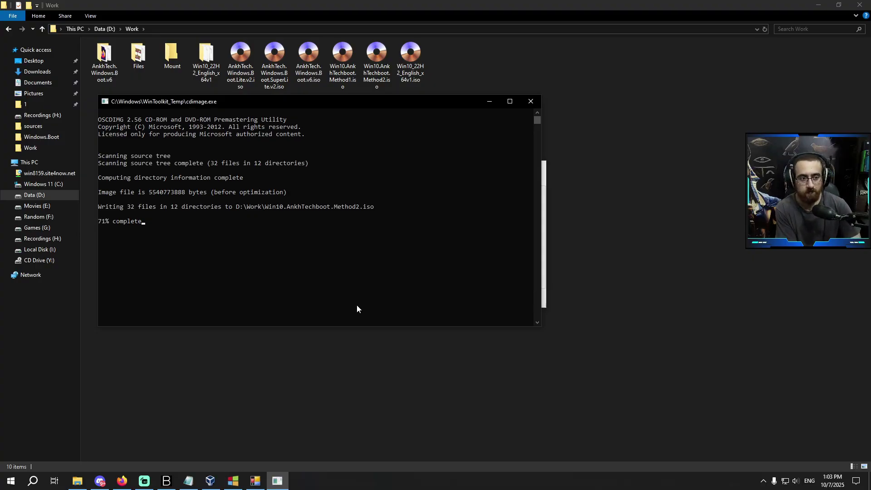
{"action": "left_click", "coordinate": [462, 271]}
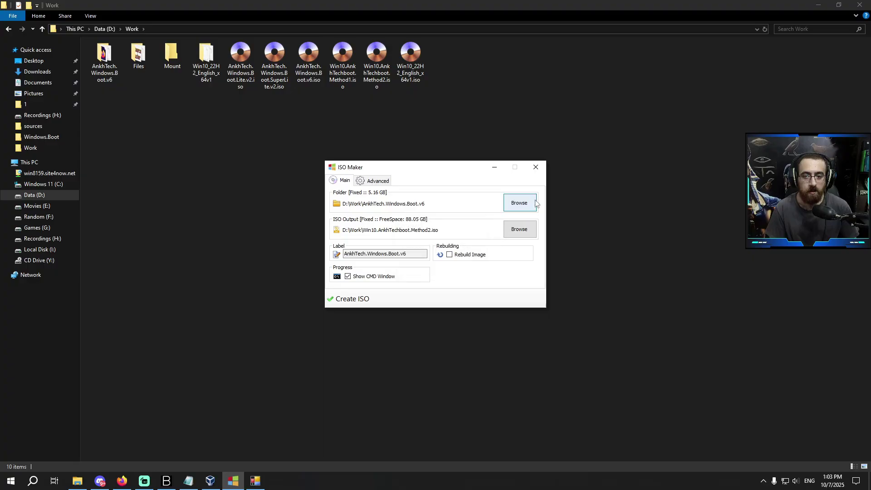
{"action": "left_click", "coordinate": [536, 167]}
Switch to VirtualBox, attach Win10.AnkhTechboot.Method2.iso as the windows 1000 machine's optical disk and start the machine
{"action": "left_click", "coordinate": [218, 369]}
{"action": "left_click", "coordinate": [210, 481]}
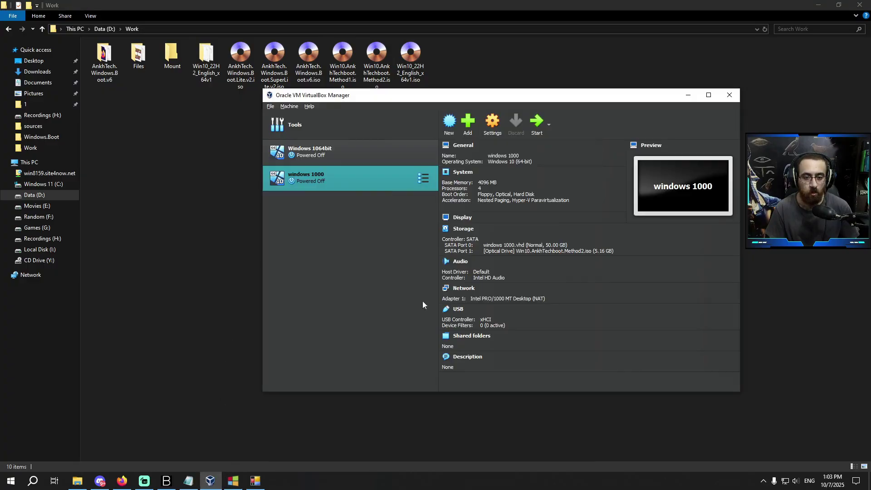
{"action": "left_click", "coordinate": [562, 251]}
{"action": "left_click", "coordinate": [570, 267]}
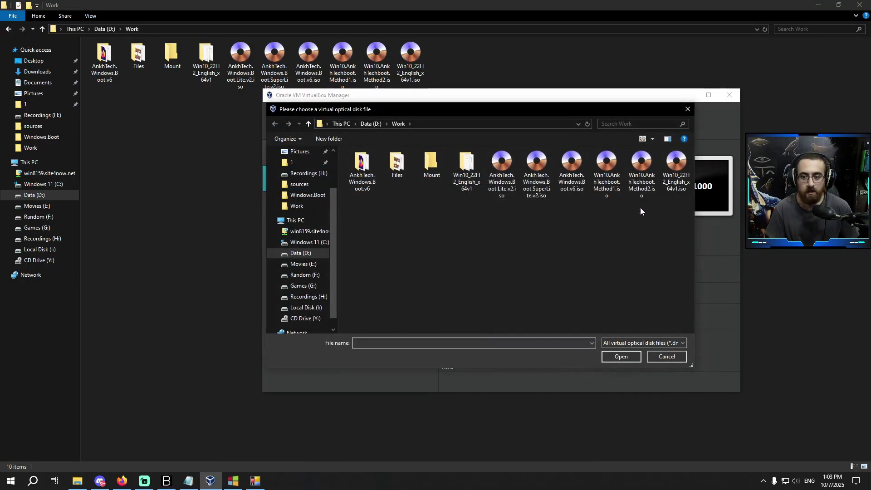
{"action": "double_click", "coordinate": [641, 167]}
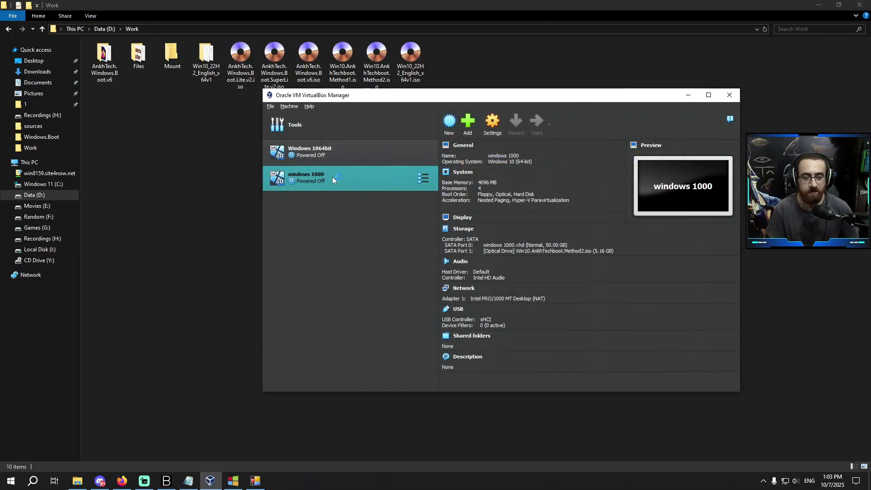
{"action": "double_click", "coordinate": [332, 180]}
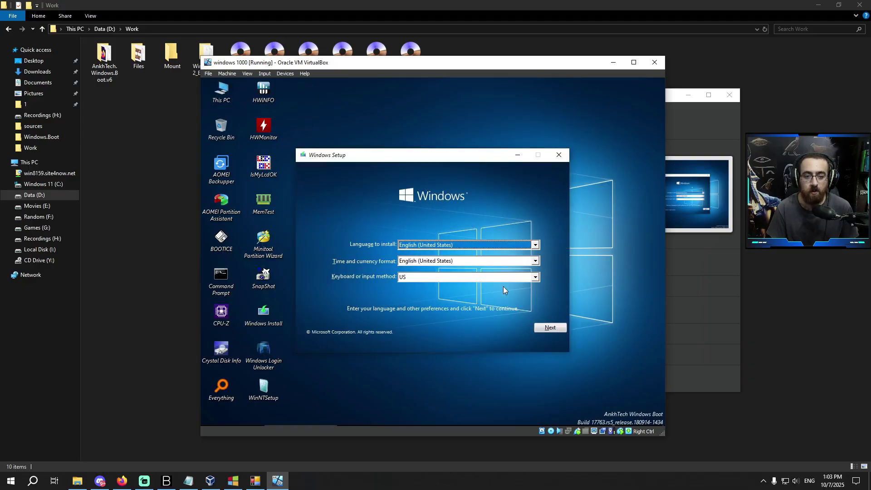
Test Windows Setup in the virtual machine by skipping the product key and selecting Windows 10 Pro, and cancel the installation
{"action": "left_click", "coordinate": [538, 328]}
{"action": "left_click", "coordinate": [445, 251]}
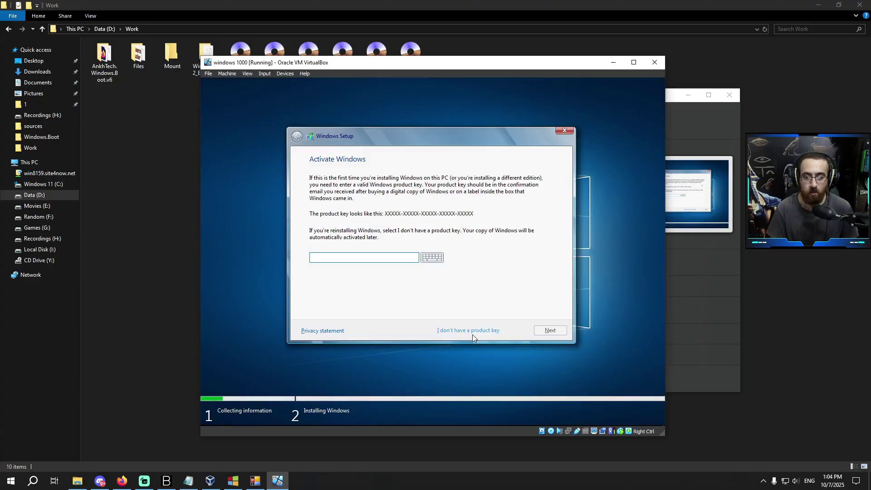
{"action": "left_click", "coordinate": [472, 331]}
{"action": "left_click", "coordinate": [371, 233]}
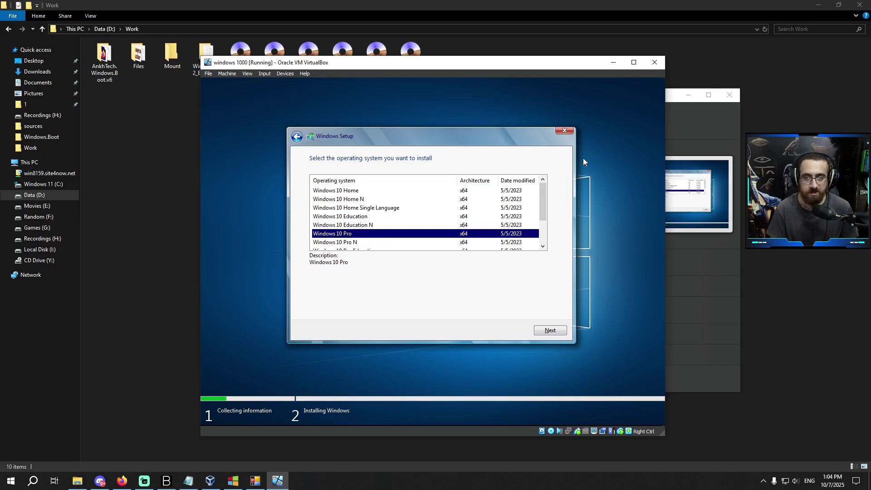
{"action": "left_click", "coordinate": [565, 131]}
{"action": "left_click", "coordinate": [496, 293]}
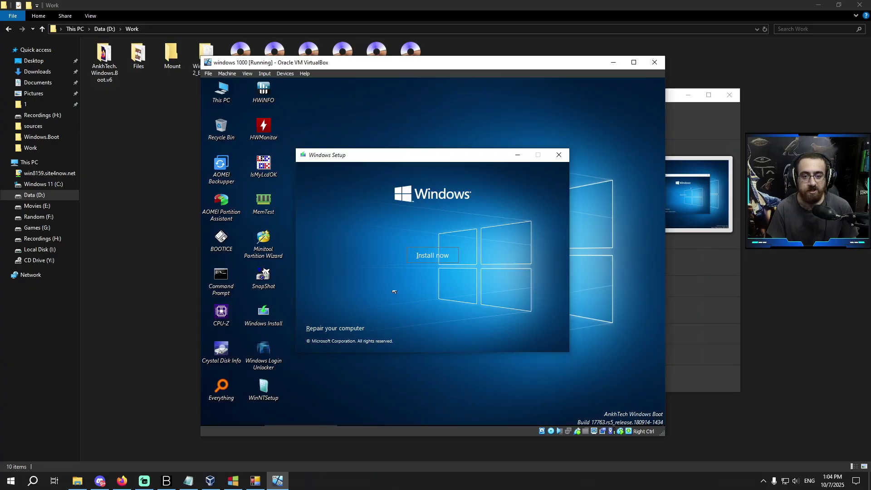
{"action": "left_click_drag", "start_coordinate": [474, 162], "coordinate": [489, 165]}
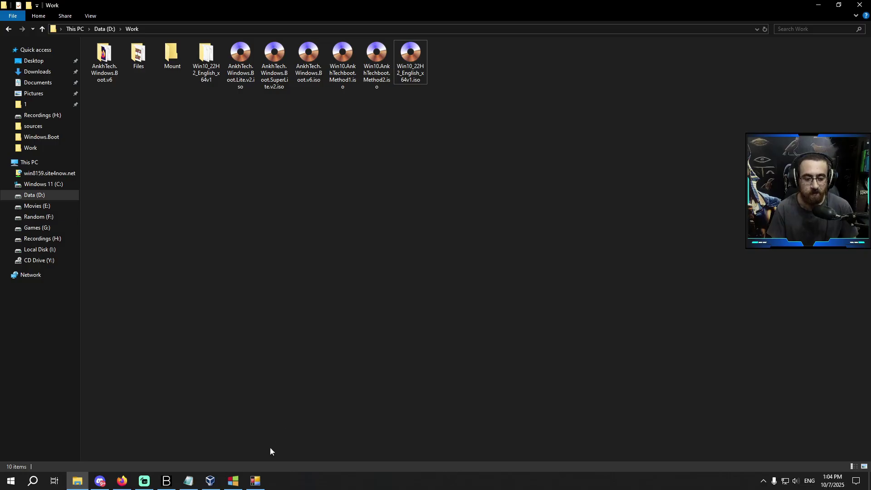
Switch to DISM GUI and mount index 1 of boot.wim into D:\Work\Mount
{"action": "left_click", "coordinate": [254, 481]}
{"action": "left_click", "coordinate": [589, 89]}
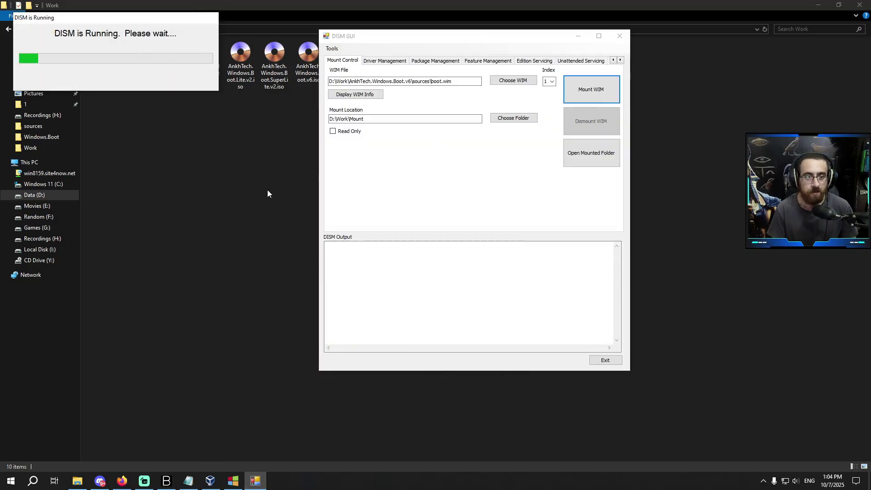
Open 2313.jpg from the Work folder in Paint and resize it to 1024 × 768 pixels without maintaining the aspect ratio
{"action": "left_click", "coordinate": [238, 61]}
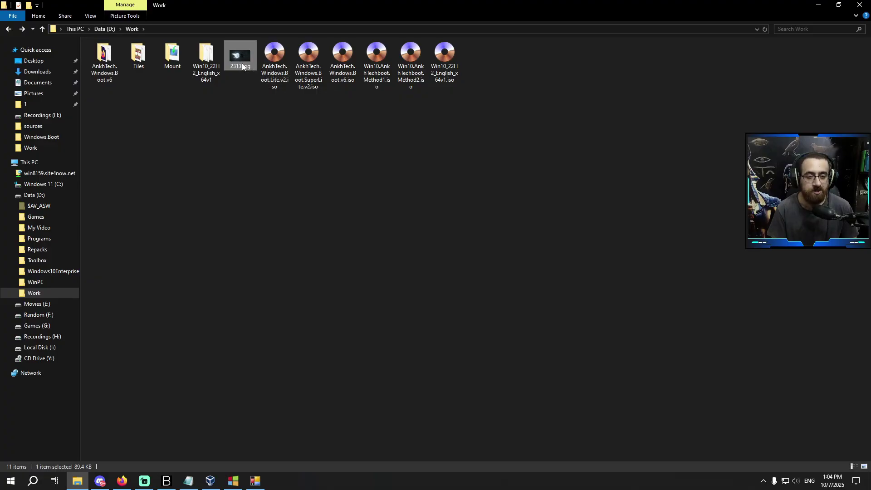
{"action": "right_click", "coordinate": [242, 60]}
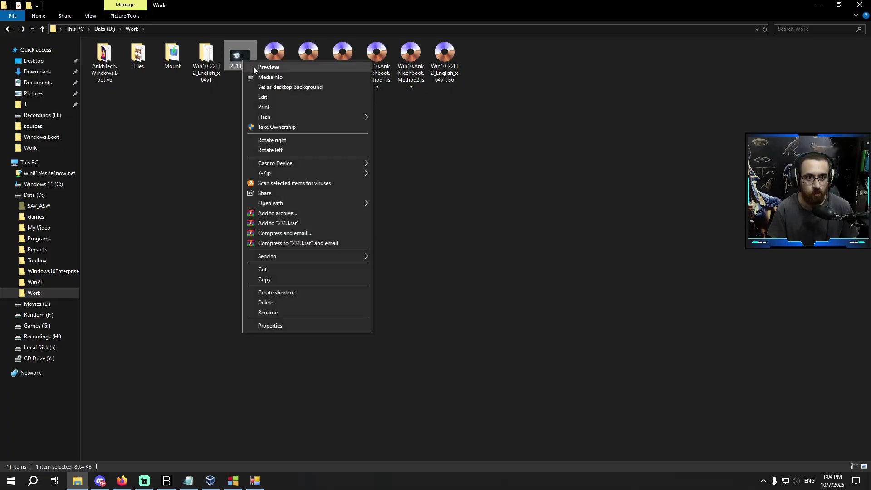
{"action": "left_click", "coordinate": [263, 98]}
{"action": "left_click_drag", "start_coordinate": [394, 100], "coordinate": [374, 82]}
{"action": "left_click", "coordinate": [237, 117]}
{"action": "left_click", "coordinate": [262, 150]}
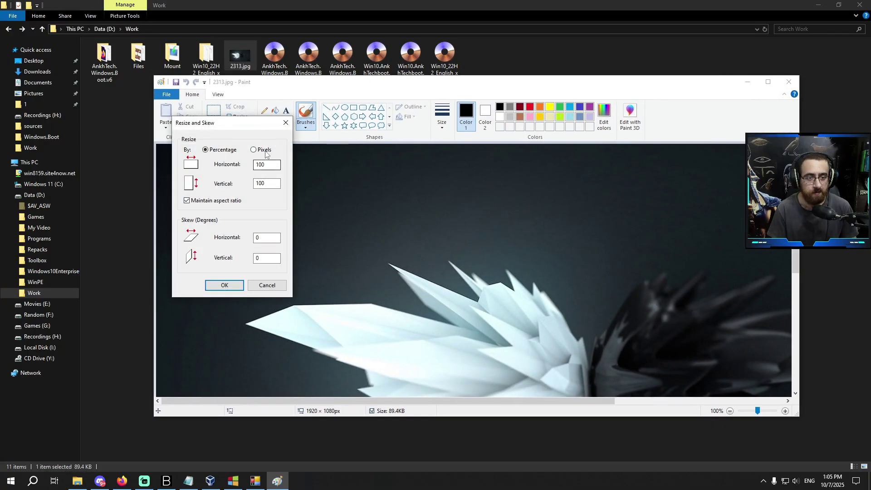
{"action": "left_click_drag", "start_coordinate": [275, 164], "coordinate": [229, 166]}
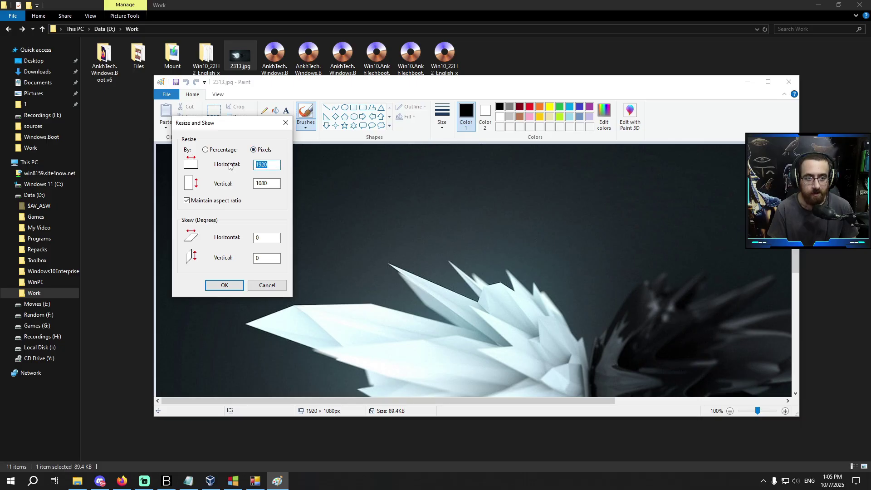
{"action": "type", "text": "1"}
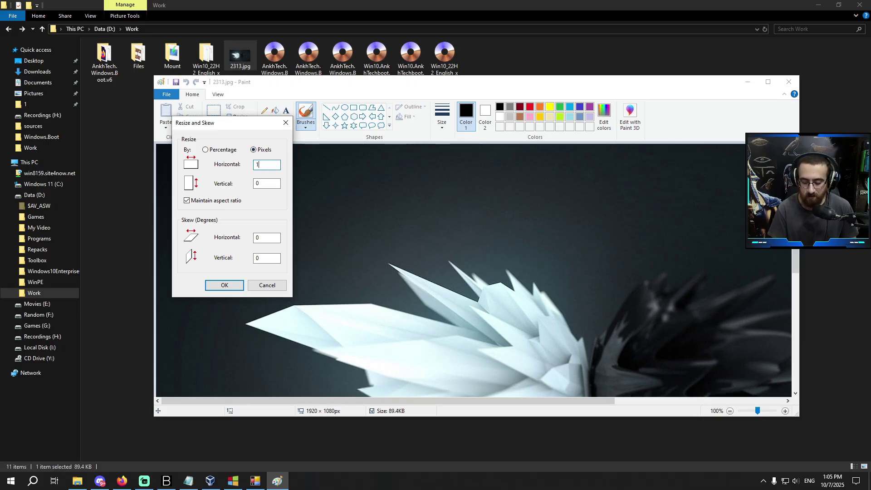
{"action": "left_click", "coordinate": [238, 202]}
{"action": "left_click_drag", "start_coordinate": [274, 183], "coordinate": [238, 182]}
{"action": "type", "text": "7"}
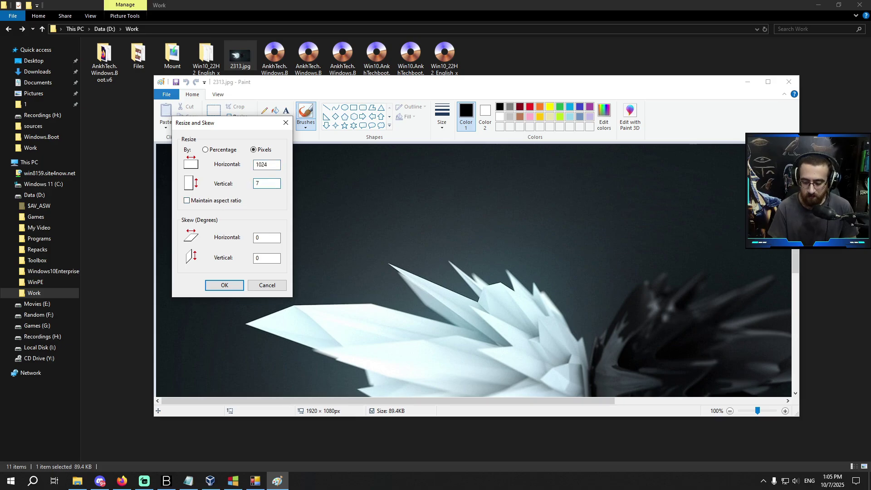
{"action": "type", "text": "68"}
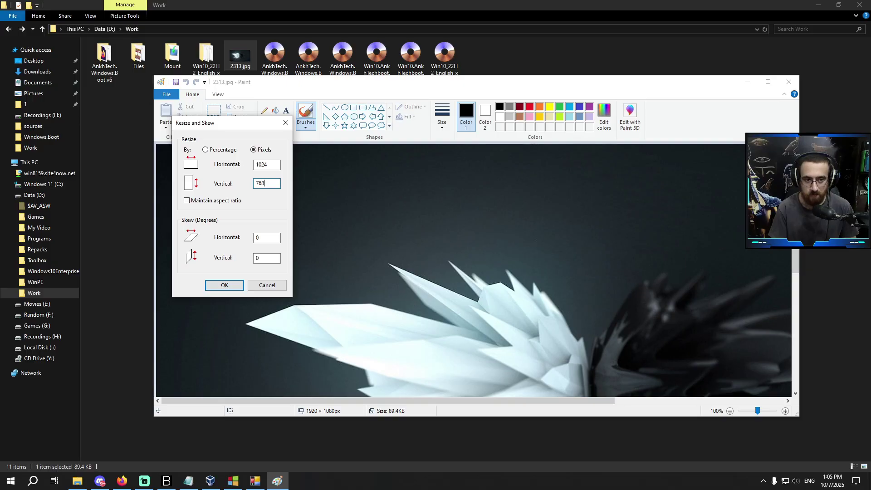
{"action": "left_click", "coordinate": [232, 285]}
Save the resized image as a 24-bit bitmap named background in the Work folder and close Paint
{"action": "scroll", "coordinate": [459, 226], "scroll_direction": "up", "scroll_amount": 3}
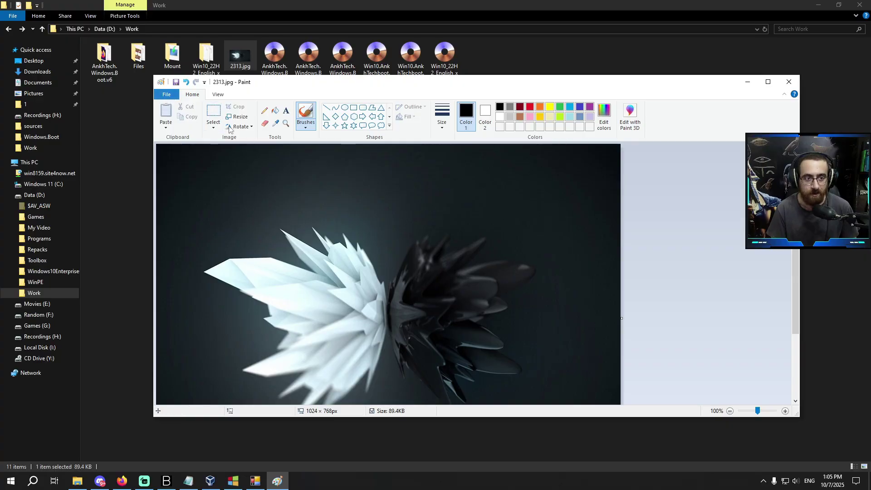
{"action": "left_click", "coordinate": [167, 95]}
{"action": "mouse_move", "coordinate": [218, 177]}
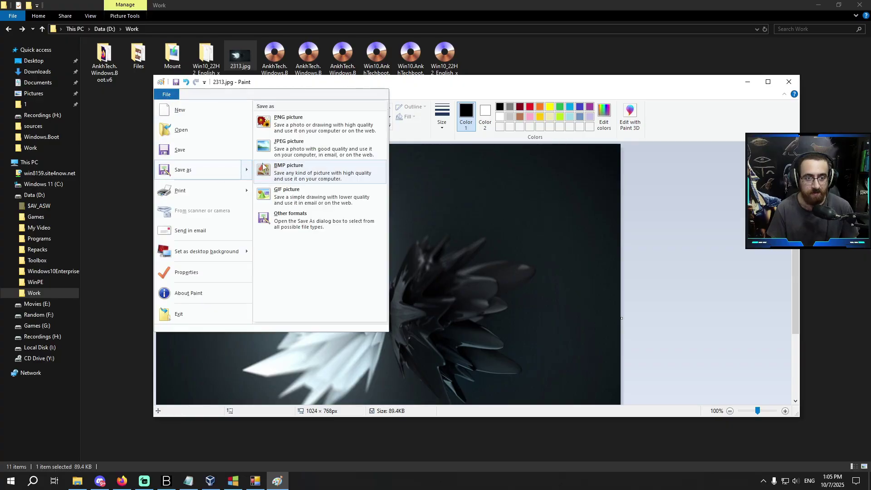
{"action": "left_click", "coordinate": [293, 174]}
{"action": "type", "text": "background"}
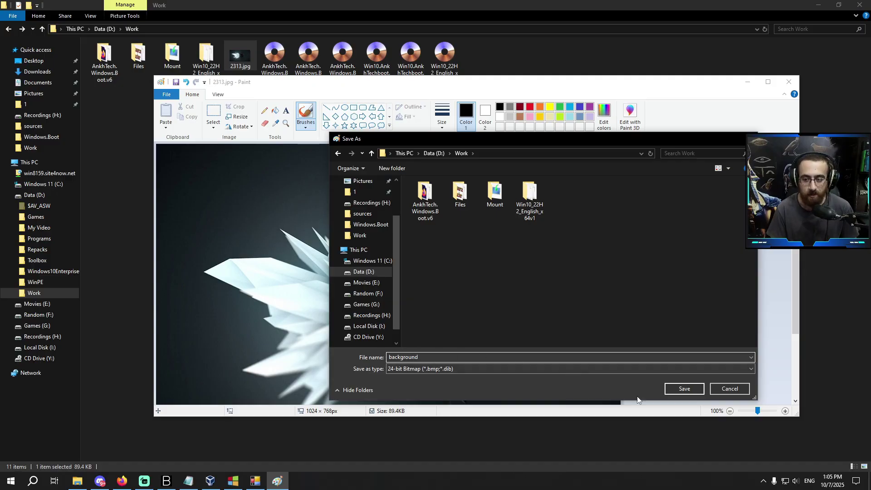
{"action": "left_click", "coordinate": [684, 389]}
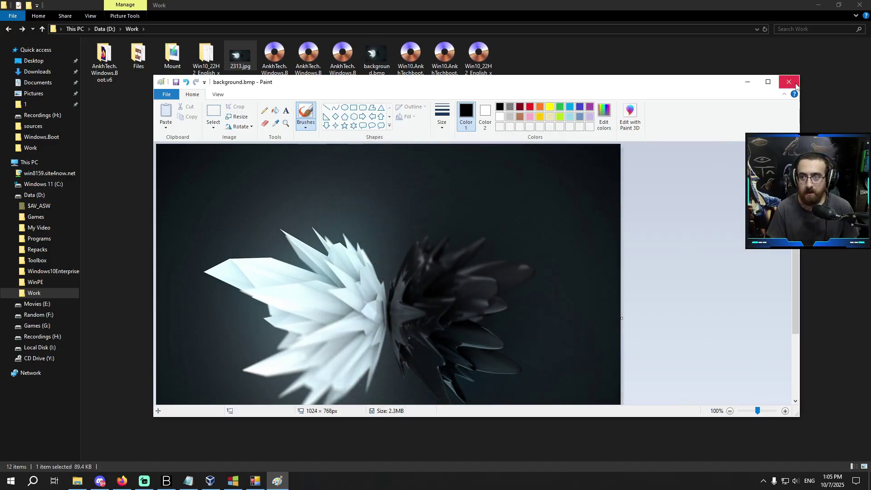
{"action": "left_click", "coordinate": [796, 85]}
Copy background.bmp from the Work folder over the existing one in Mount\sources, and preview the replaced image
{"action": "left_click", "coordinate": [374, 77]}
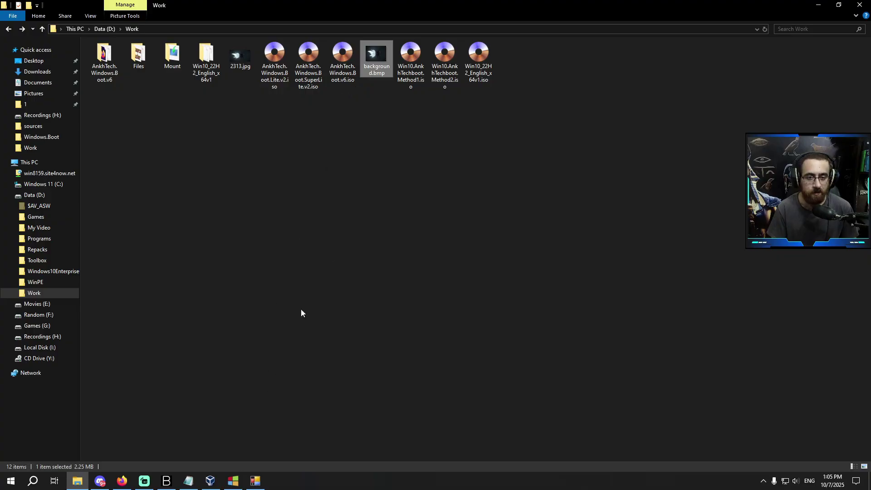
{"action": "double_click", "coordinate": [175, 59]}
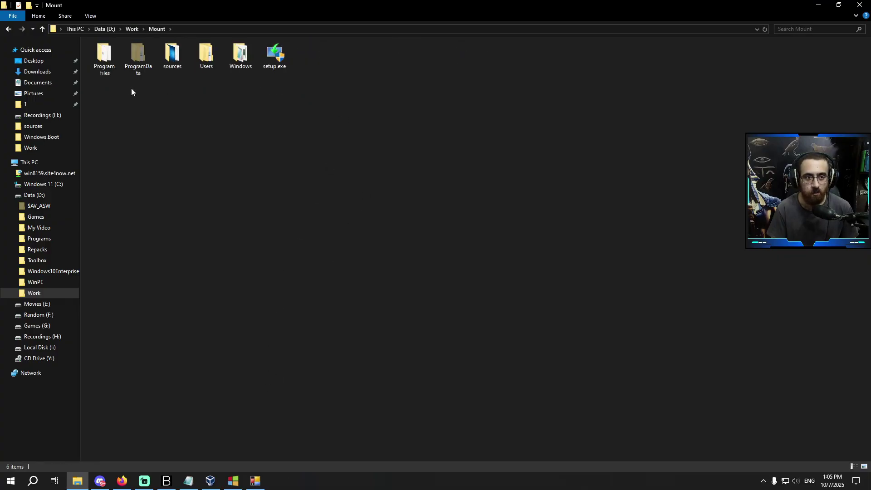
{"action": "double_click", "coordinate": [164, 64]}
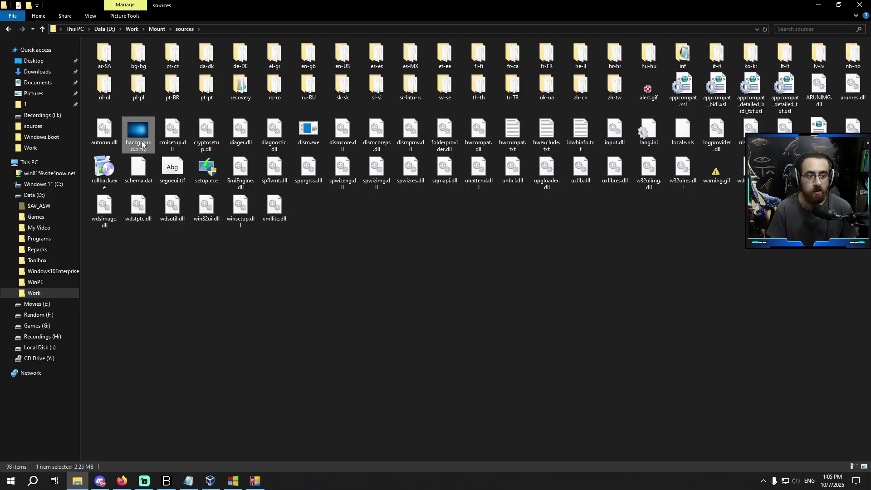
{"action": "key", "text": "ctrl+v"}
{"action": "left_click", "coordinate": [442, 182]}
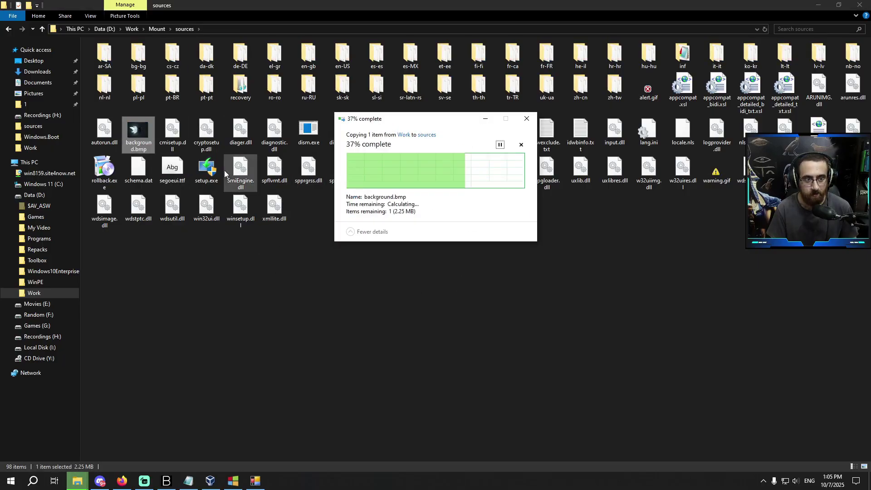
{"action": "double_click", "coordinate": [147, 135]}
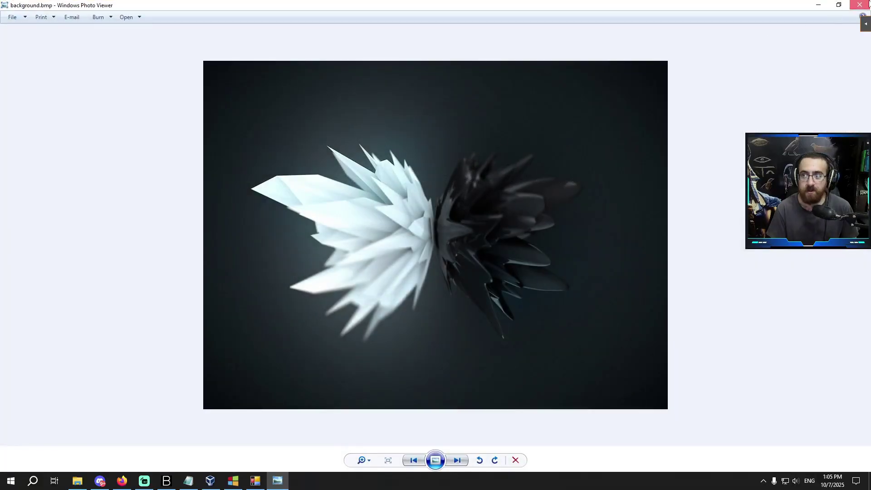
{"action": "key", "text": "Escape"}
{"action": "left_click", "coordinate": [399, 222]}
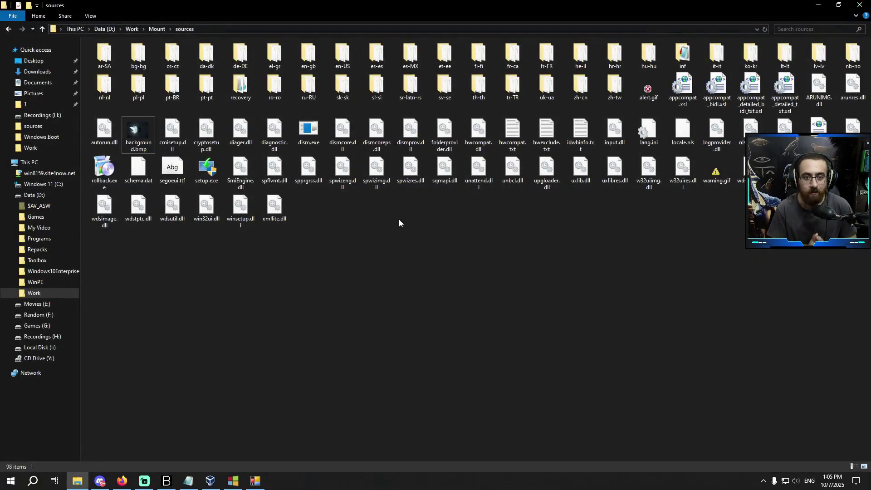
Launch ResourceHacker.exe from the Files folder inside Work
{"action": "left_click", "coordinate": [9, 29]}
{"action": "left_click", "coordinate": [9, 29]}
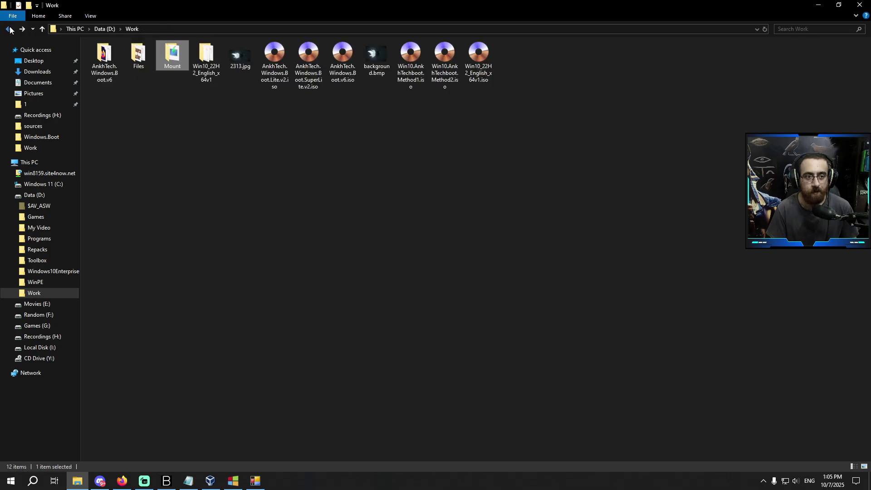
{"action": "double_click", "coordinate": [150, 63]}
{"action": "double_click", "coordinate": [306, 69]}
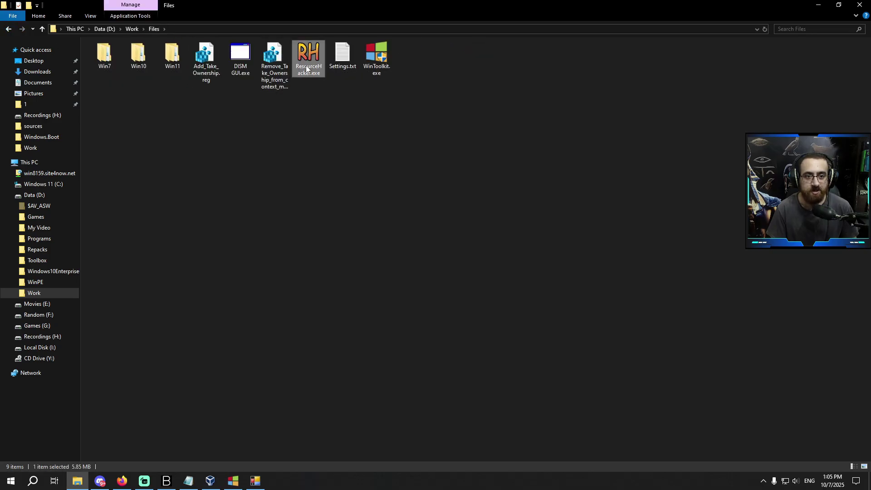
Open spwizimg.dll from the Mount\sources folder in Resource Hacker
{"action": "left_click", "coordinate": [9, 30]}
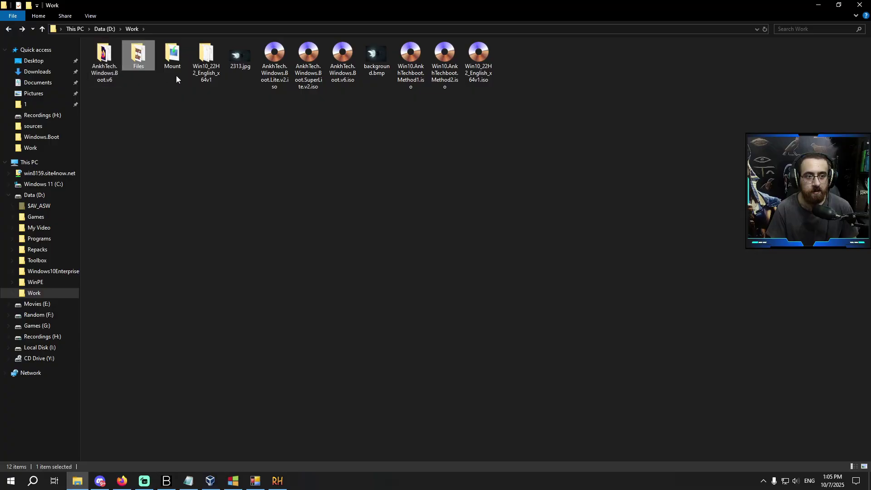
{"action": "double_click", "coordinate": [174, 61]}
{"action": "double_click", "coordinate": [144, 63]}
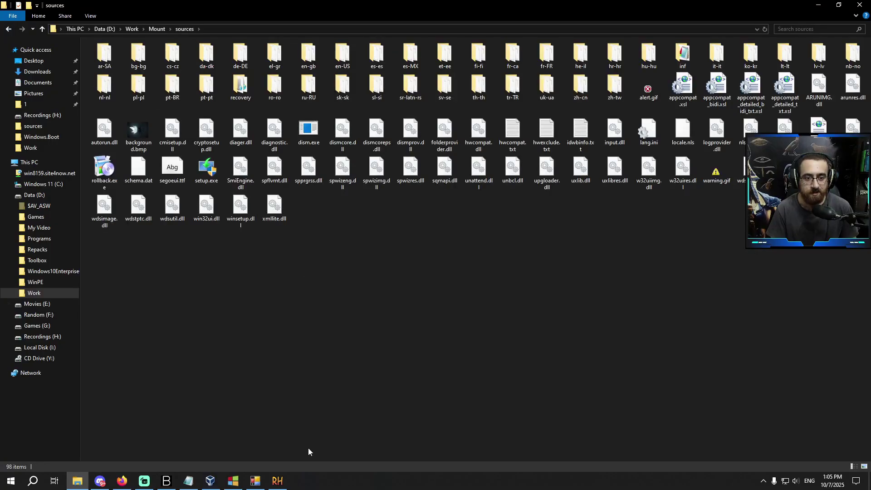
{"action": "type", "text": "spw"}
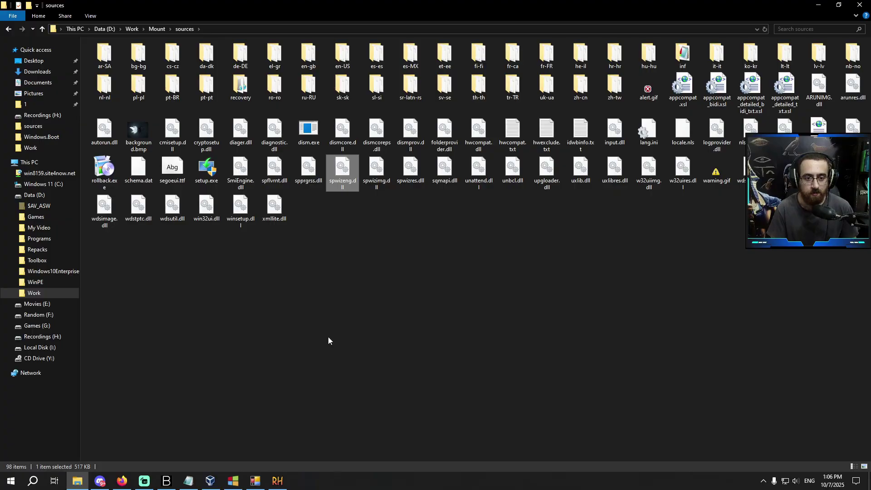
{"action": "left_click", "coordinate": [382, 182]}
{"action": "left_click", "coordinate": [278, 481]}
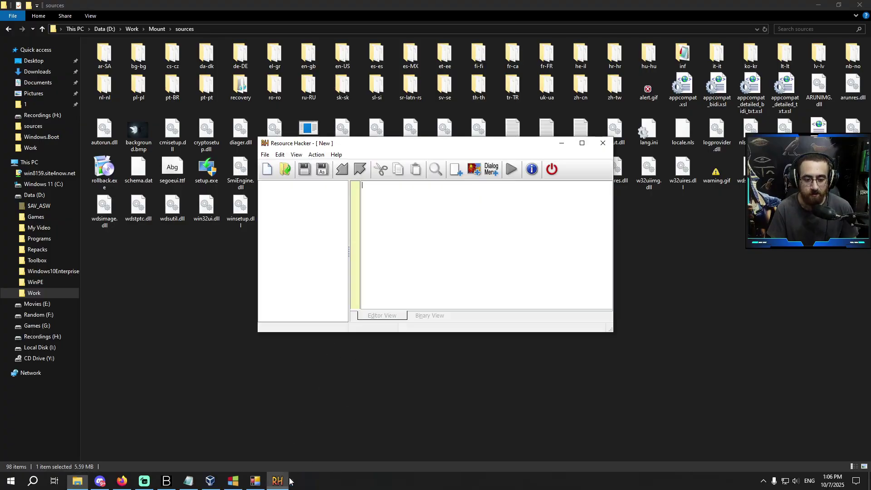
{"action": "left_click_drag", "start_coordinate": [377, 175], "coordinate": [528, 277]}
{"action": "left_click_drag", "start_coordinate": [549, 240], "coordinate": [487, 185]}
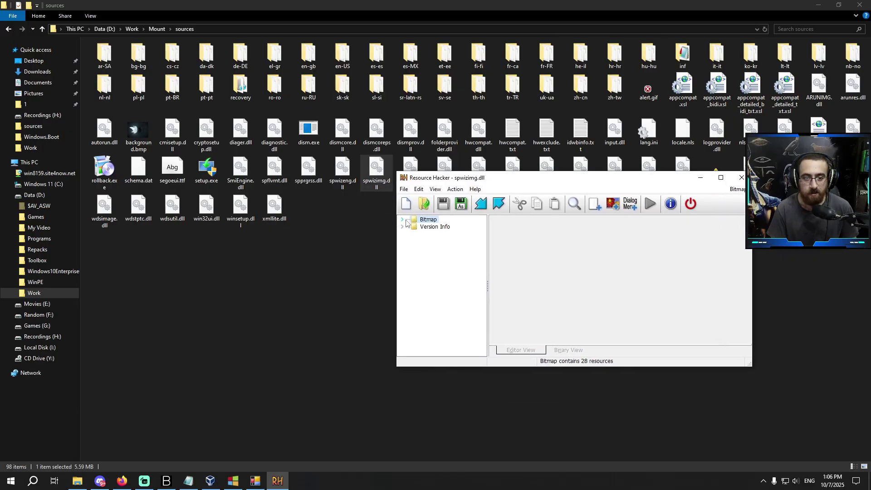
Replace bitmap 517 in spwizimg.dll with D:\Work\background.bmp
{"action": "left_click", "coordinate": [406, 220]}
{"action": "scroll", "coordinate": [456, 291], "scroll_direction": "down", "scroll_amount": 4}
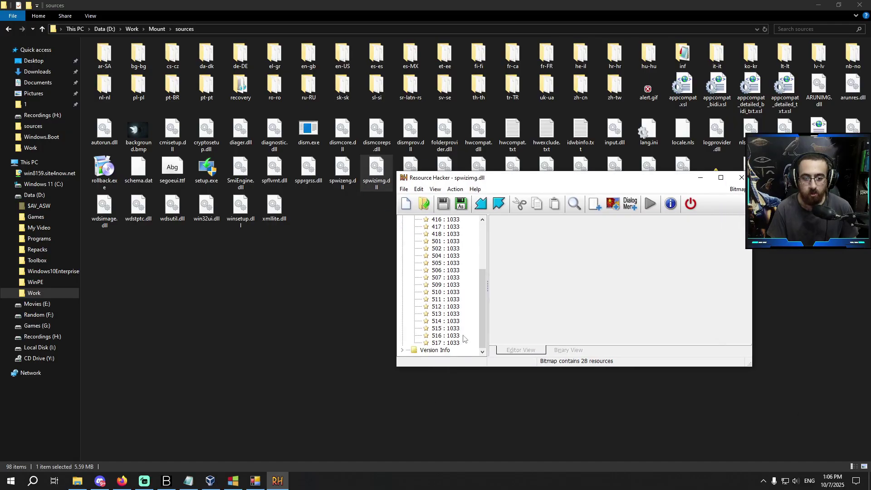
{"action": "left_click", "coordinate": [453, 344]}
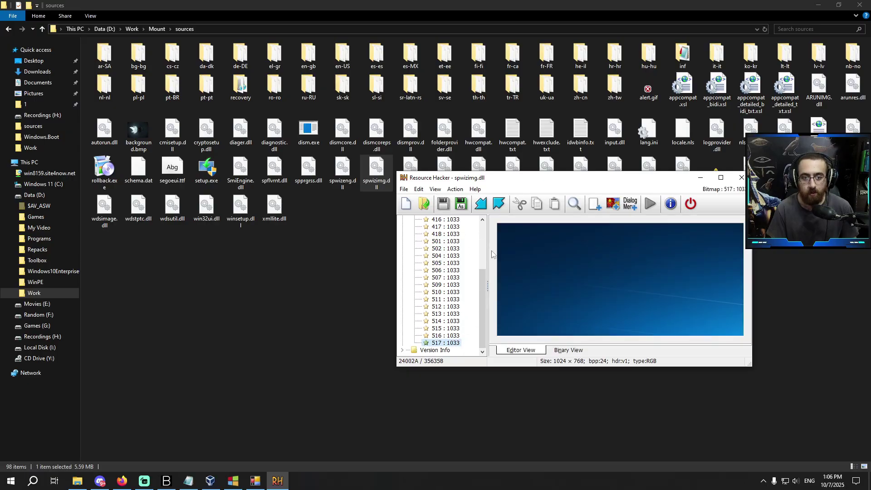
{"action": "right_click", "coordinate": [447, 344]}
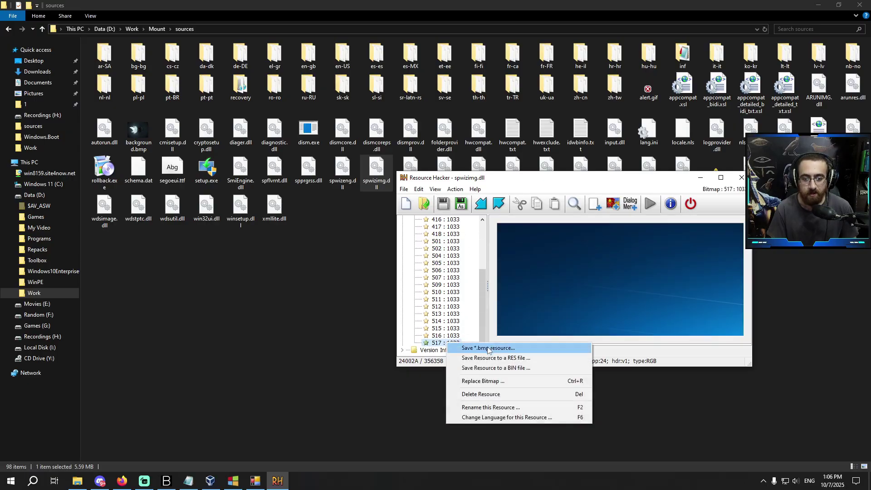
{"action": "left_click", "coordinate": [491, 383]}
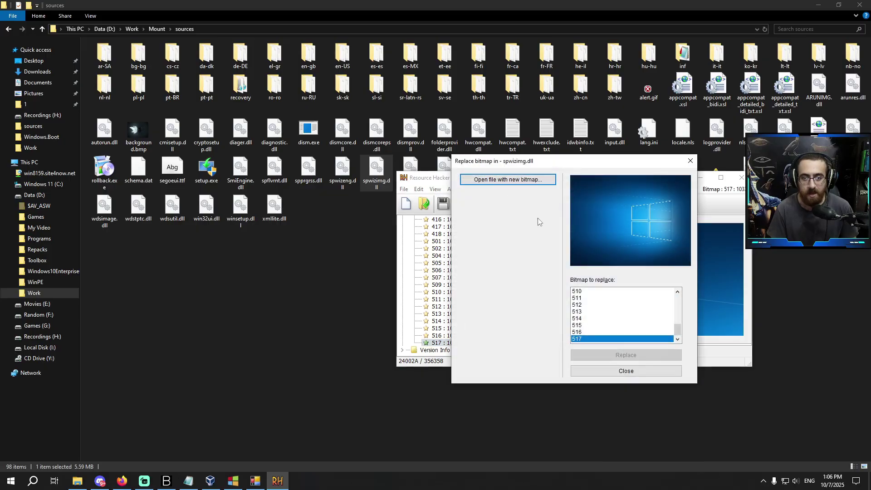
{"action": "left_click", "coordinate": [527, 183]}
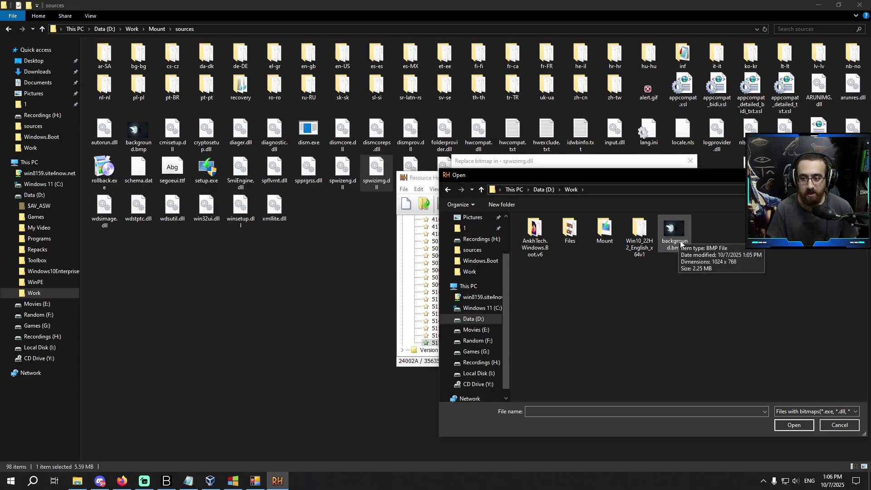
{"action": "double_click", "coordinate": [679, 243]}
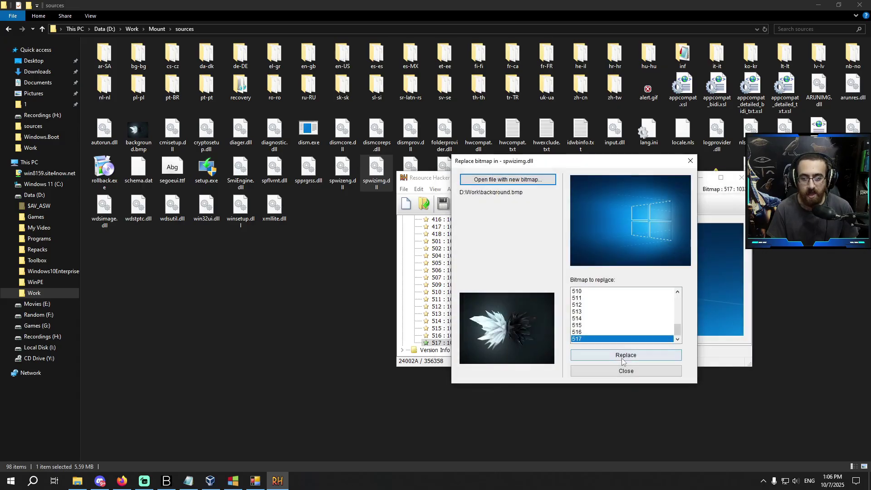
{"action": "left_click", "coordinate": [624, 358]}
Save the modified spwizimg.dll in Resource Hacker
{"action": "scroll", "coordinate": [447, 310], "scroll_direction": "down", "scroll_amount": 4}
{"action": "left_click", "coordinate": [446, 292]}
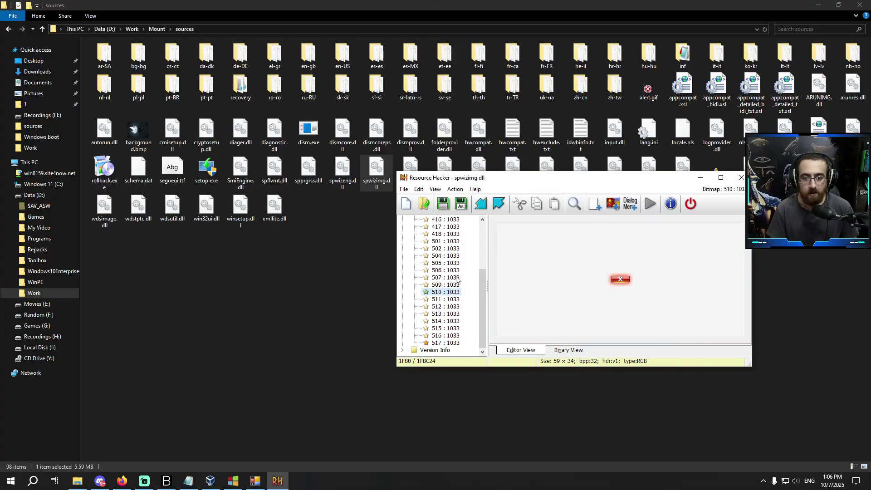
{"action": "left_click_drag", "start_coordinate": [490, 182], "coordinate": [506, 227]}
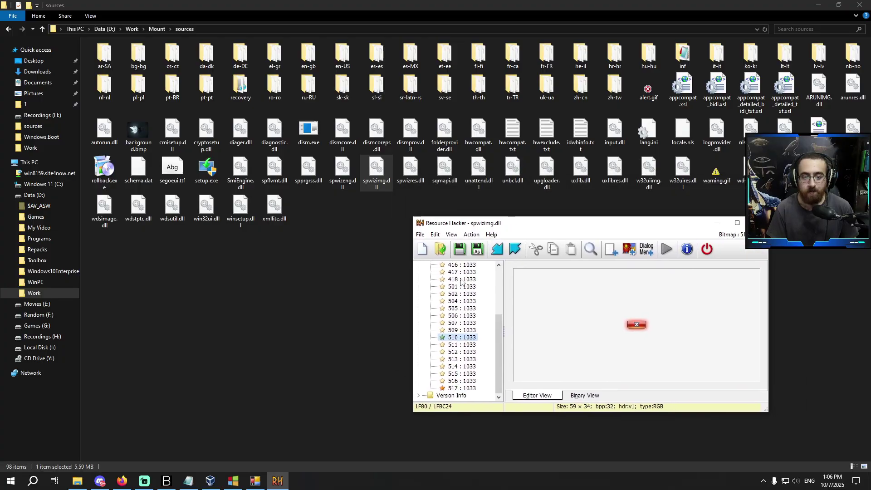
{"action": "left_click", "coordinate": [459, 249]}
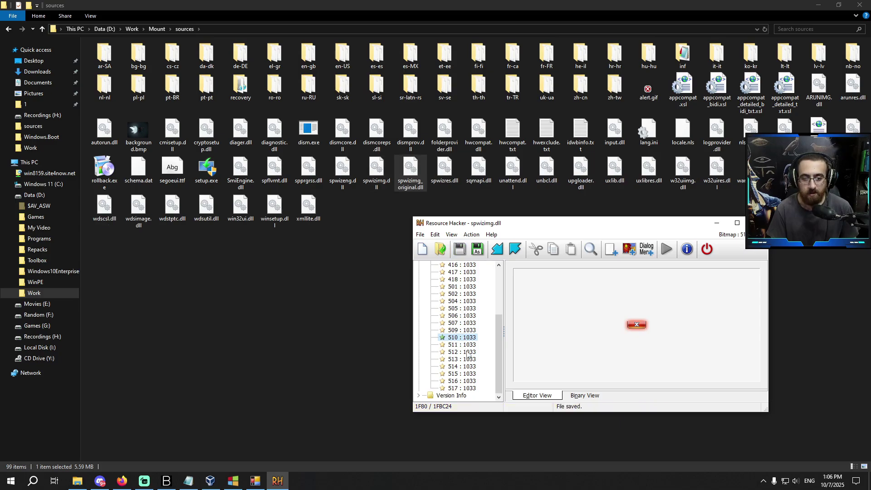
Permanently delete the backup spwizimg_original.dll from Mount\sources and close Resource Hacker
{"action": "left_click", "coordinate": [431, 205]}
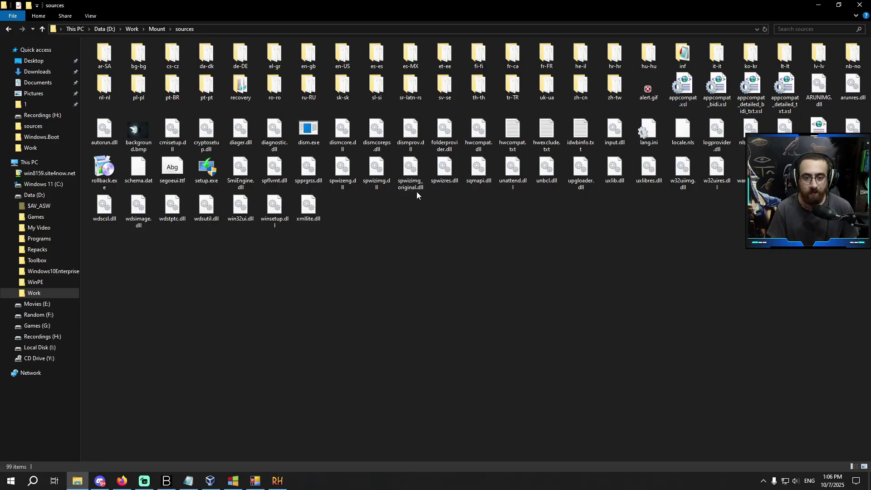
{"action": "left_click", "coordinate": [411, 188]}
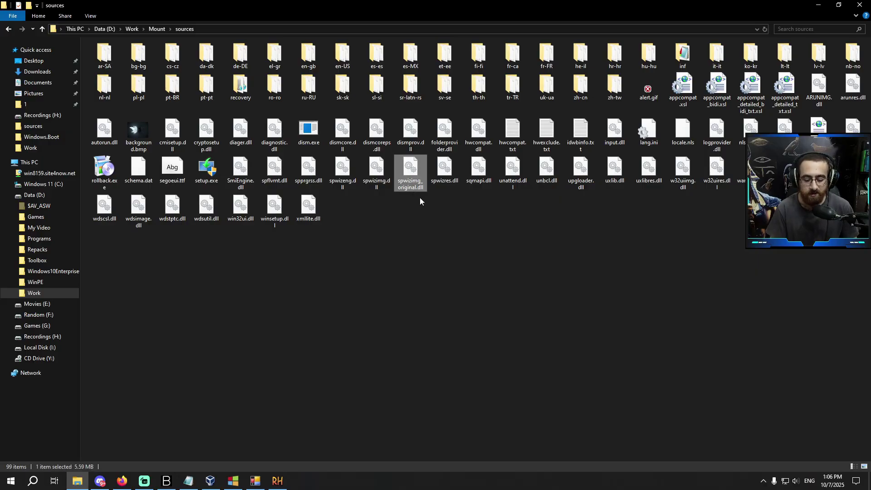
{"action": "key", "text": "shift+Delete"}
{"action": "key", "text": "Return"}
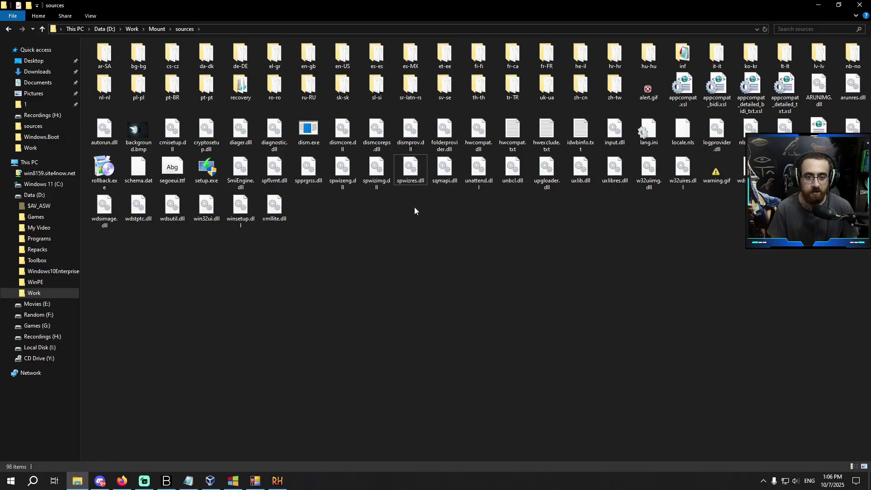
{"action": "left_click", "coordinate": [278, 480]}
{"action": "left_click", "coordinate": [757, 223]}
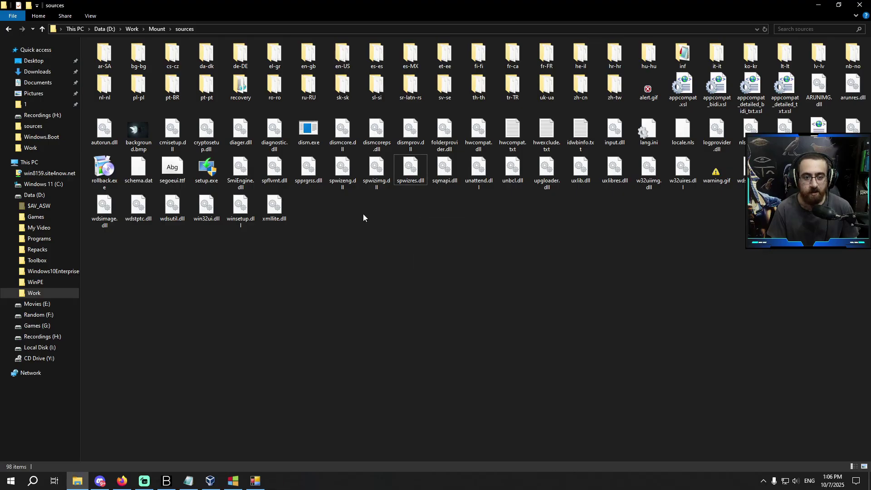
Return to the Work folder, switch to DISM GUI and dismount boot.wim, committing the changes
{"action": "left_click", "coordinate": [14, 32]}
{"action": "left_click", "coordinate": [14, 32]}
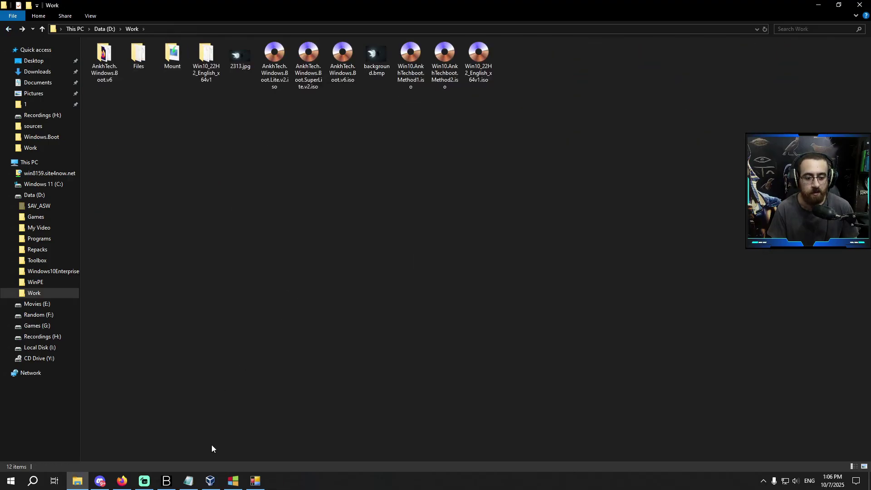
{"action": "left_click", "coordinate": [254, 475]}
{"action": "left_click", "coordinate": [590, 121]}
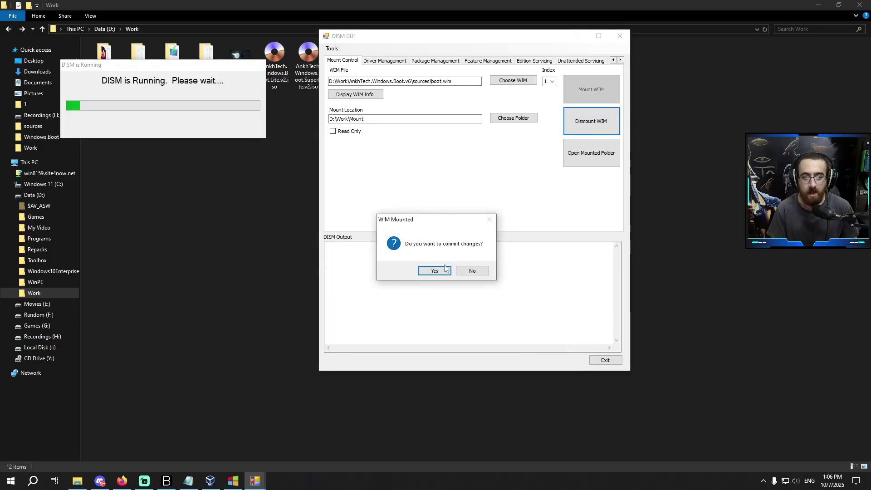
{"action": "left_click", "coordinate": [434, 274]}
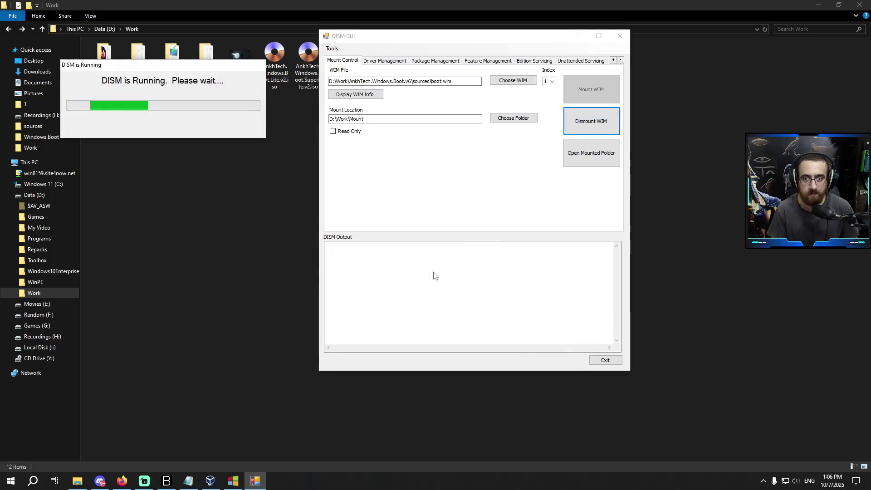
Delete the old Win10.AnkhTechboot.Method2.iso from the Work folder
{"action": "left_click", "coordinate": [282, 153]}
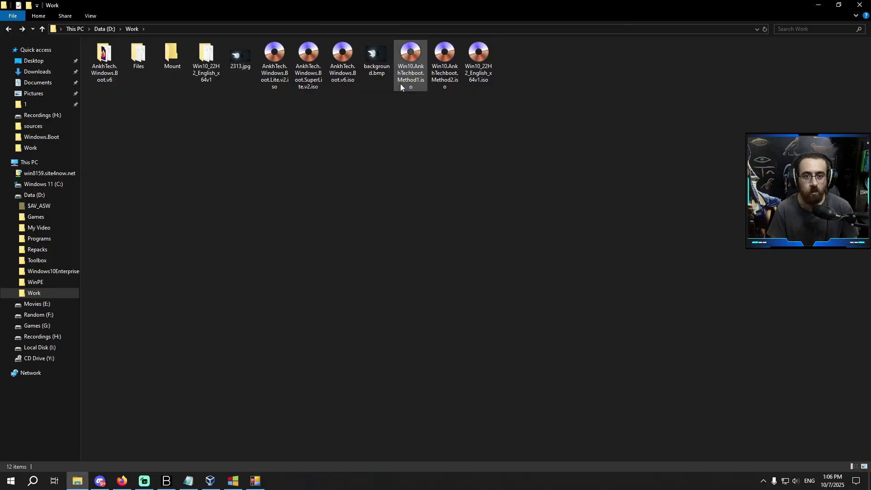
{"action": "left_click", "coordinate": [446, 87]}
{"action": "key", "text": "Delete"}
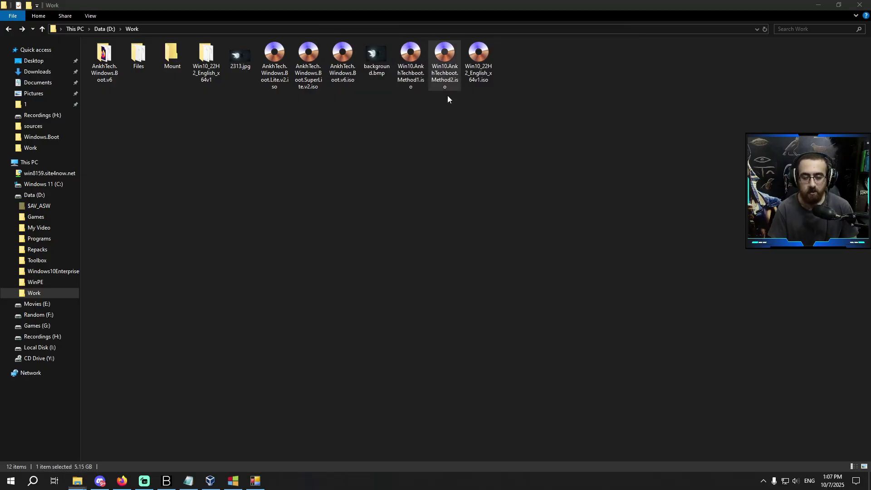
Switch to Win Toolkit, rebuild boot.wim through the All-In-One Integrator's WIM Manager and close the manager
{"action": "left_click", "coordinate": [236, 480]}
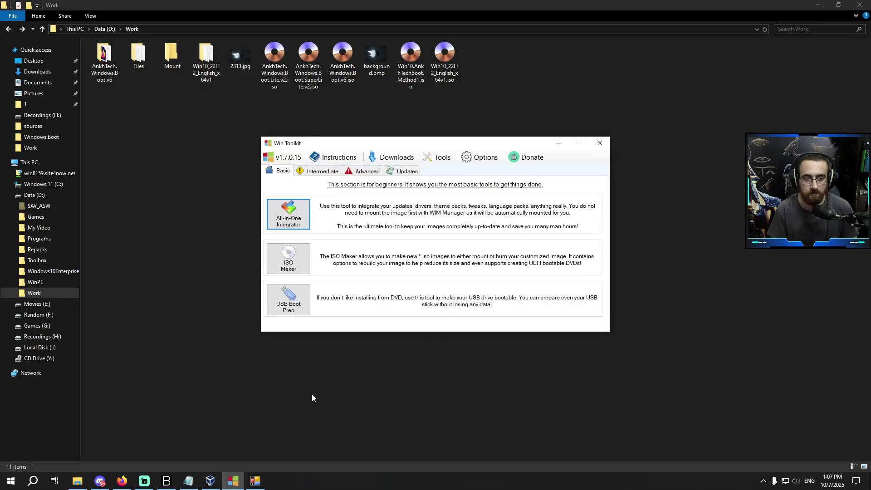
{"action": "left_click", "coordinate": [290, 217]}
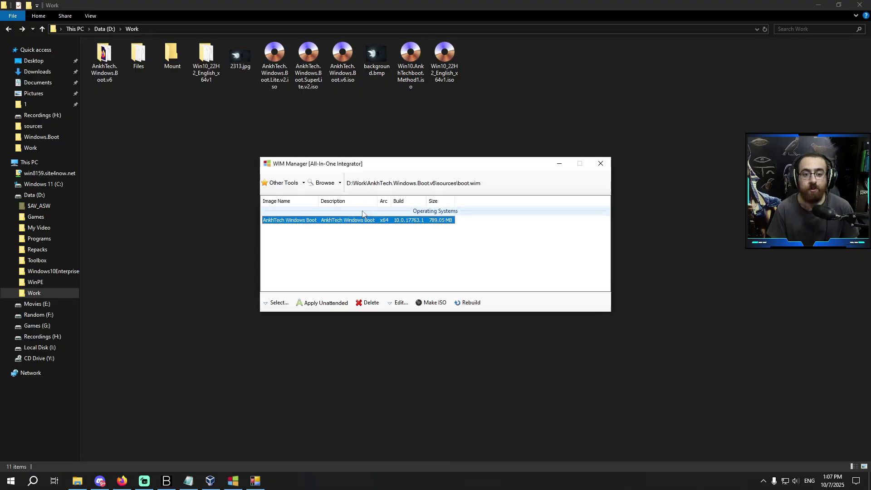
{"action": "left_click", "coordinate": [466, 302]}
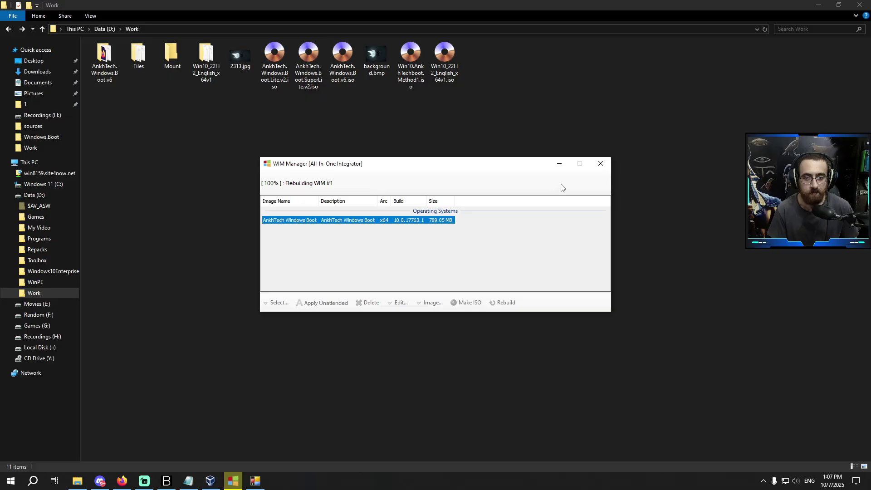
{"action": "left_click", "coordinate": [600, 163]}
Create Win10.AnkhTechboot.Method2.iso in the Work folder from AnkhTech.Windows.Boot.v6 with ISO Maker
{"action": "left_click", "coordinate": [288, 258]}
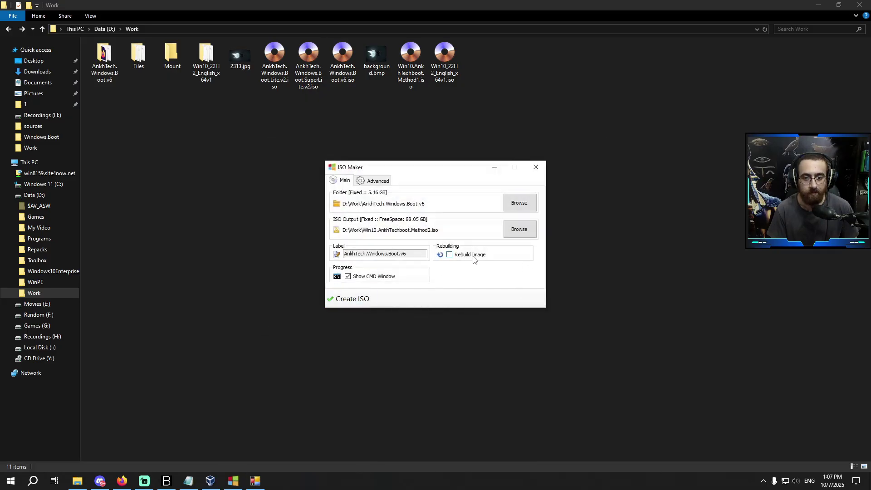
{"action": "left_click", "coordinate": [352, 299]}
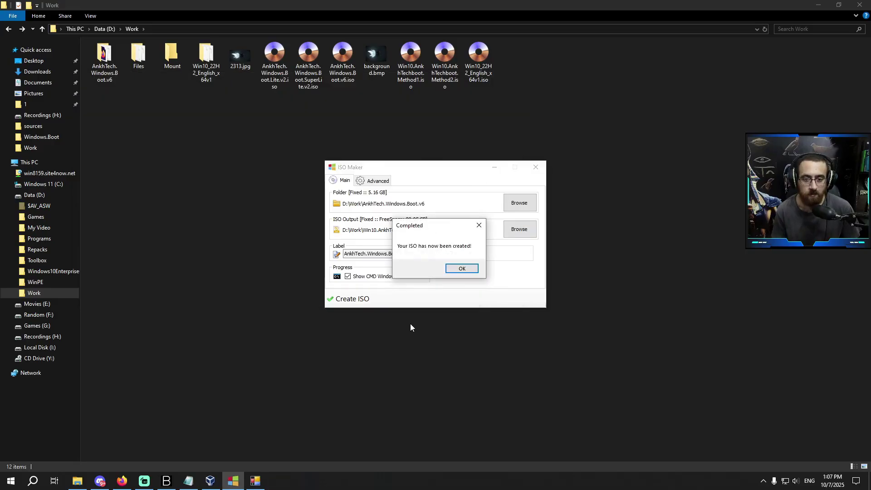
{"action": "left_click", "coordinate": [461, 267]}
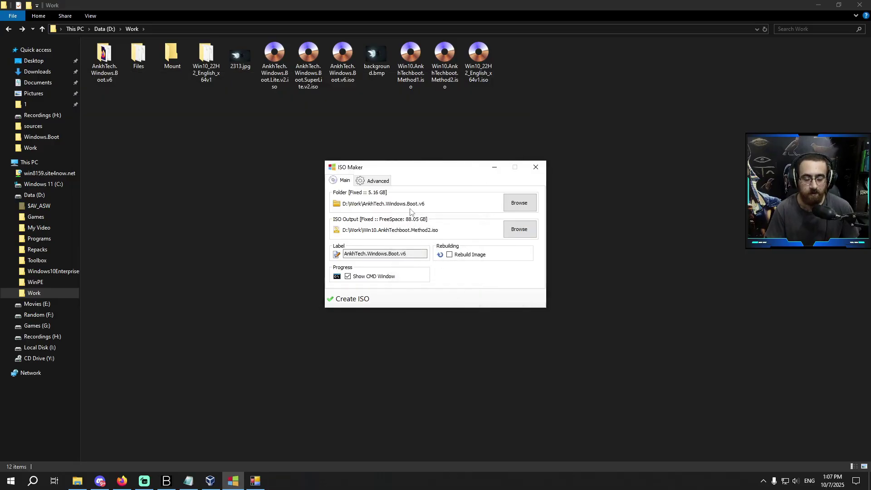
Switch to VirtualBox, attach Win10.AnkhTechboot.Method2.iso to the windows 1000 machine's optical drive and start the machine
{"action": "left_click", "coordinate": [210, 481]}
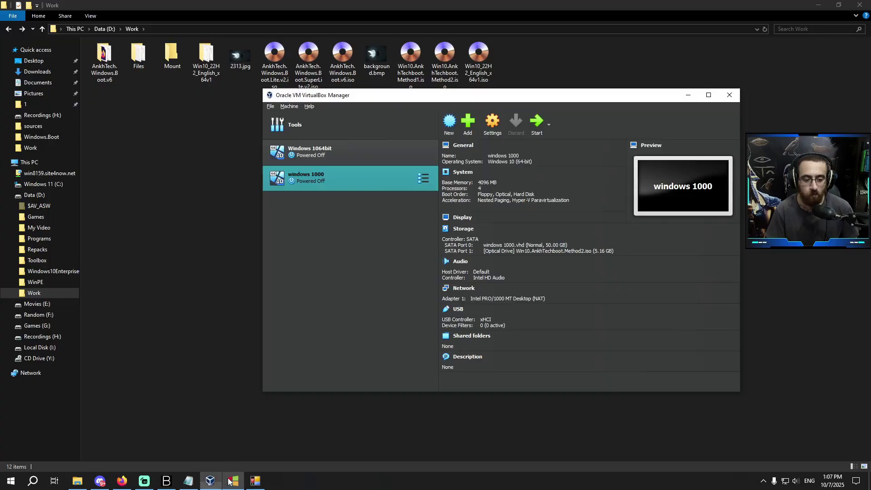
{"action": "left_click", "coordinate": [586, 251]}
{"action": "left_click", "coordinate": [595, 263]}
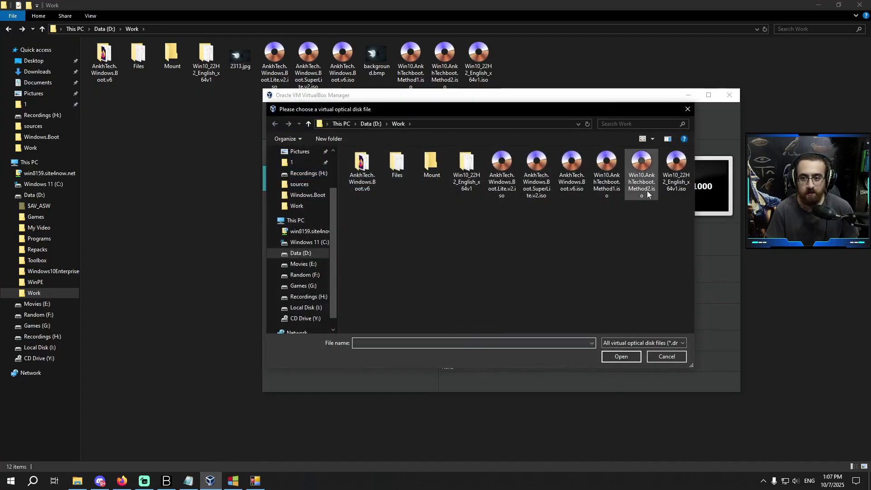
{"action": "double_click", "coordinate": [648, 194]}
{"action": "double_click", "coordinate": [346, 176]}
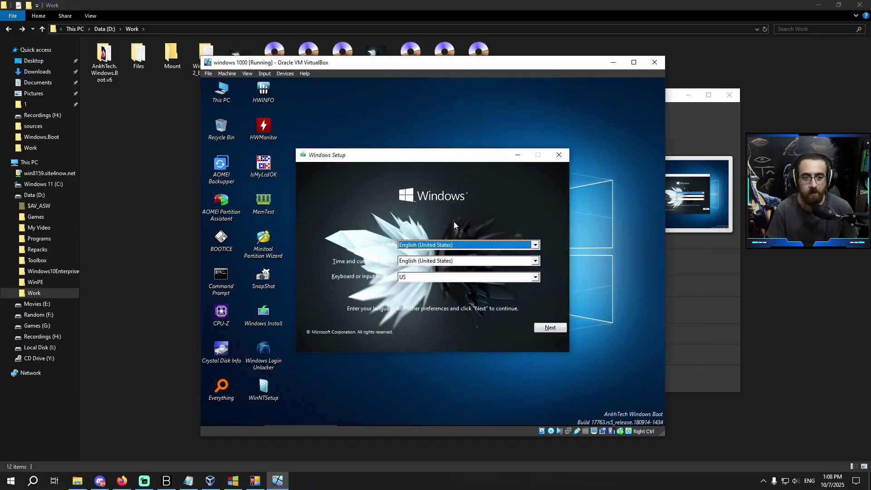
Accept the Windows Setup language settings, start the installation to check the custom background, and cancel the setup
{"action": "left_click", "coordinate": [558, 327]}
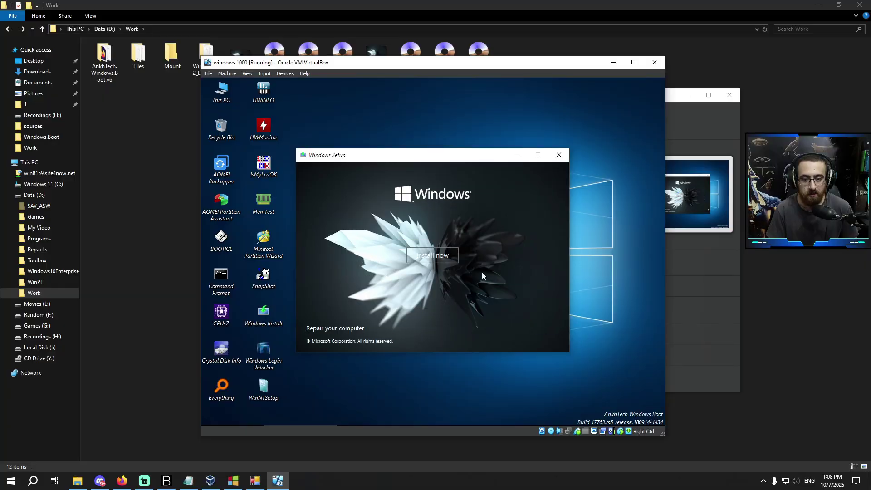
{"action": "left_click", "coordinate": [439, 255]}
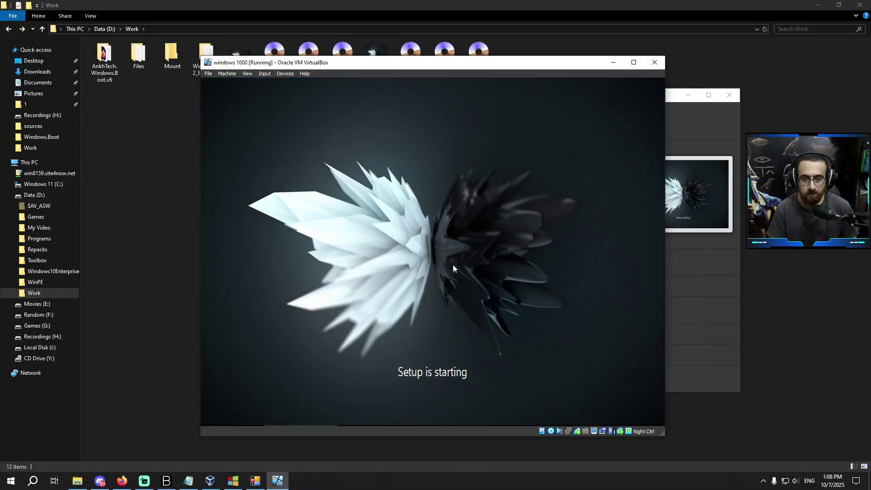
{"action": "left_click", "coordinate": [563, 130]}
{"action": "left_click", "coordinate": [490, 288]}
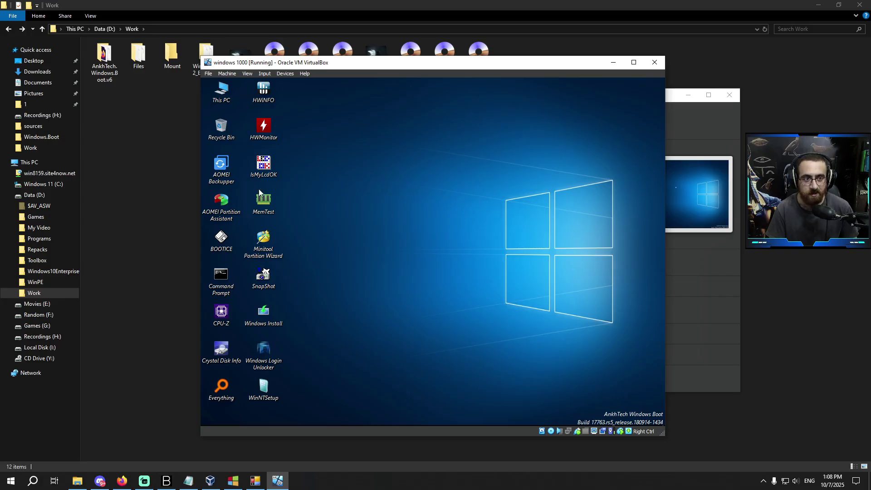
Switch to DISM GUI and mount boot.wim index 1 into the Work\Mount folder
{"action": "left_click", "coordinate": [191, 176]}
{"action": "left_click", "coordinate": [255, 481]}
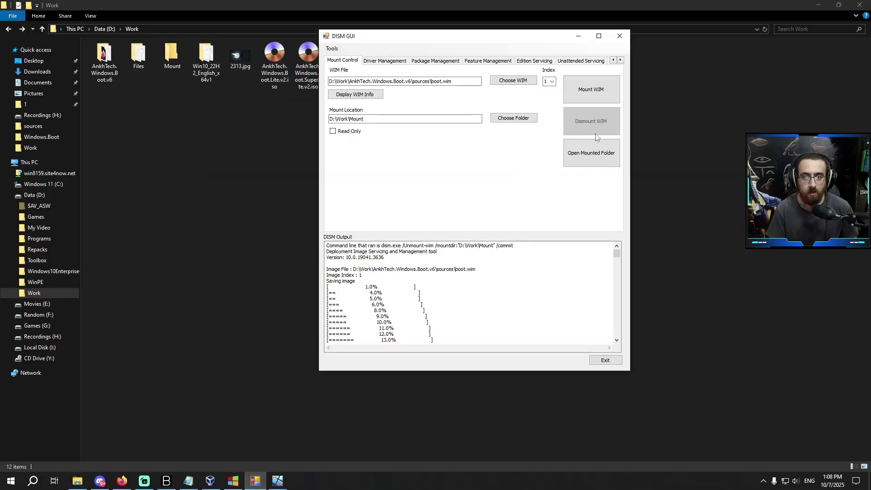
{"action": "left_click", "coordinate": [591, 91]}
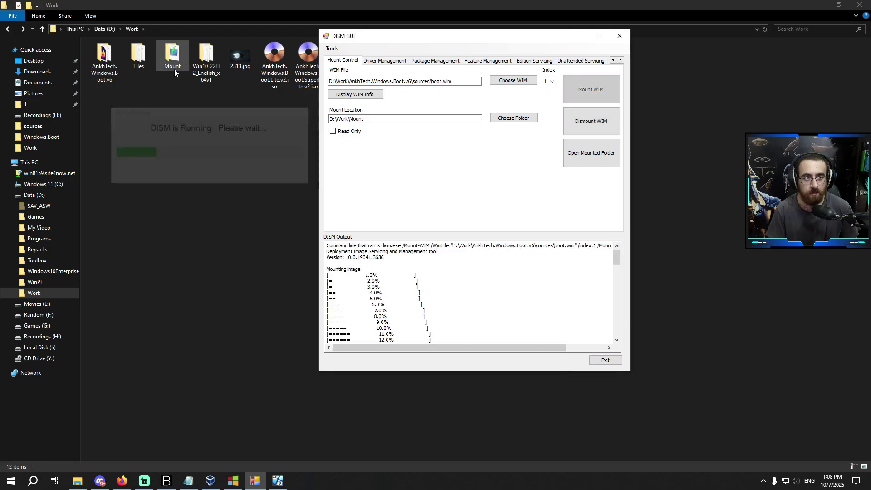
Browse the mounted image to Windows\Web\Wallpaper\Windows and select img0.jpg
{"action": "double_click", "coordinate": [174, 68]}
{"action": "double_click", "coordinate": [238, 59]}
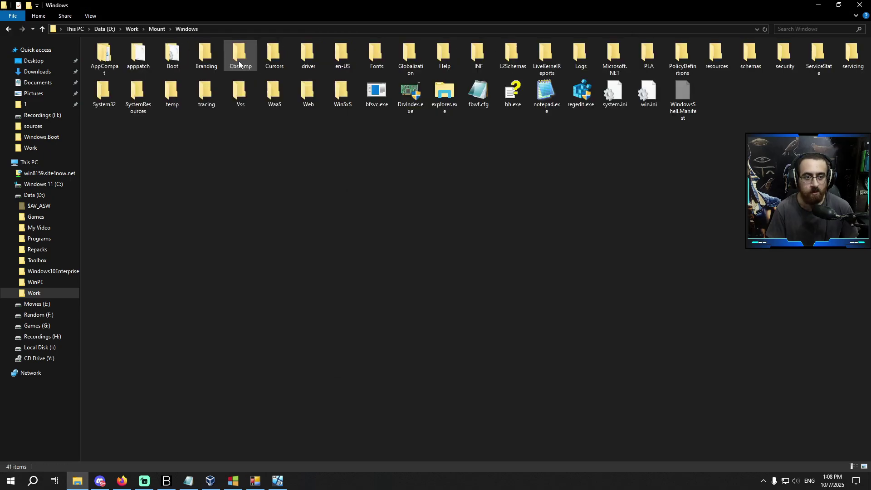
{"action": "left_click", "coordinate": [303, 105]}
{"action": "double_click", "coordinate": [304, 99]}
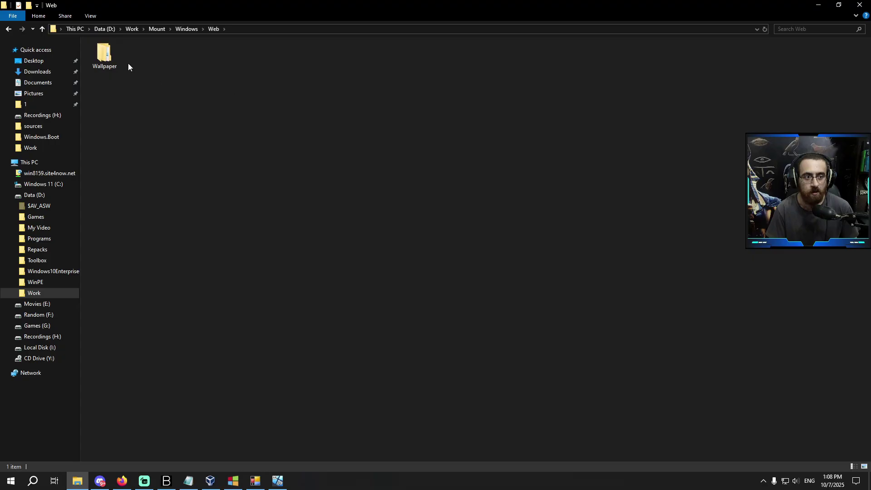
{"action": "double_click", "coordinate": [108, 62]}
{"action": "double_click", "coordinate": [110, 67]}
{"action": "left_click", "coordinate": [114, 71]}
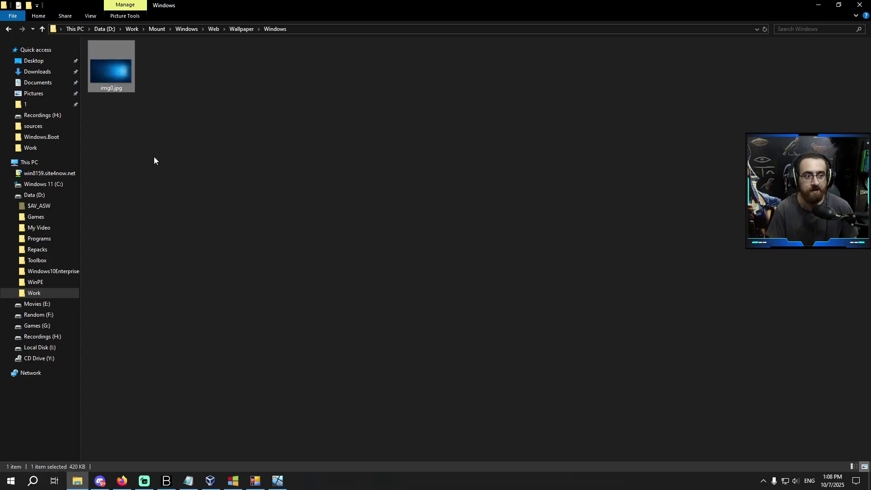
Compare the virtual machine's desktop wallpaper with img0.jpg and return to the Mount folder
{"action": "left_click", "coordinate": [278, 480]}
{"action": "left_click_drag", "start_coordinate": [391, 79], "coordinate": [472, 86]}
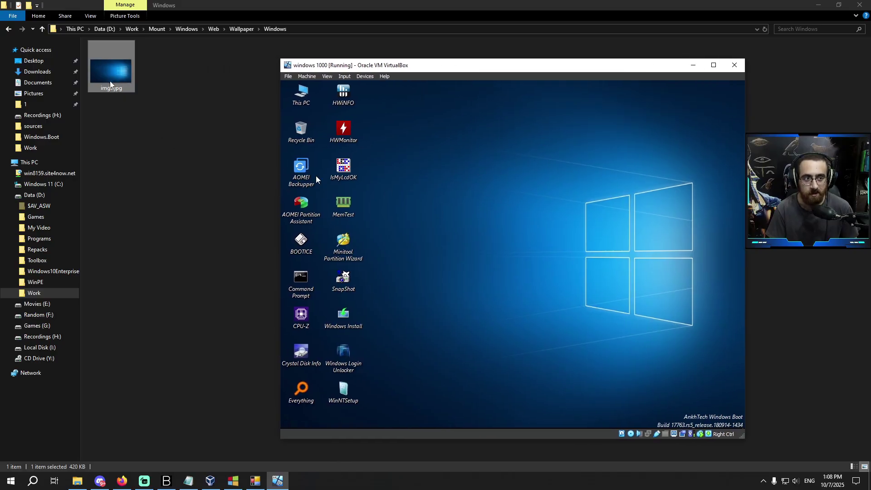
{"action": "left_click", "coordinate": [157, 101]}
{"action": "key", "text": "BackSpace"}
{"action": "key", "text": "BackSpace"}
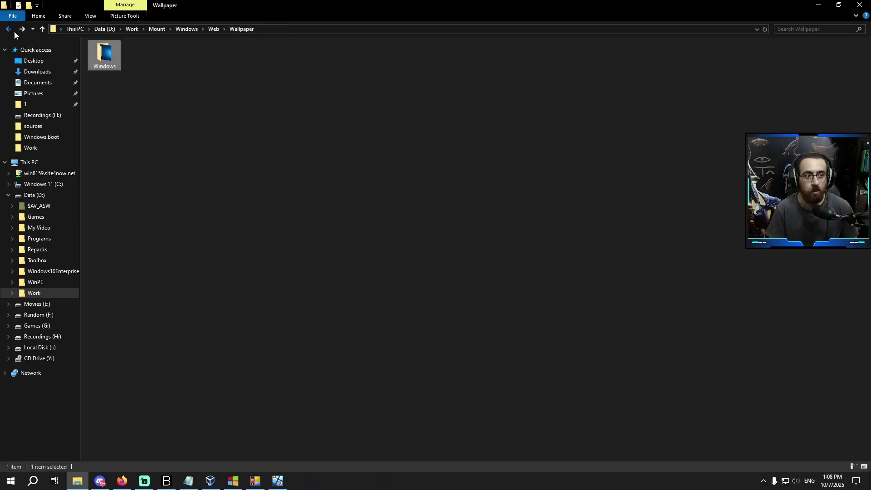
{"action": "left_click", "coordinate": [8, 28]}
{"action": "left_click", "coordinate": [8, 29]}
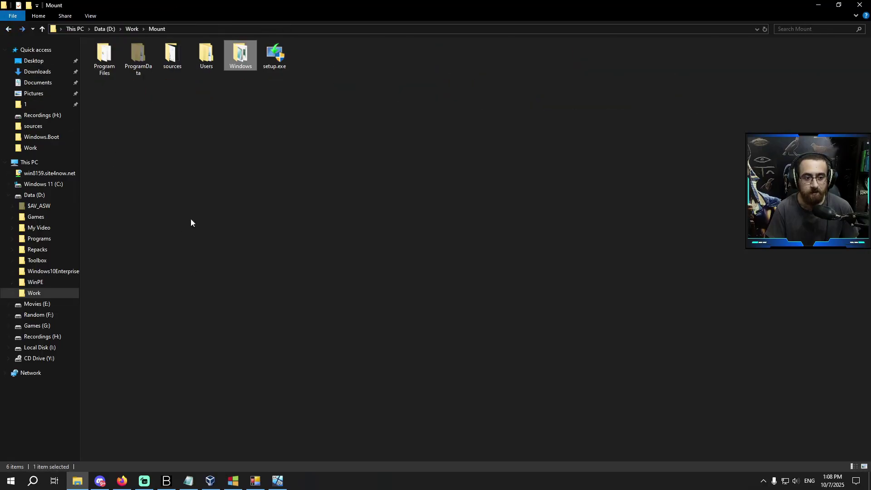
Review Windows Setup in the virtual machine, return to the Work folder and examine the AnkhTech Windows Boot ISO files
{"action": "left_click", "coordinate": [277, 480]}
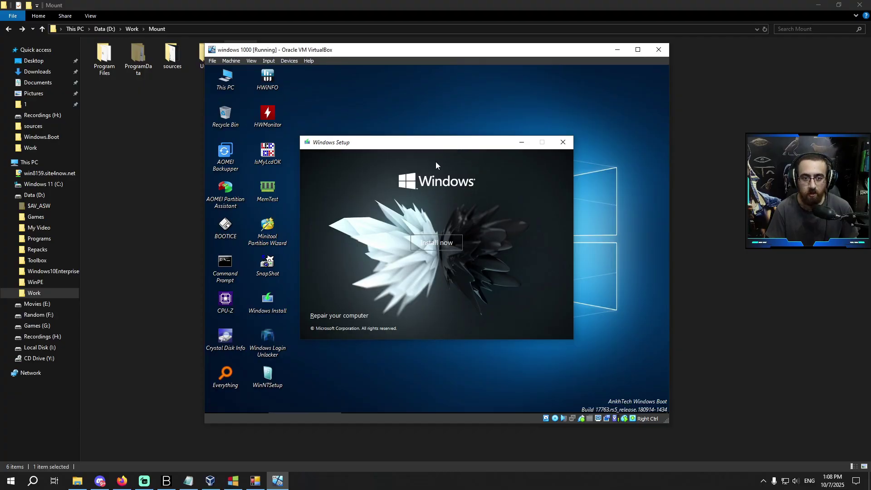
{"action": "key", "text": "alt+Tab"}
{"action": "key", "text": "alt+Left"}
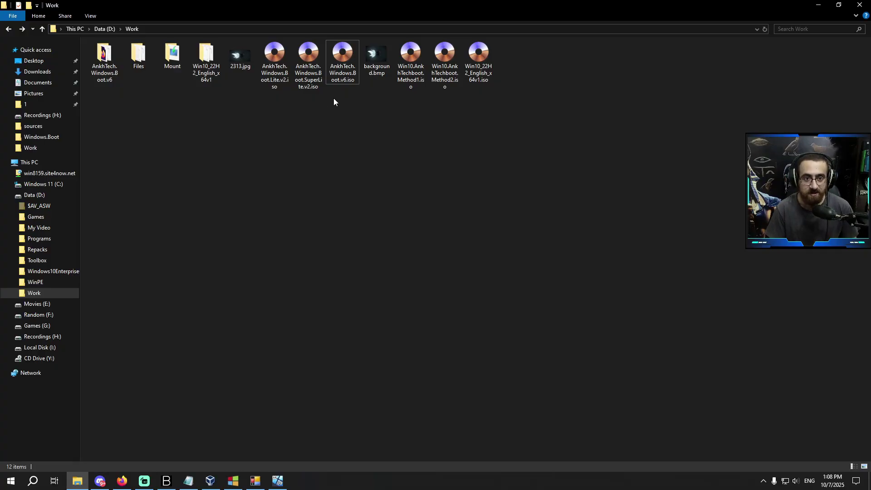
{"action": "left_click_drag", "start_coordinate": [278, 102], "coordinate": [328, 77]}
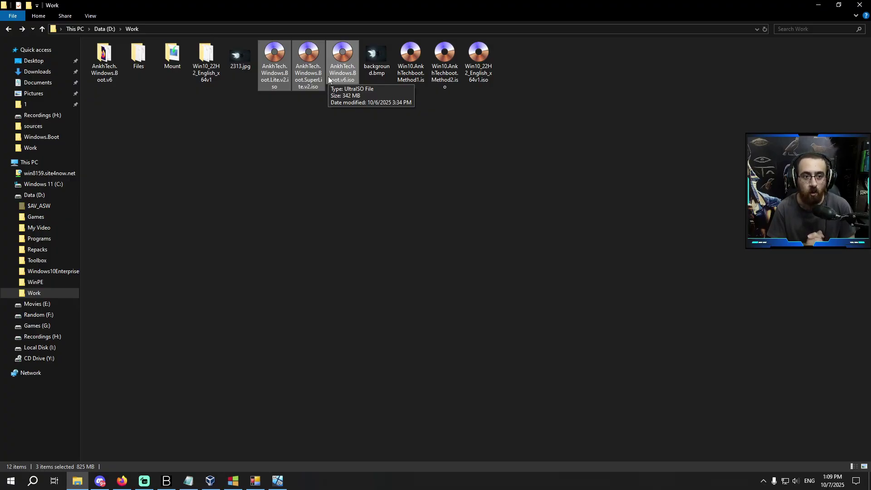
{"action": "left_click", "coordinate": [250, 225]}
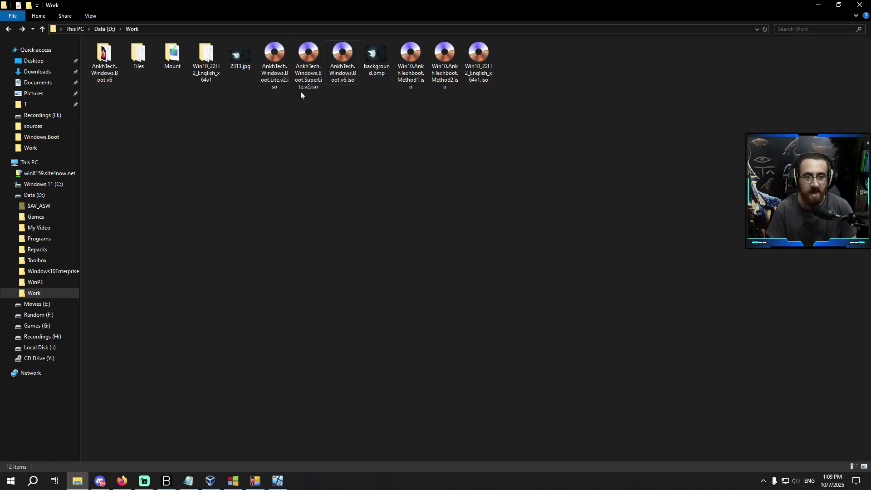
{"action": "left_click", "coordinate": [303, 87]}
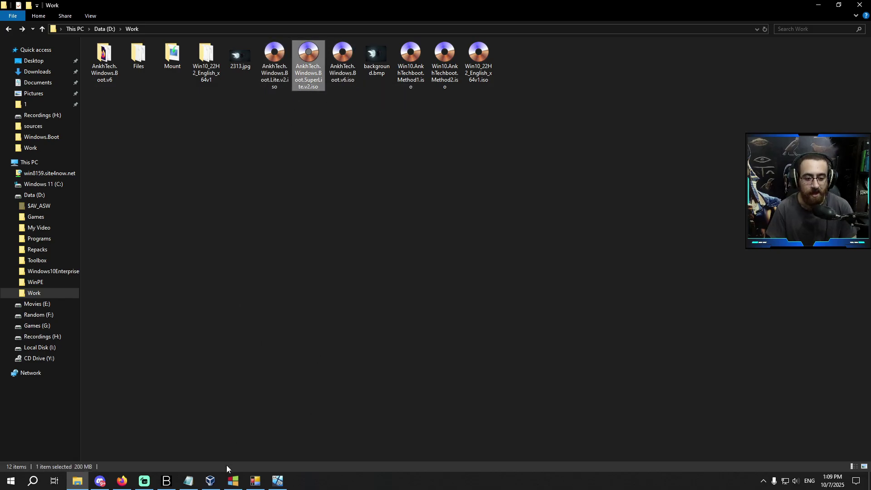
Attach AnkhTech.Windows.Boot.SuperLite.v2.iso to the windows 1000 machine in VirtualBox and reset the machine to boot from it
{"action": "left_click", "coordinate": [210, 481]}
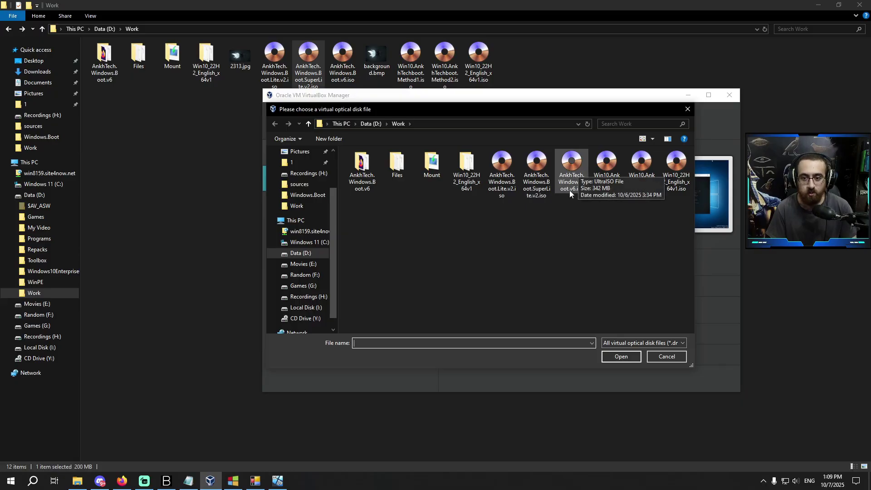
{"action": "double_click", "coordinate": [539, 195]}
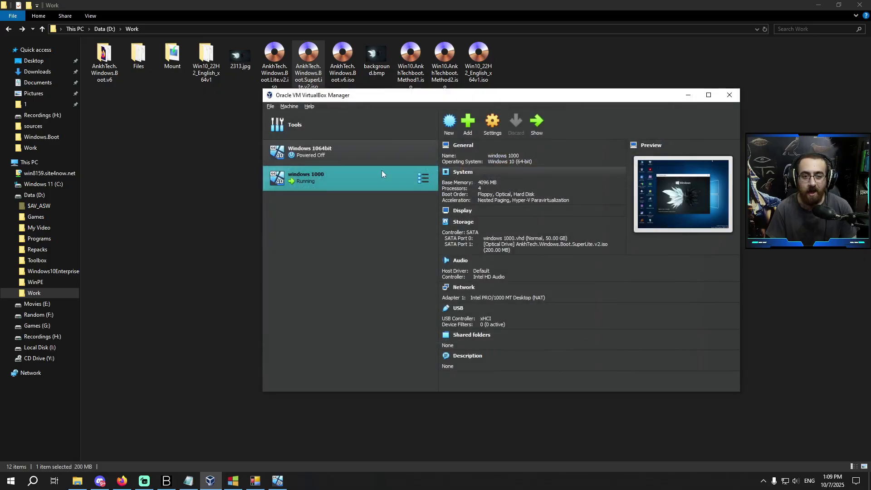
{"action": "double_click", "coordinate": [355, 175]}
{"action": "left_click", "coordinate": [231, 61]}
{"action": "left_click", "coordinate": [249, 128]}
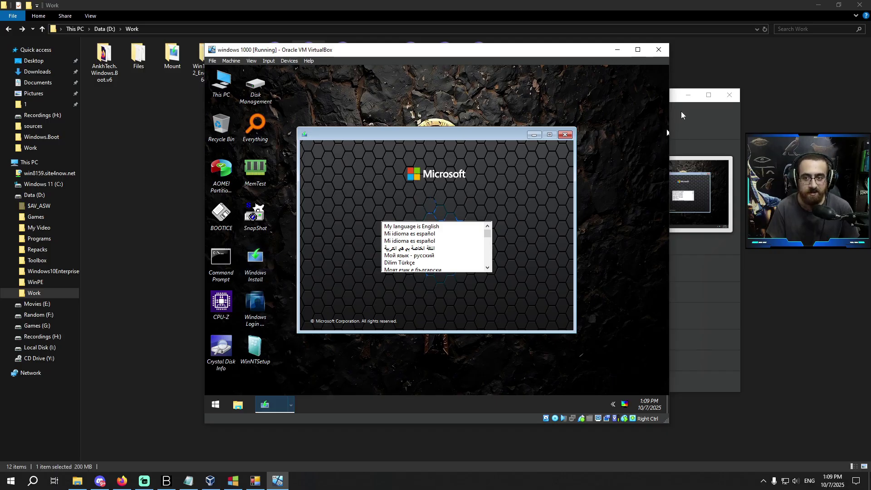
Check the file sizes of the SuperLite.v2, v6 and Lite.v2 AnkhTech boot ISOs in the Work folder
{"action": "left_click", "coordinate": [703, 73]}
{"action": "left_click", "coordinate": [300, 88]}
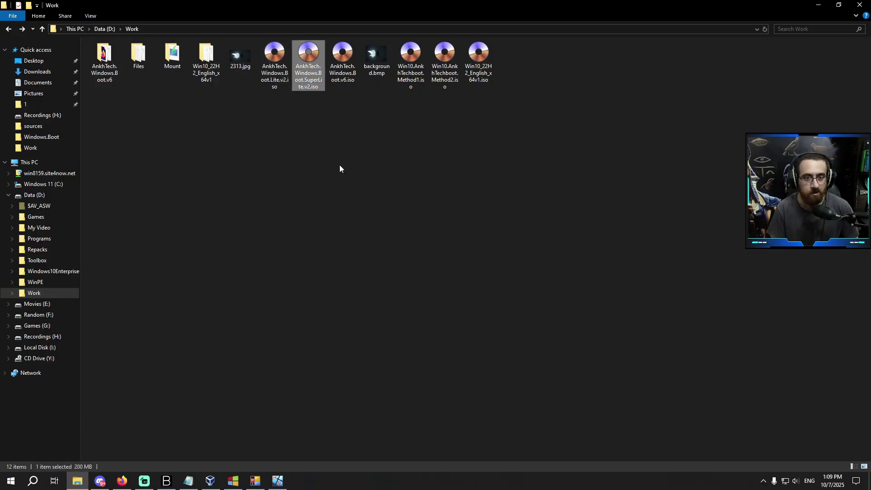
{"action": "left_click", "coordinate": [343, 63]}
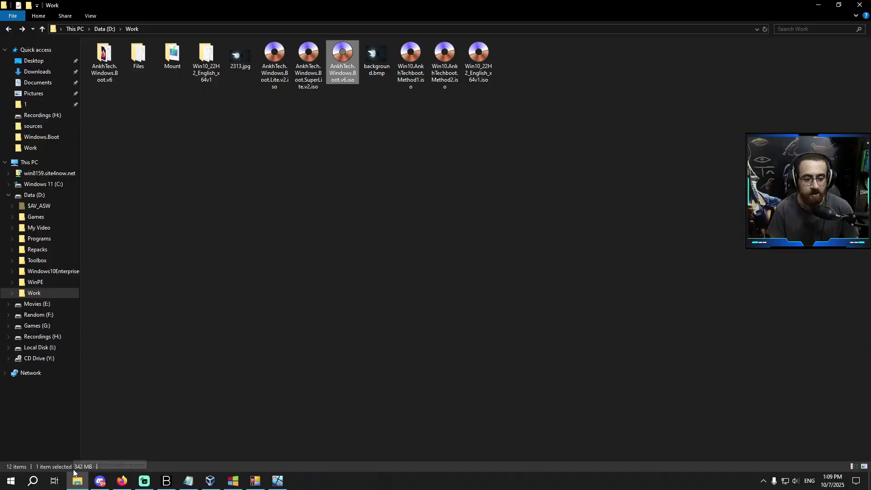
{"action": "left_click", "coordinate": [282, 81]}
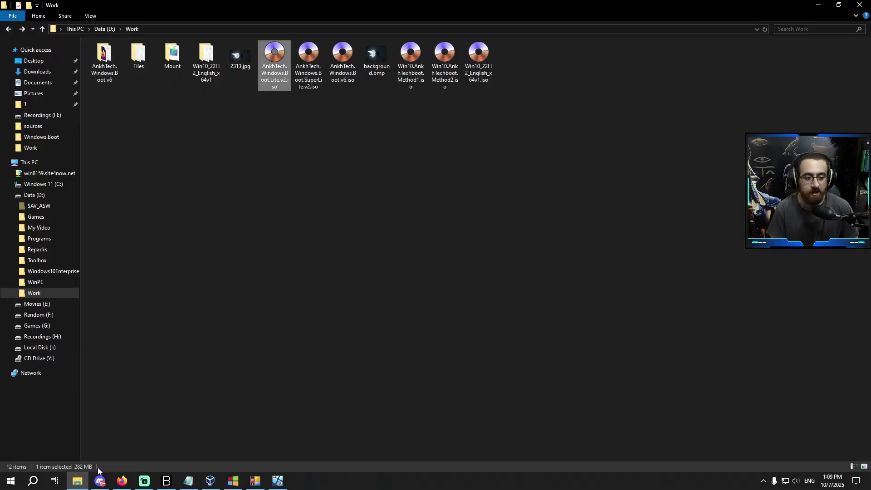
Return to the virtual machine and examine the program list in the SuperLite boot environment
{"action": "left_click", "coordinate": [279, 481]}
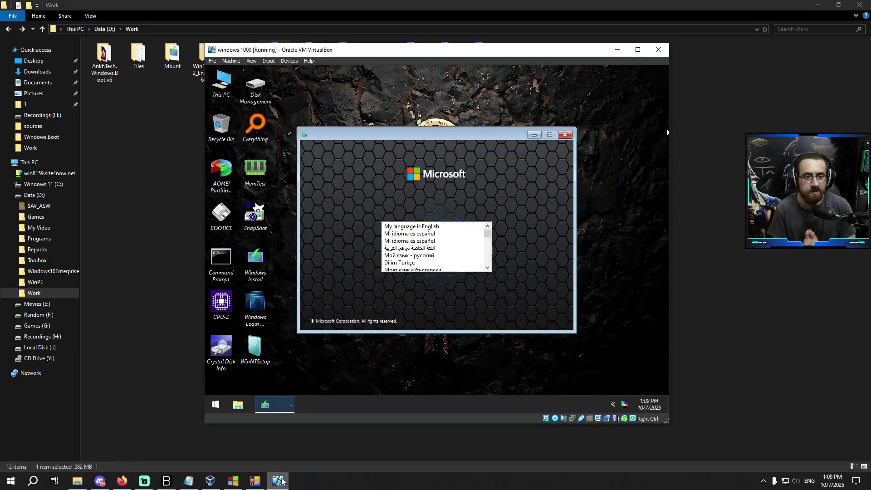
{"action": "left_click", "coordinate": [215, 405]}
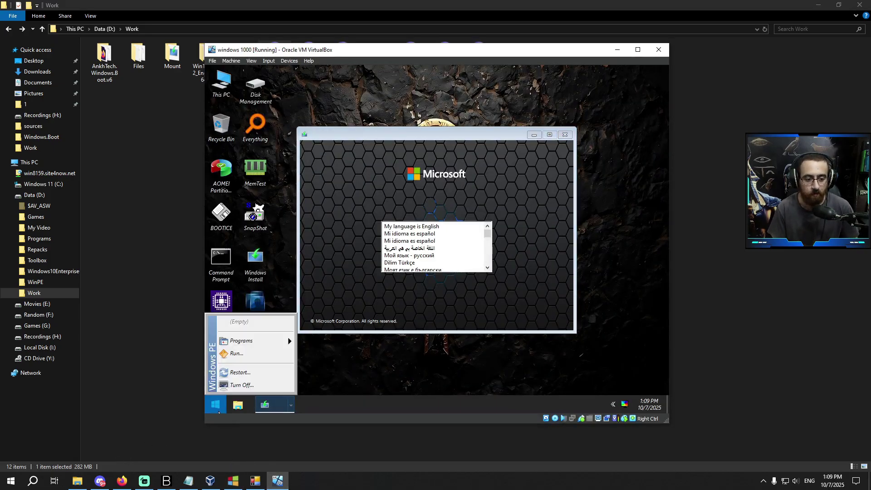
{"action": "mouse_move", "coordinate": [245, 342]}
{"action": "mouse_move", "coordinate": [316, 294]}
Attach AnkhTech.Windows.Boot.Lite.v2.iso to the windows 1000 machine and reset it to boot from that image
{"action": "left_click", "coordinate": [231, 60]}
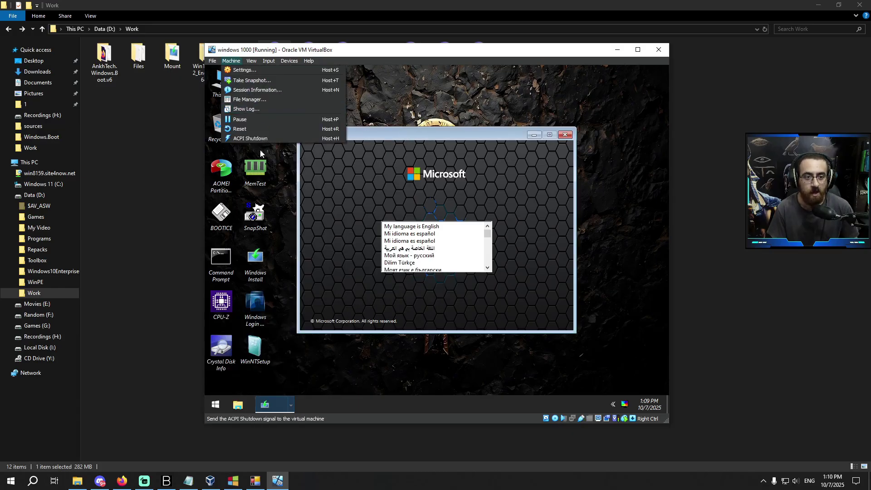
{"action": "left_click", "coordinate": [210, 480]}
{"action": "left_click", "coordinate": [552, 247]}
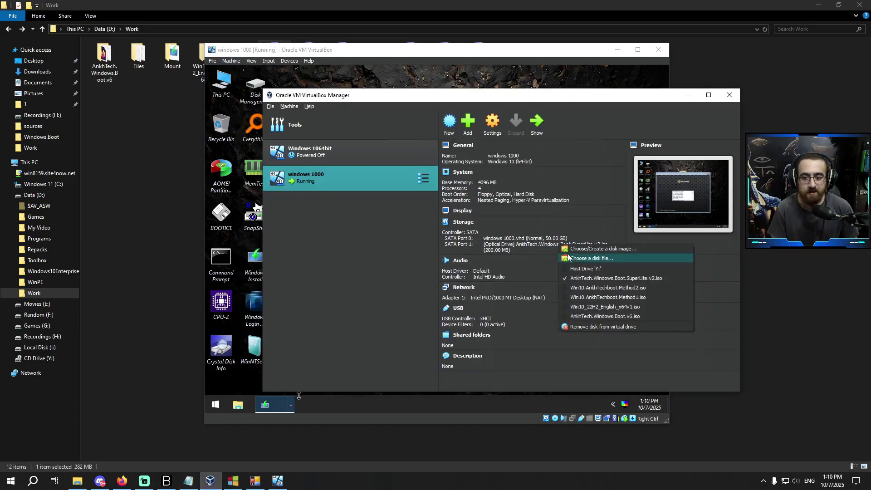
{"action": "left_click", "coordinate": [566, 259]}
{"action": "double_click", "coordinate": [510, 193]}
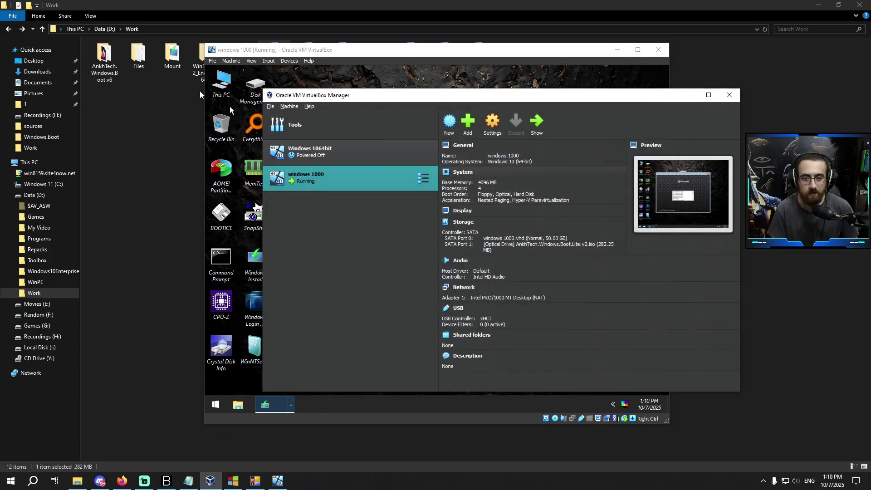
{"action": "left_click", "coordinate": [210, 65]}
{"action": "left_click", "coordinate": [231, 60]}
{"action": "left_click", "coordinate": [243, 126]}
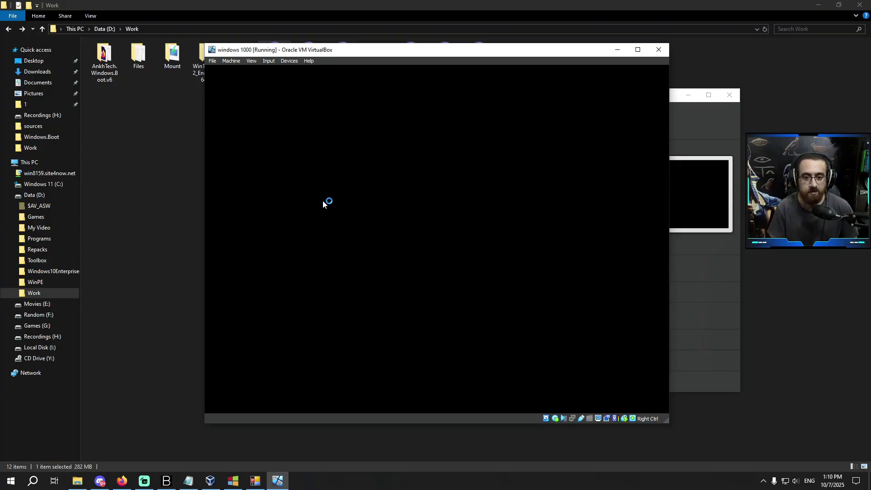
{"action": "left_click_drag", "start_coordinate": [427, 53], "coordinate": [421, 53]}
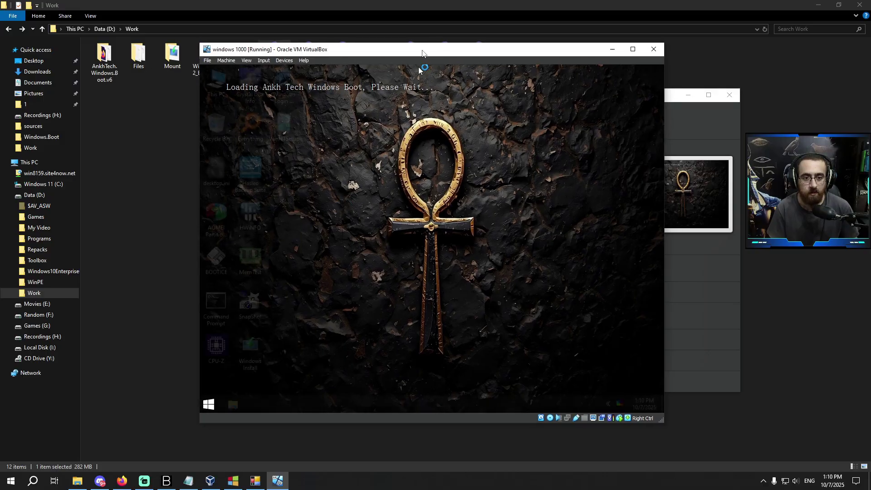